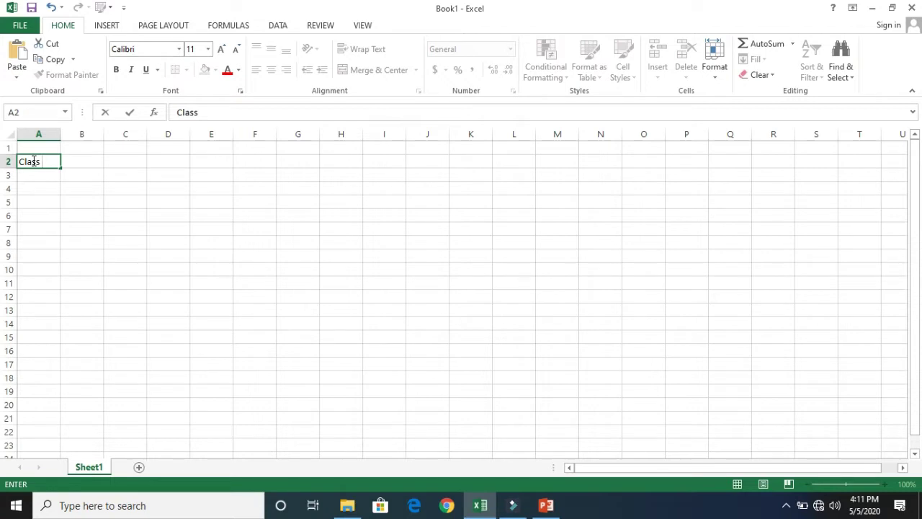
Enter "Class Vi" in cell A2
left_click(39, 191)
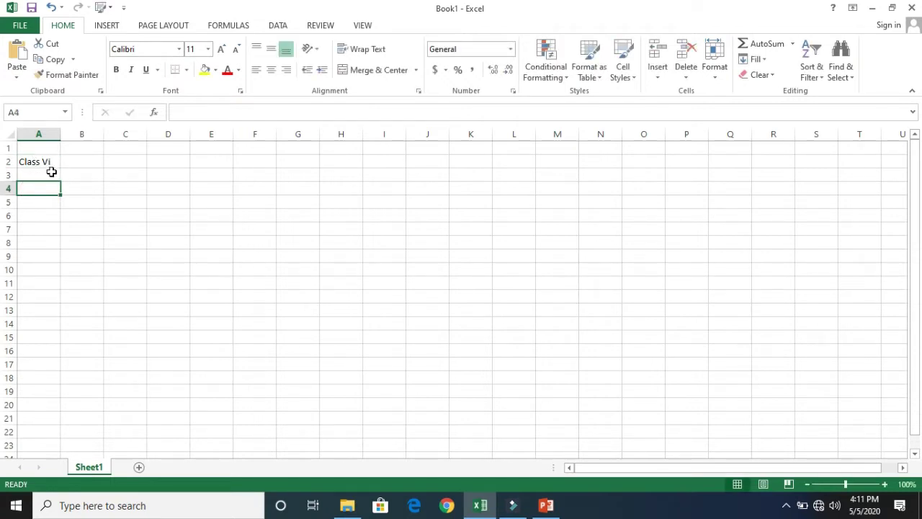
left_click(48, 163)
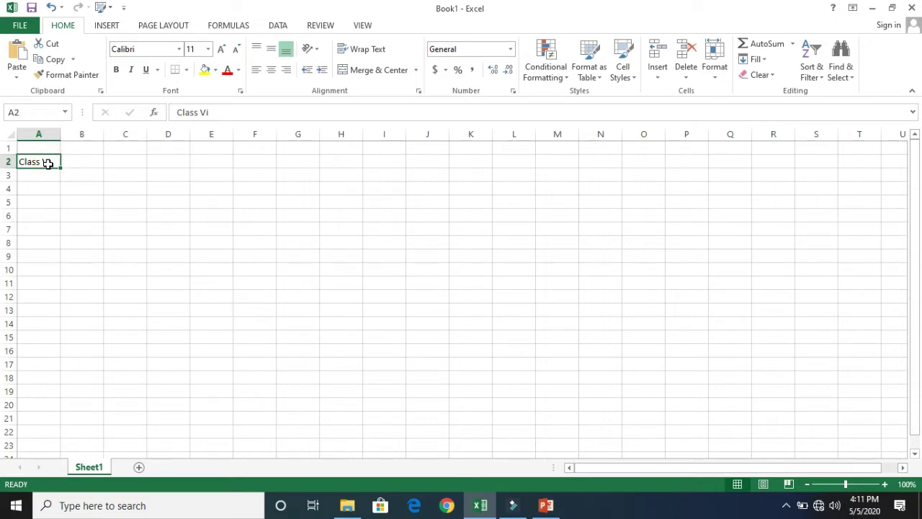
left_click(204, 268)
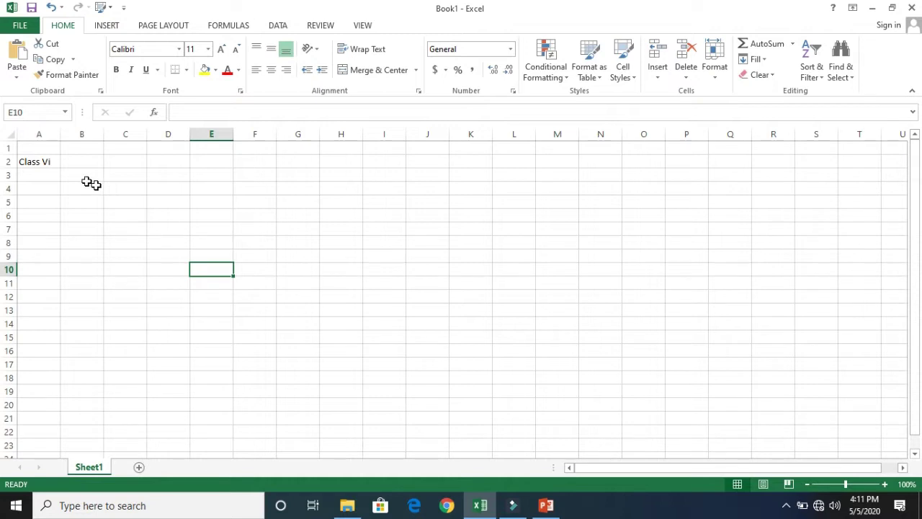
Copy "Class Vi" from cell A2, paste it into cell C3, and clear the copy marquee
left_click(46, 162)
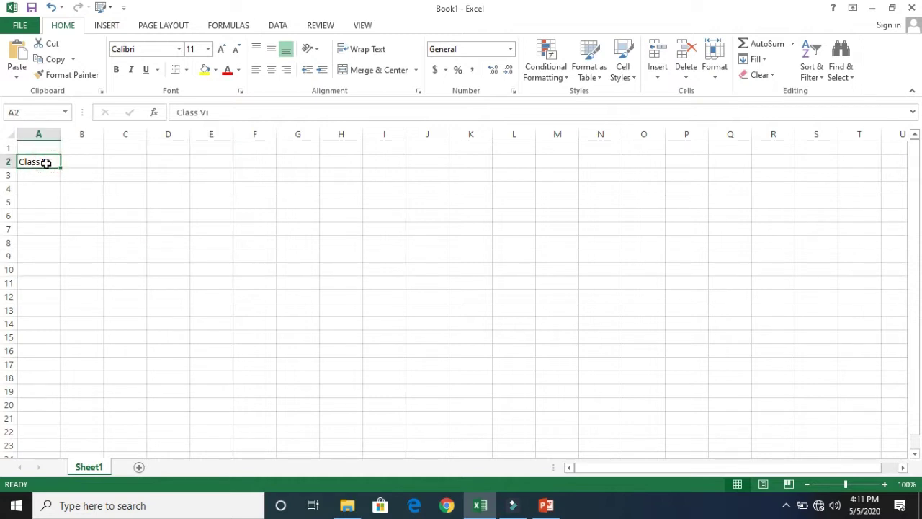
key("ctrl+c")
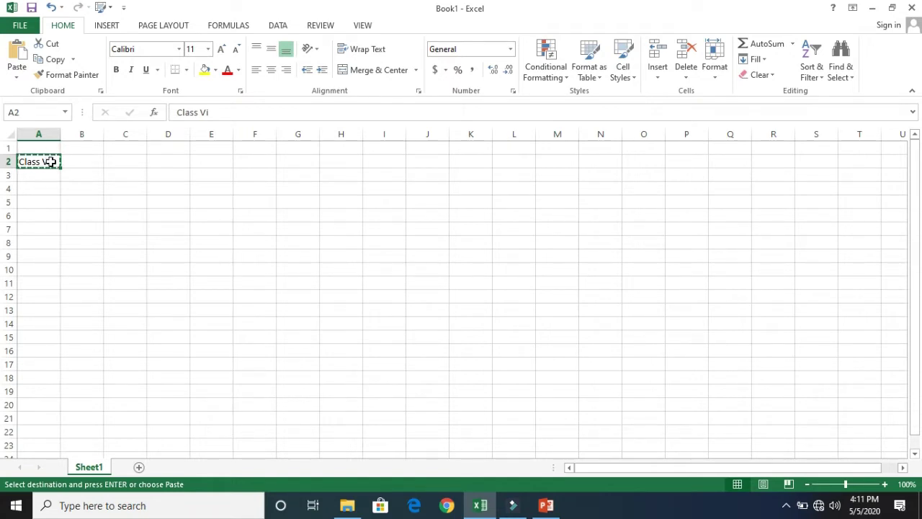
left_click(20, 112)
left_click(22, 112)
left_click_drag(21, 110, 13, 110)
left_click(128, 162)
left_click(128, 176)
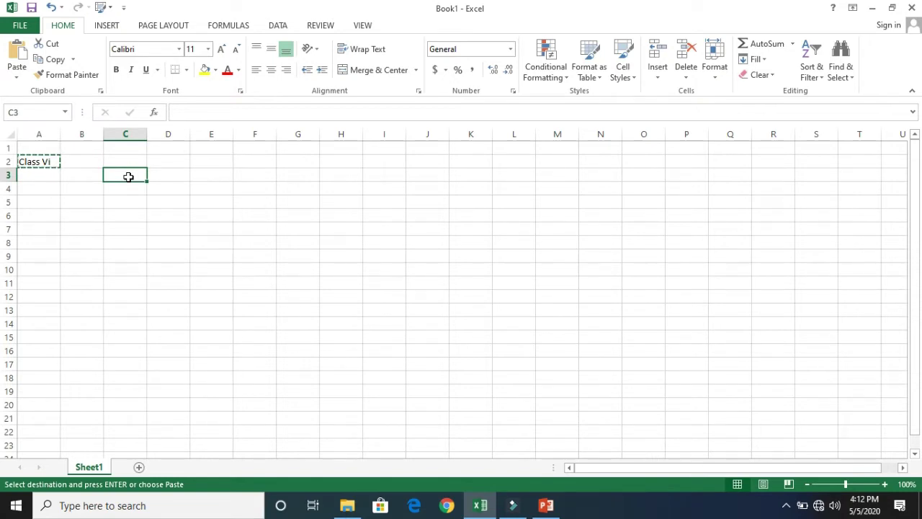
key("ctrl+v")
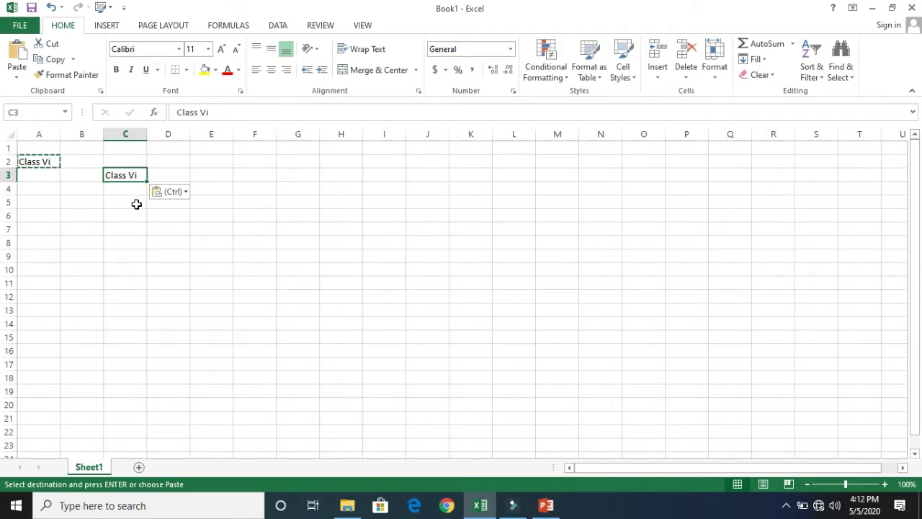
key("Escape")
Compare the original entry in cell A2 with its copy in cell C3
left_click(38, 159)
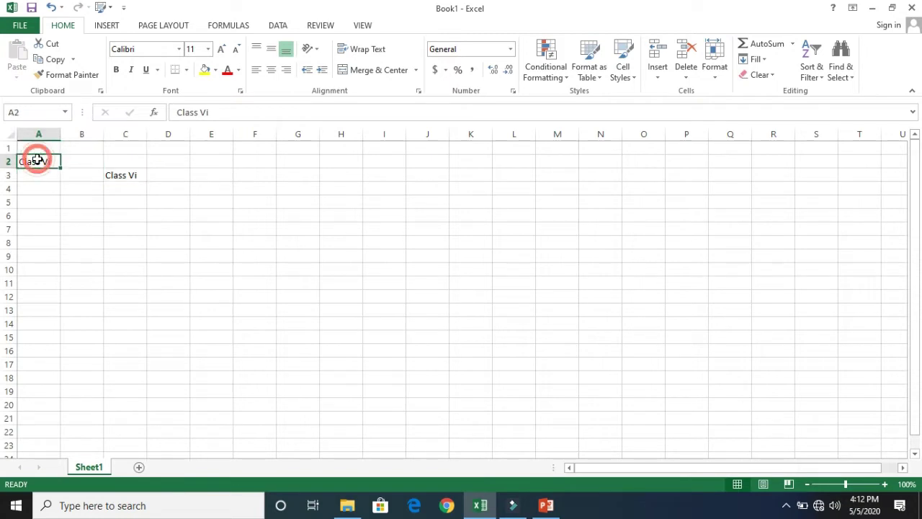
left_click(134, 178)
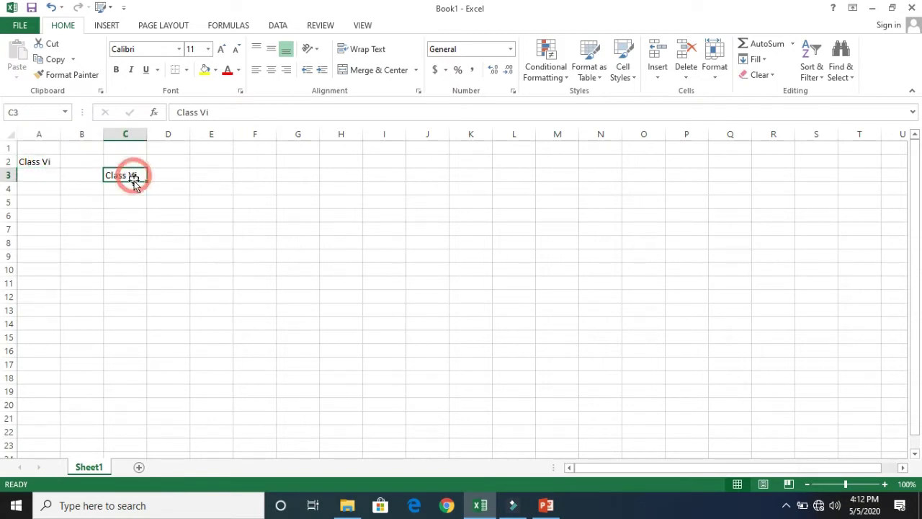
left_click(39, 162)
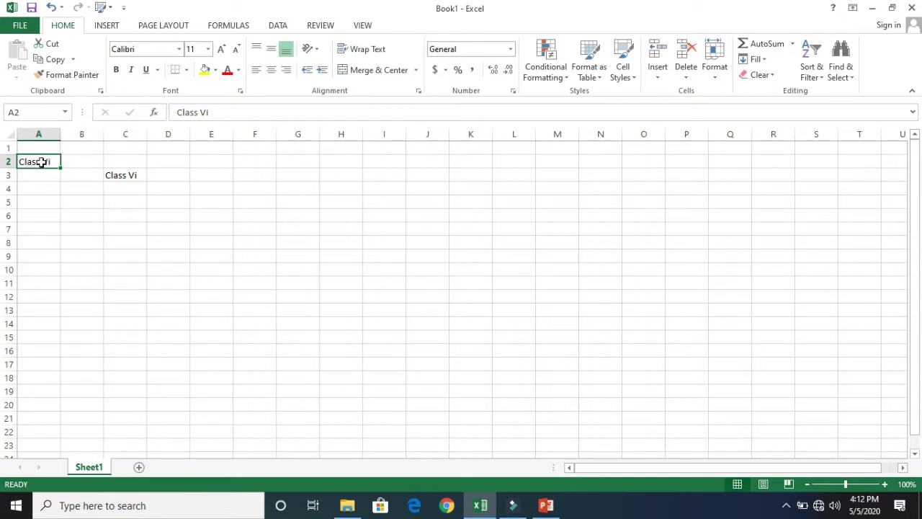
left_click(118, 178)
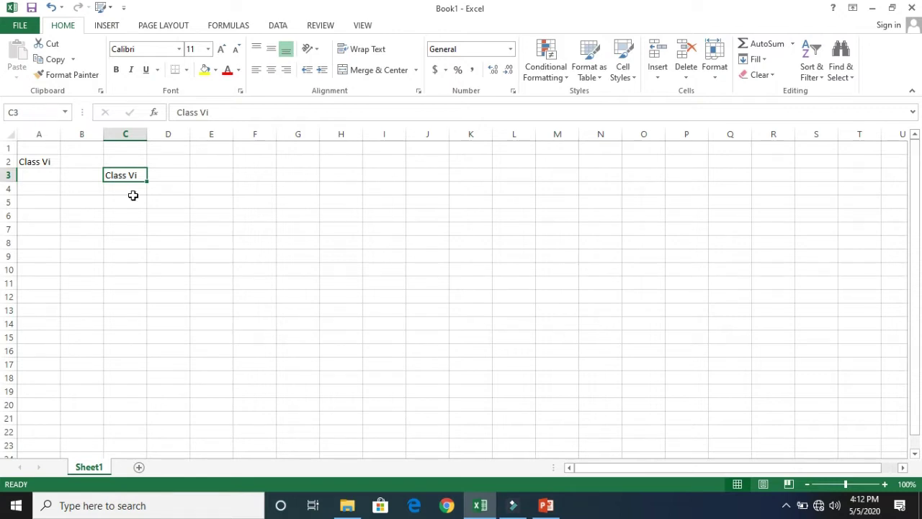
left_click(26, 158)
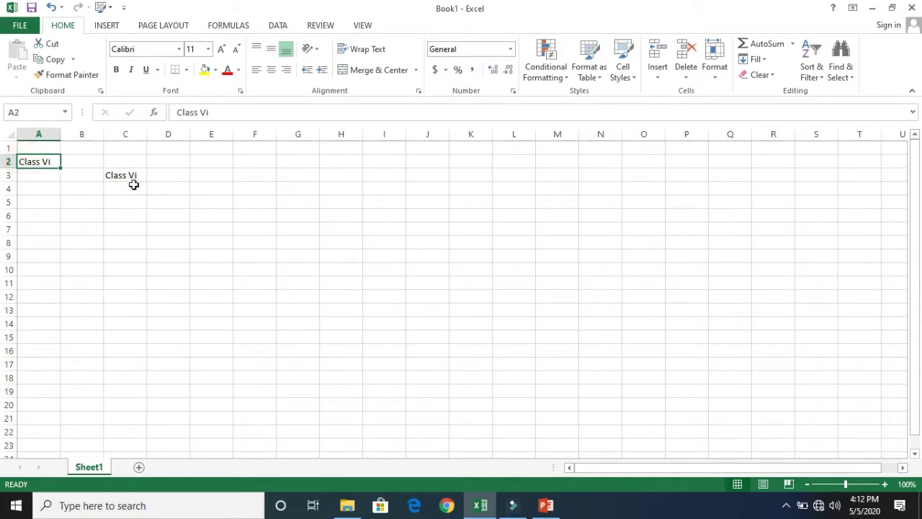
left_click(127, 175)
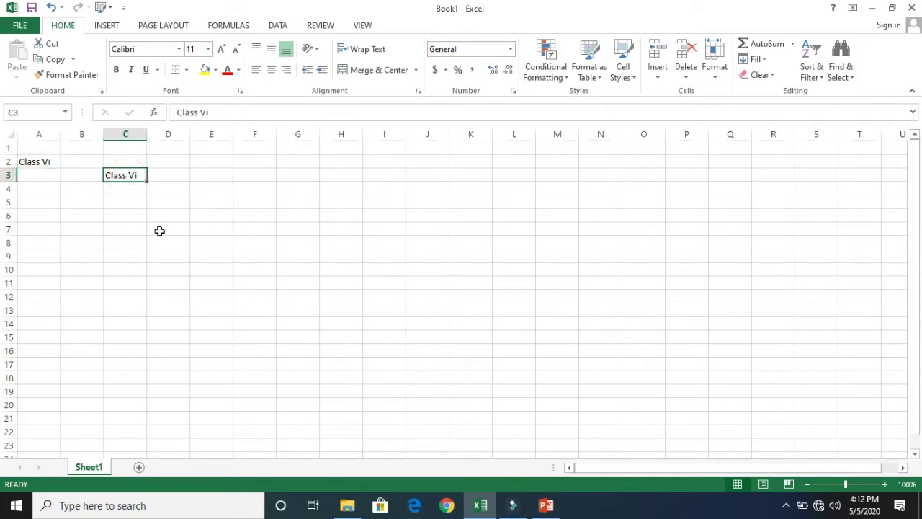
Undo the paste into C3 and the text entry in A2
key("ctrl+z")
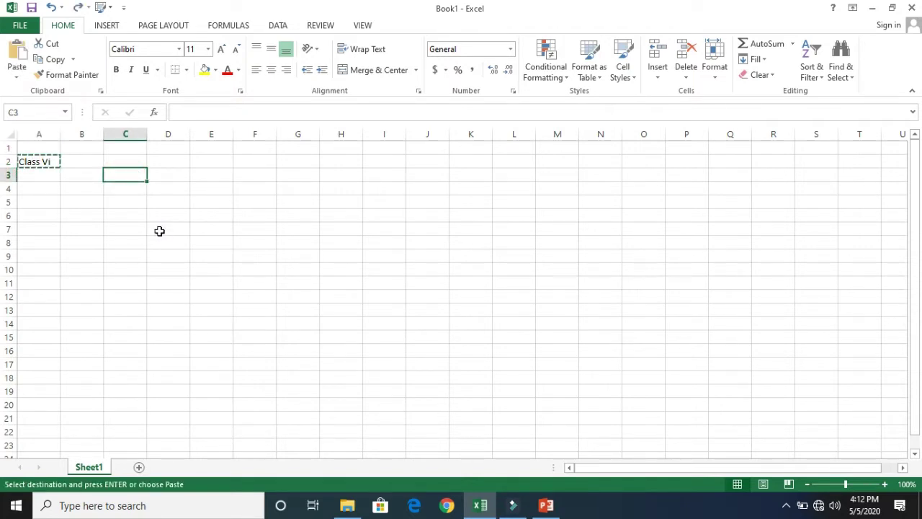
key("ctrl+z")
left_click(98, 220)
key("Escape")
Enter "Class Vi" again in the empty cell A2
left_click(33, 162)
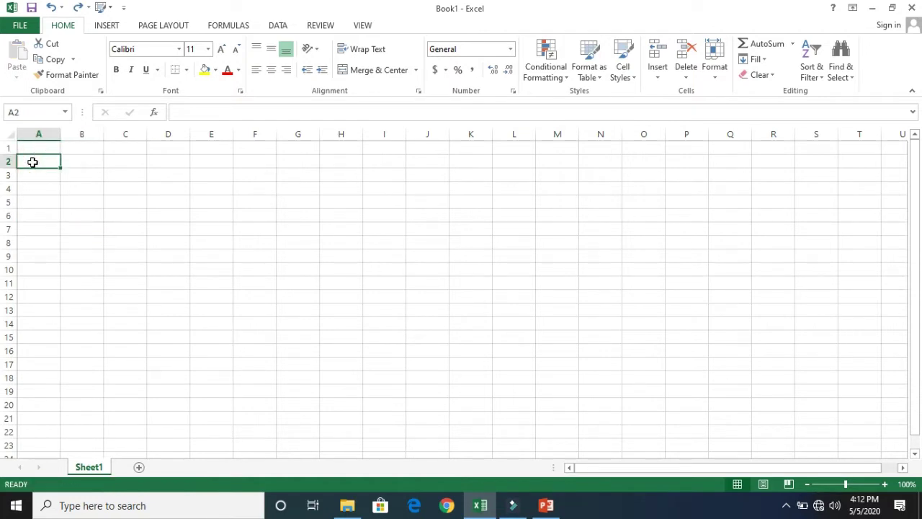
type("Cl")
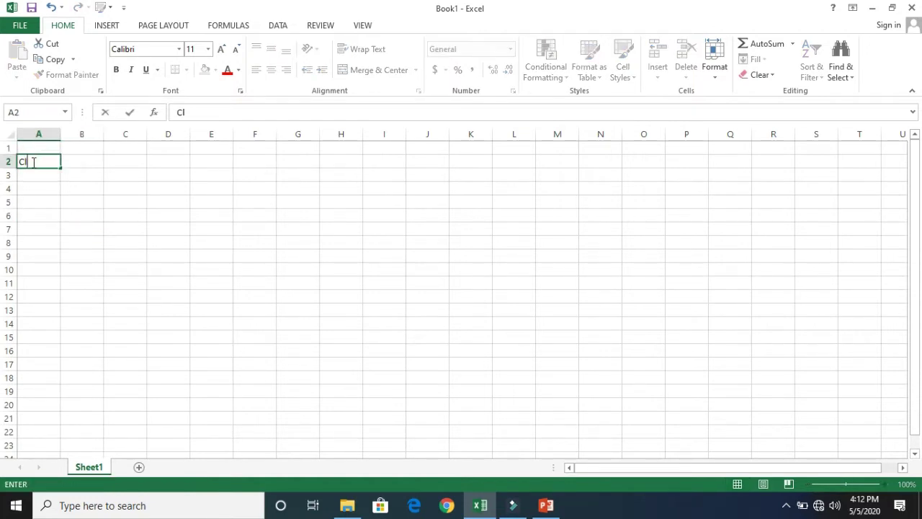
type("ass B")
key("BackSpace")
key("BackSpace")
type("vI")
left_click(74, 204)
Move "Class Vi" from cell A2 to cell C3 by cutting and pasting it
left_click(49, 161)
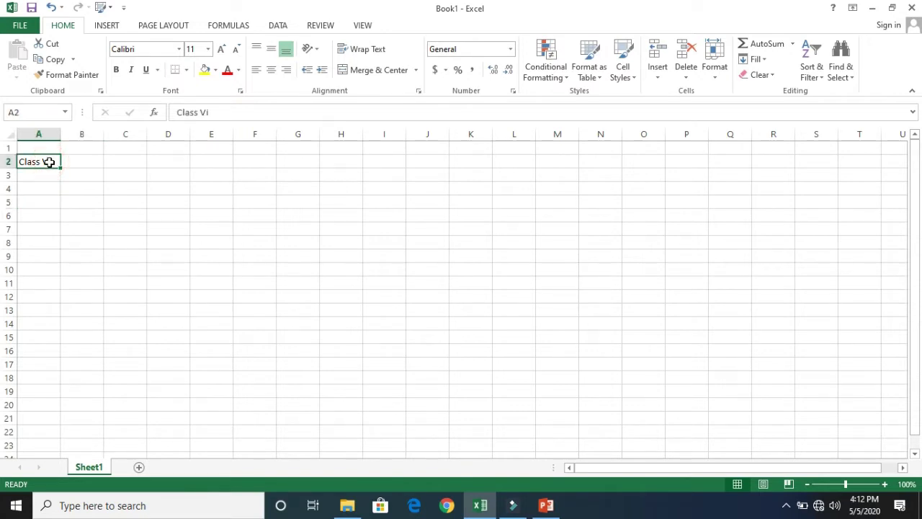
key("ctrl+c")
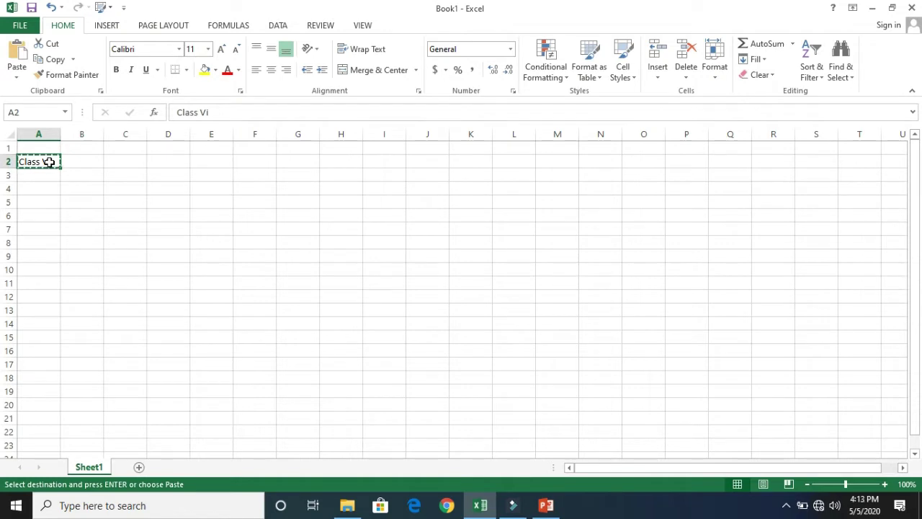
left_click(126, 176)
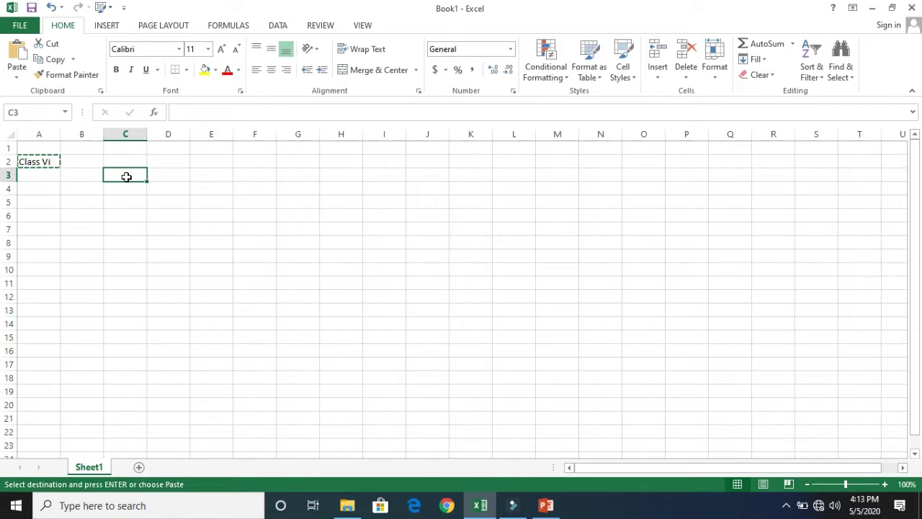
key("ctrl+v")
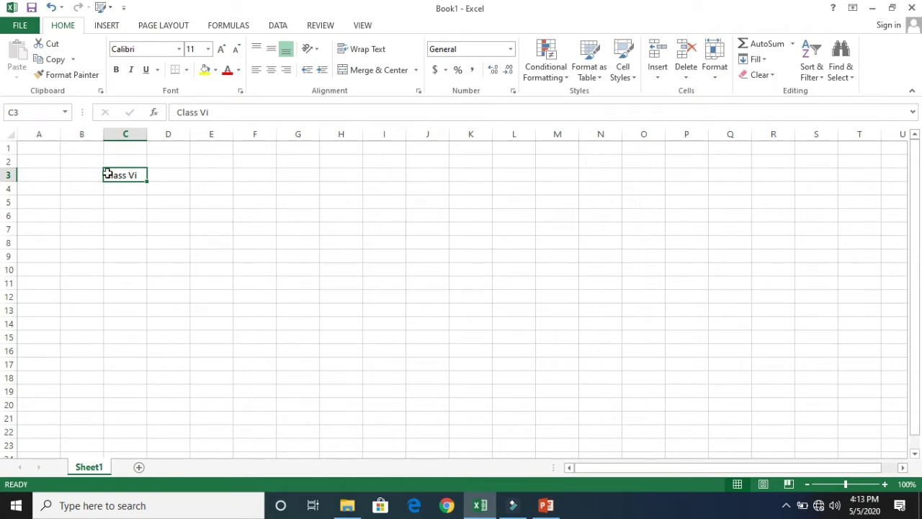
Examine the contents of source cell A2 and destination cell C3 to see the effect of the move
left_click(48, 161)
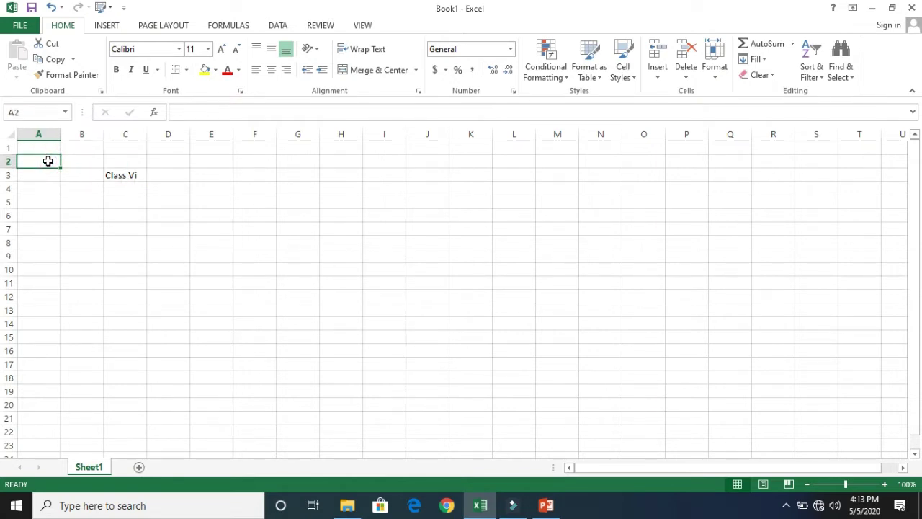
left_click(126, 176)
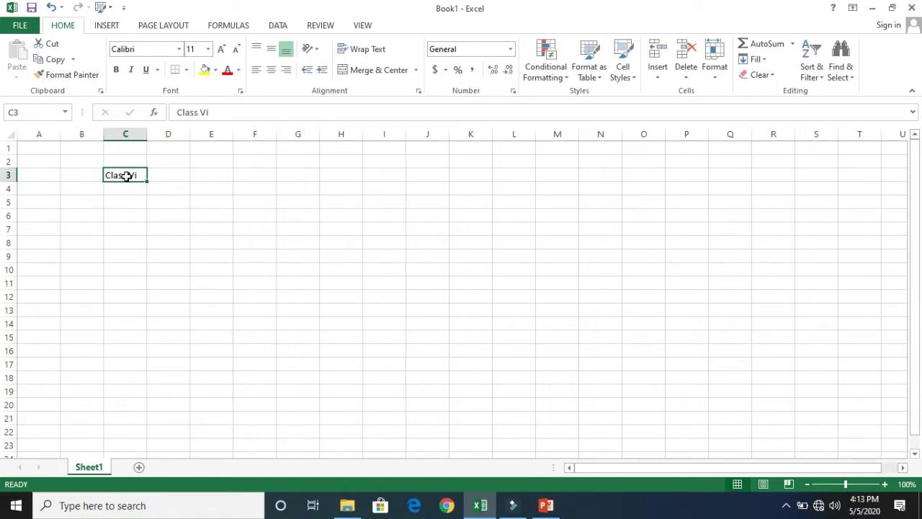
left_click(37, 164)
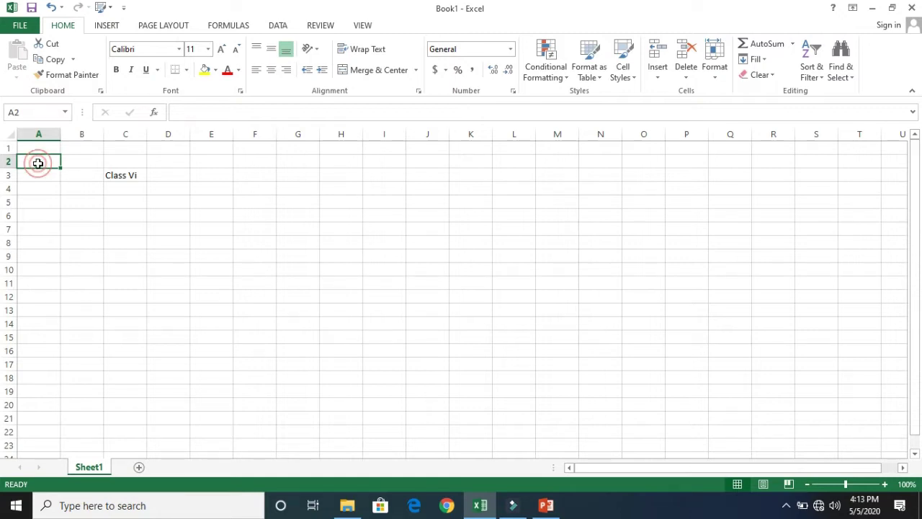
left_click(109, 175)
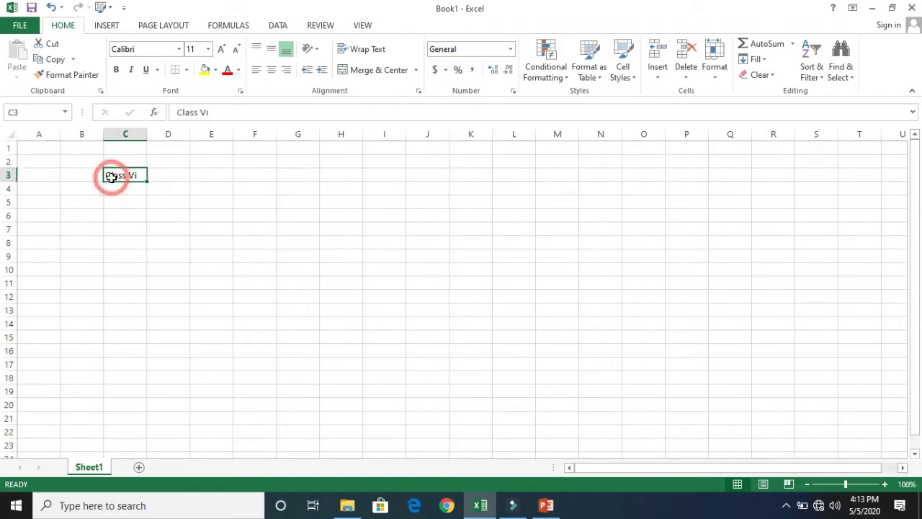
left_click(41, 163)
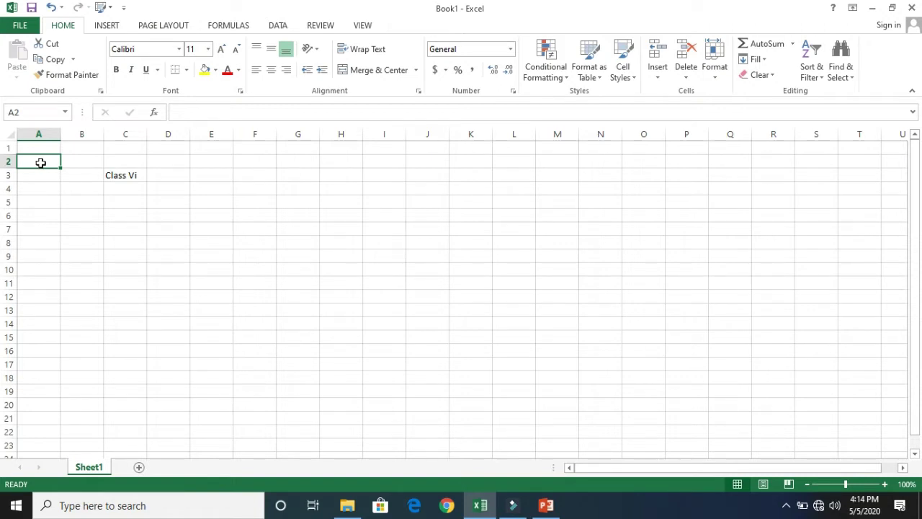
left_click(121, 175)
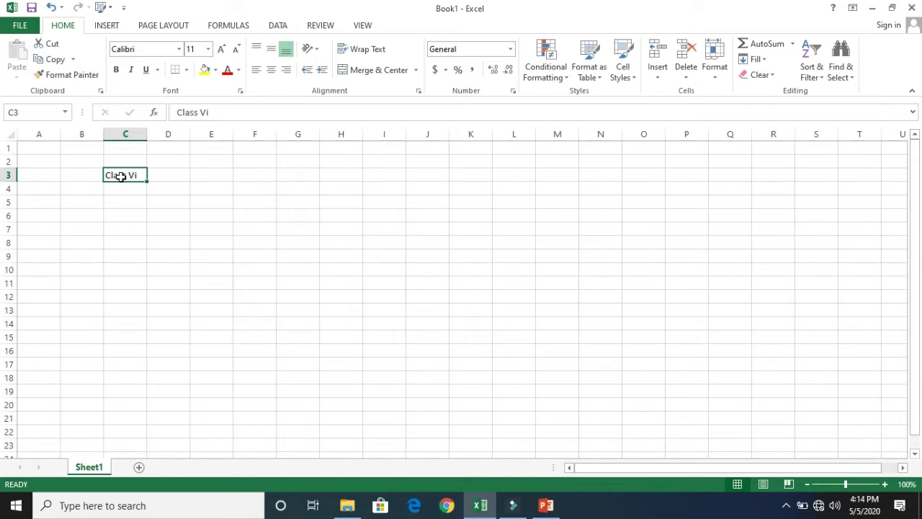
left_click(119, 190)
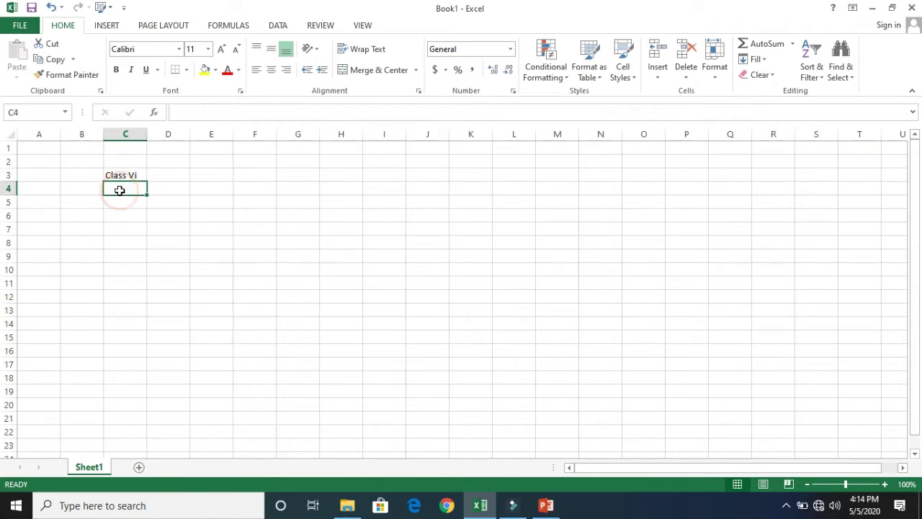
left_click(111, 174)
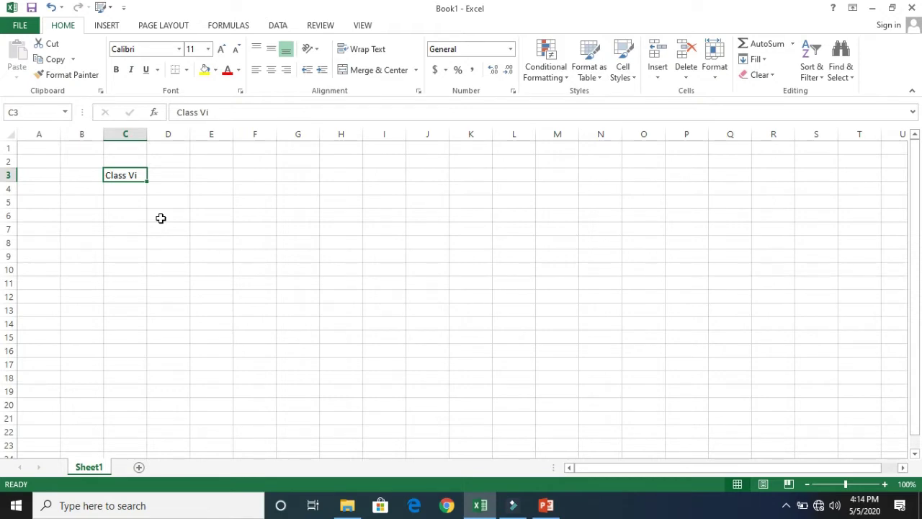
Switch to the PowerPoint presentation and review the slides on copying and moving data and on copying cell contents
left_click(545, 507)
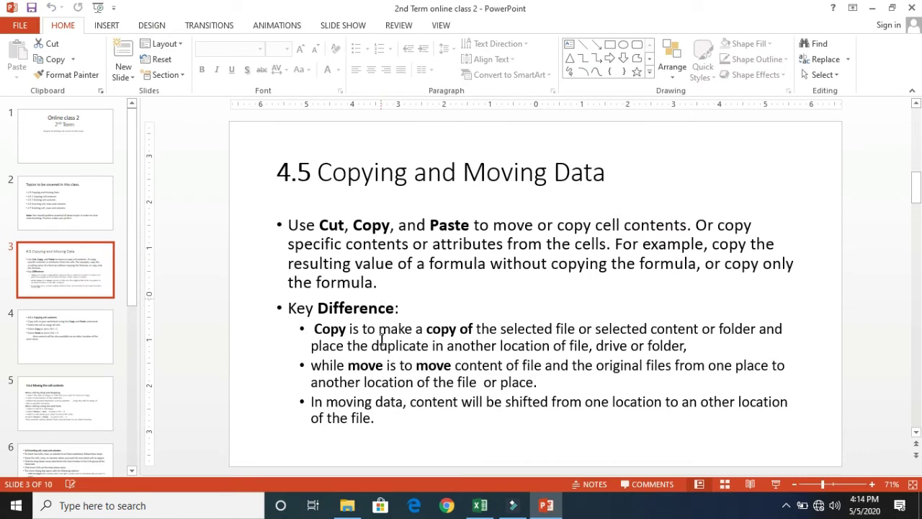
left_click(378, 418)
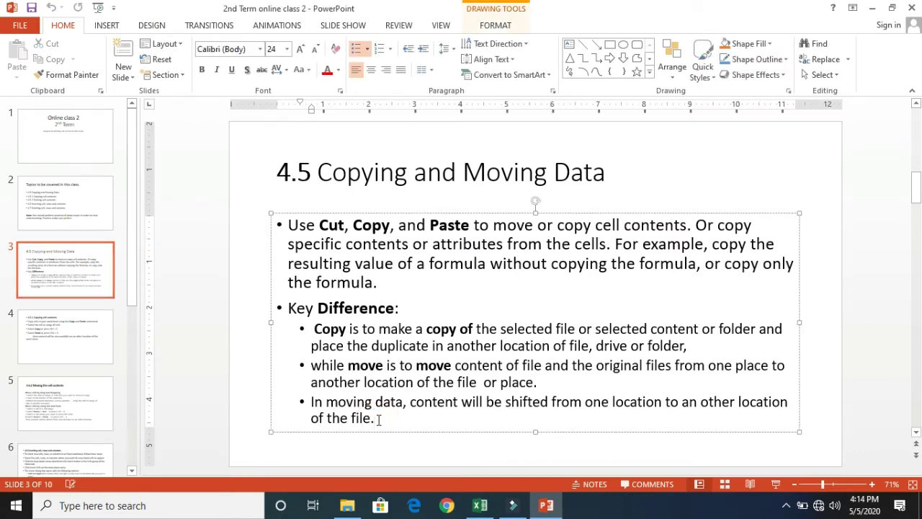
left_click(23, 326)
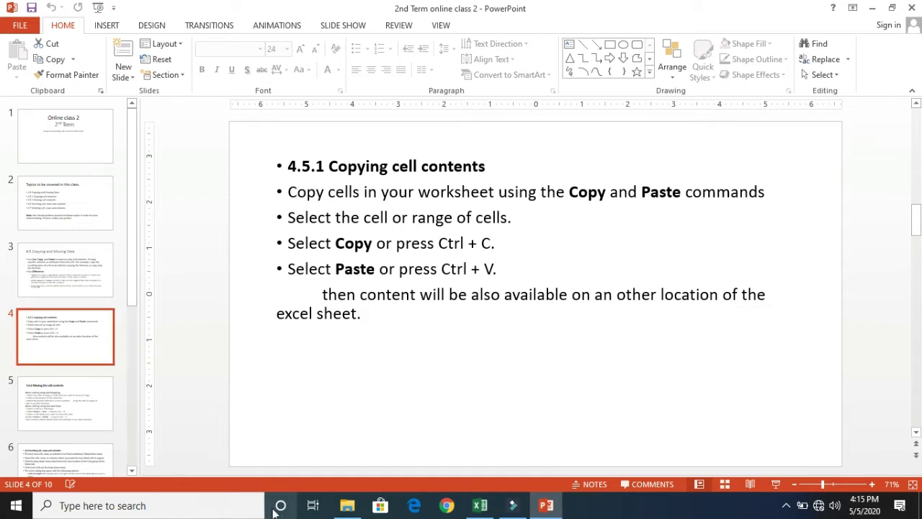
Switch to the Excel workbook and copy "Class Vi" from cell C3 to cell C11
left_click(546, 504)
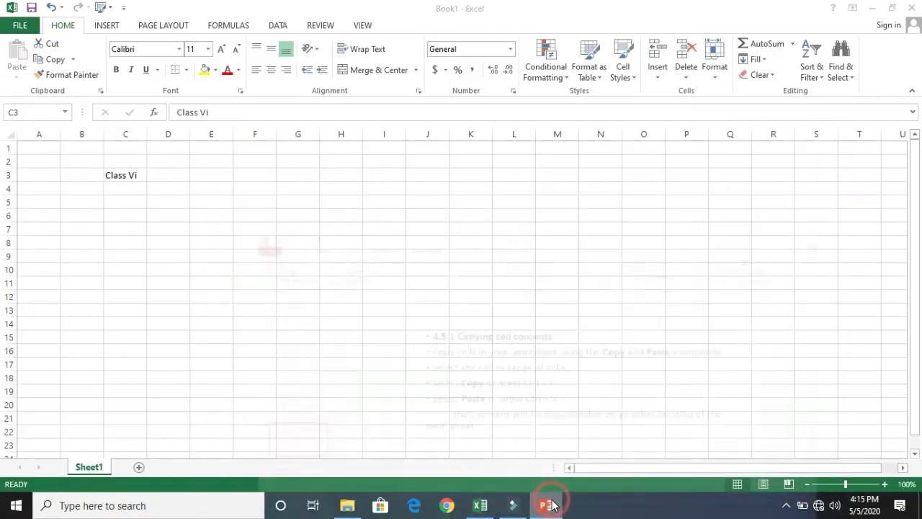
left_click(111, 211)
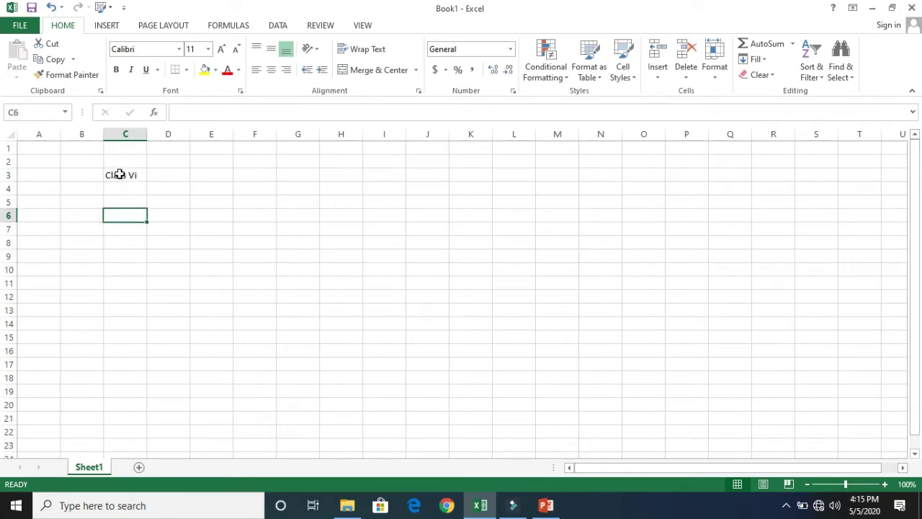
left_click(121, 175)
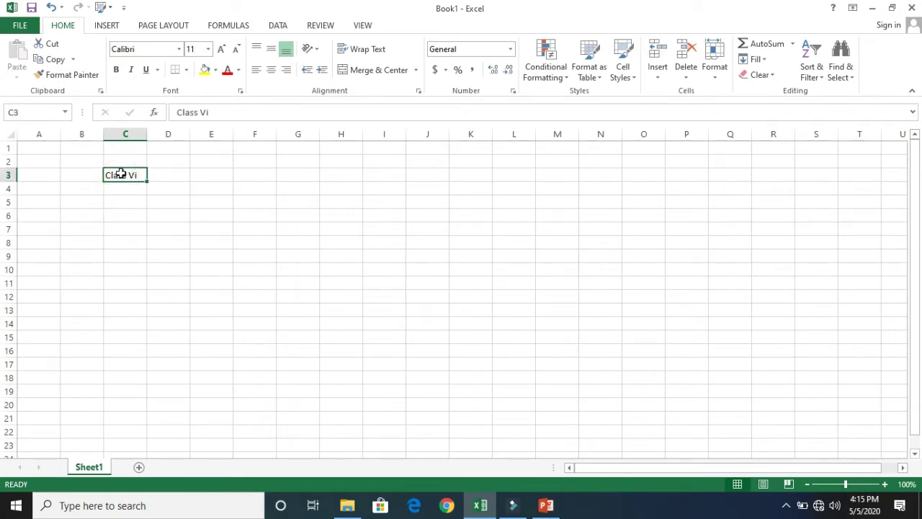
left_click(50, 24)
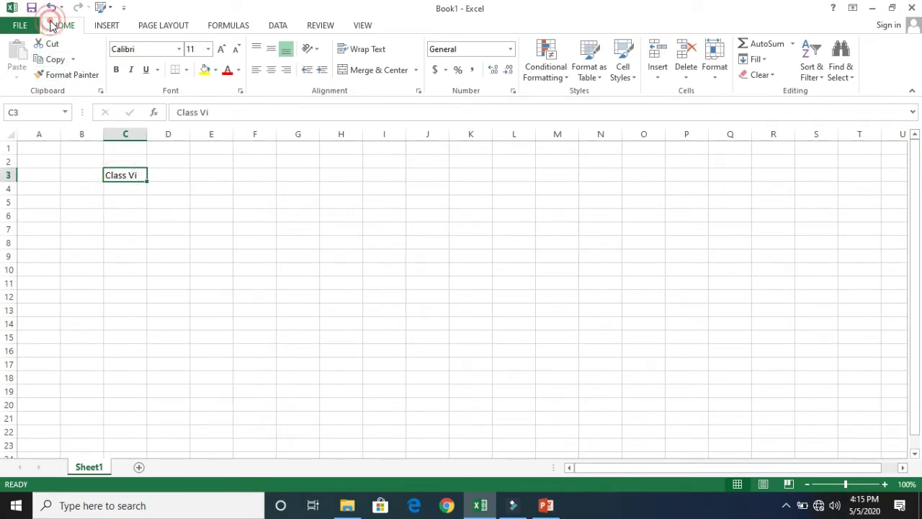
left_click(62, 64)
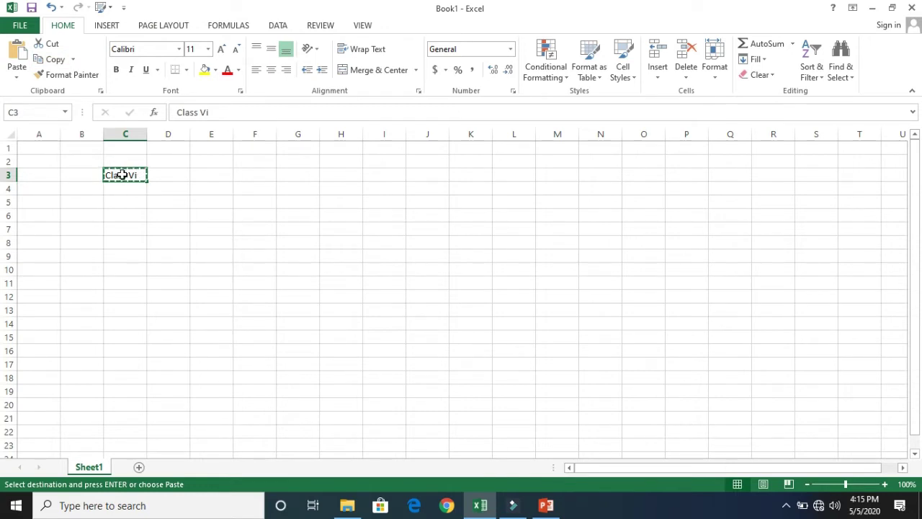
left_click(139, 280)
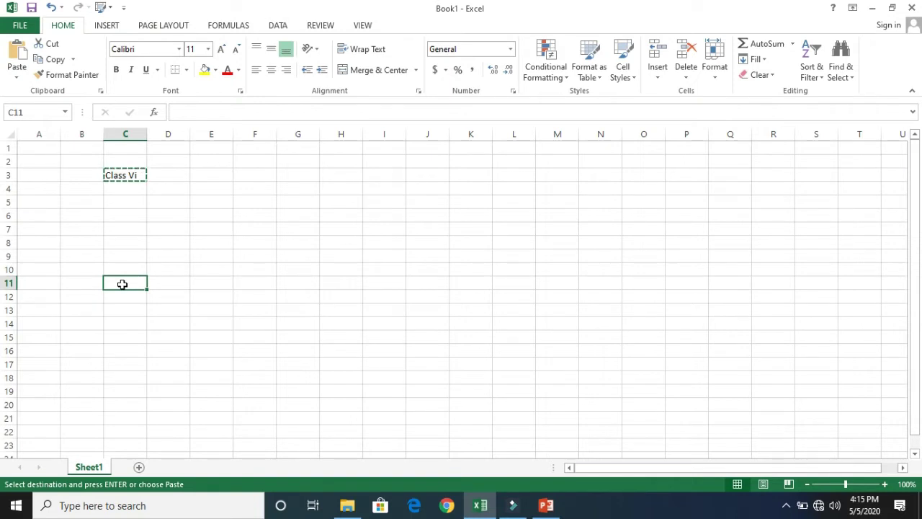
left_click(18, 62)
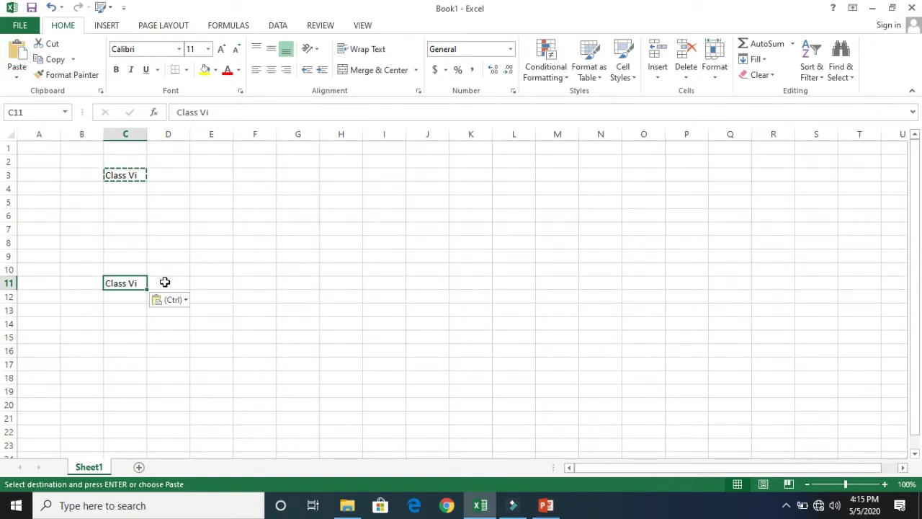
Paste the copied "Class Vi" into cell G10 as well and end copy mode
left_click(296, 272)
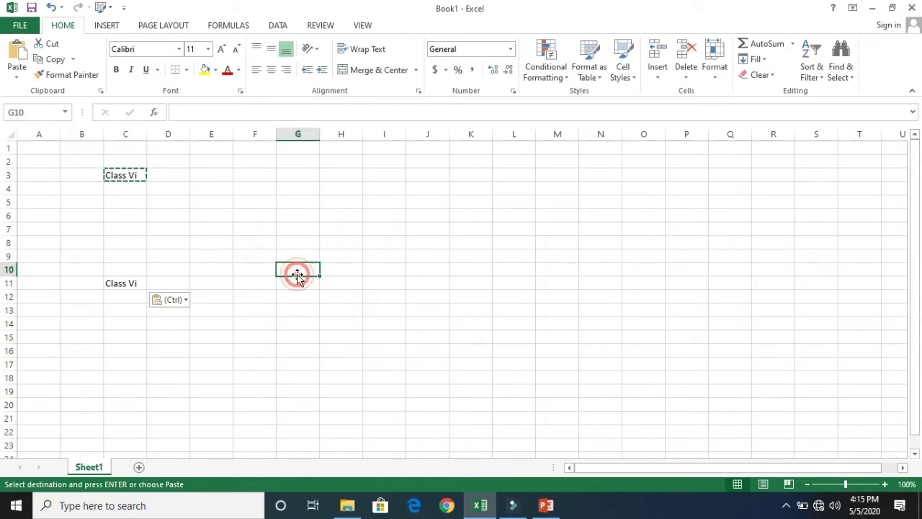
left_click(16, 58)
left_click(186, 363)
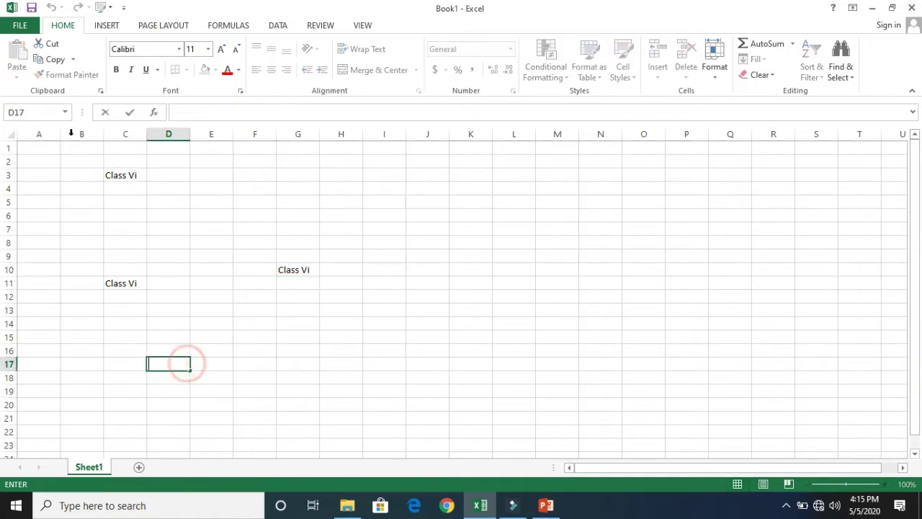
left_click(208, 324)
Copy "Class Vi" from cell C11 to cell C16
left_click(122, 284)
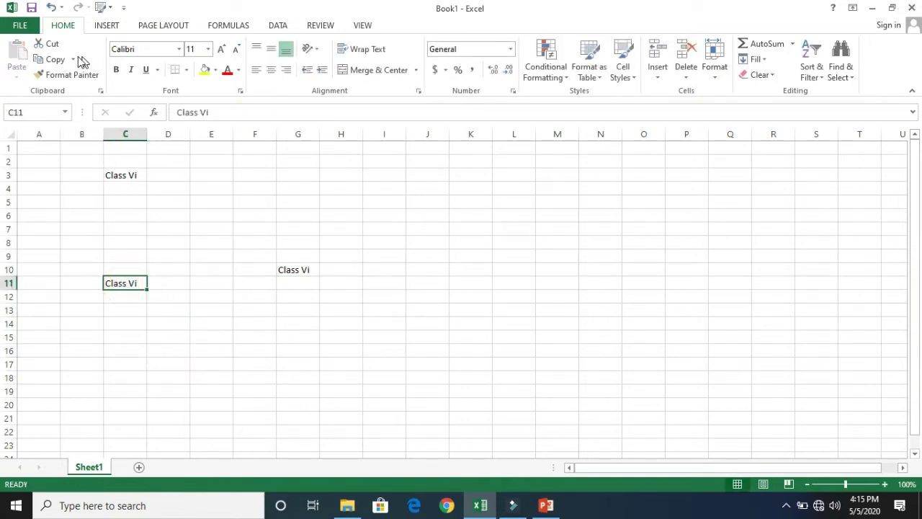
left_click(56, 61)
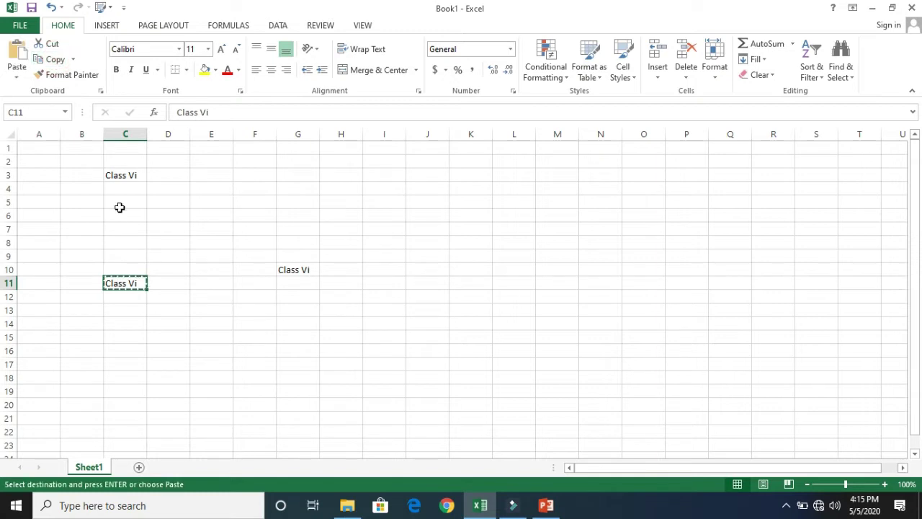
left_click(137, 354)
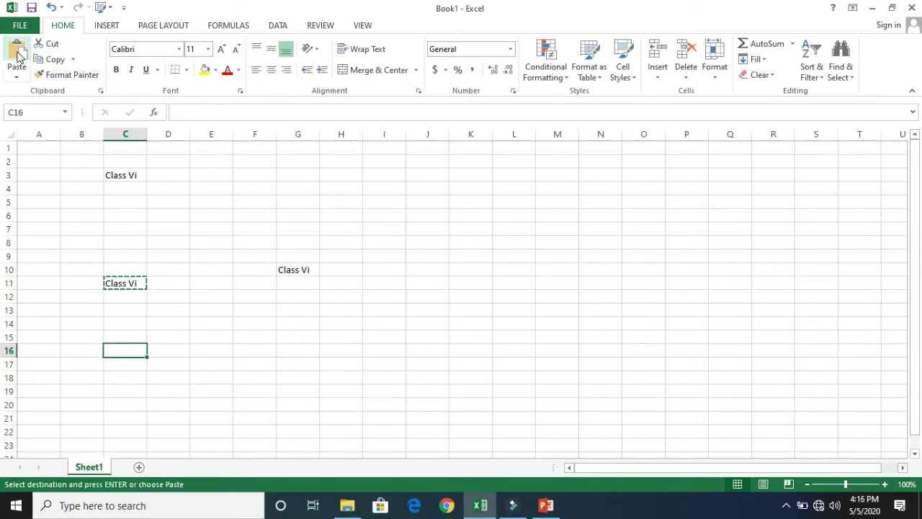
left_click(17, 55)
left_click(162, 336)
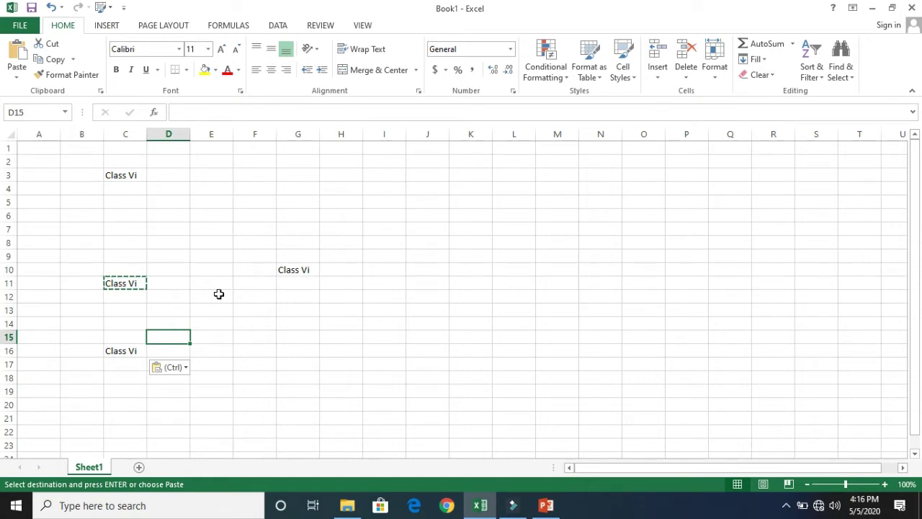
Switch to the PowerPoint presentation and review the slide on moving the cell contents
left_click(546, 506)
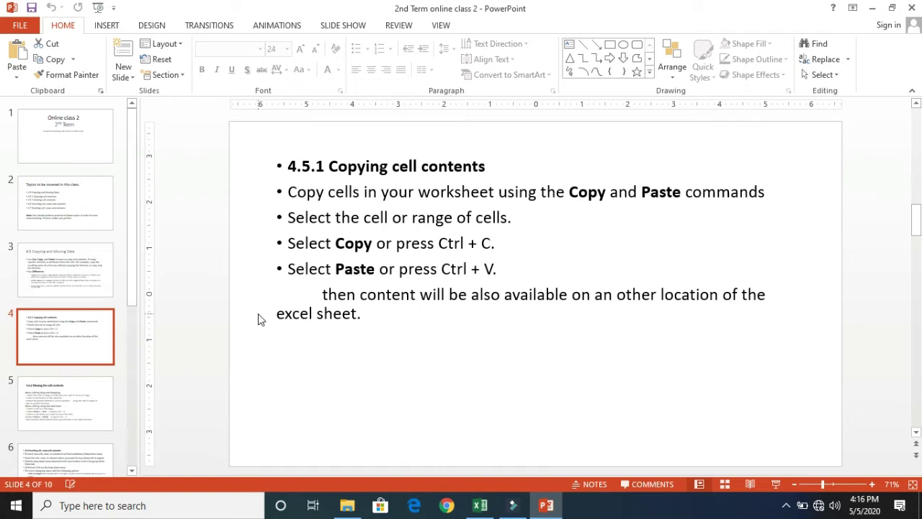
left_click(84, 387)
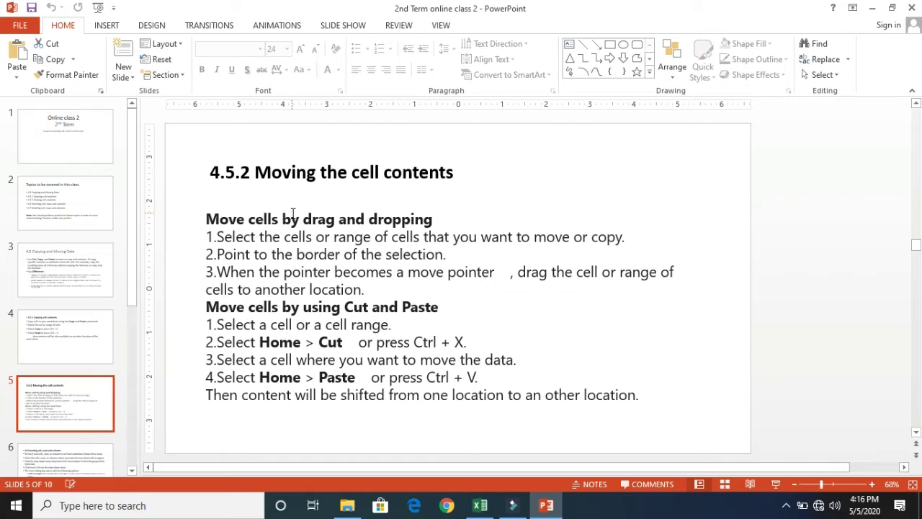
left_click(546, 504)
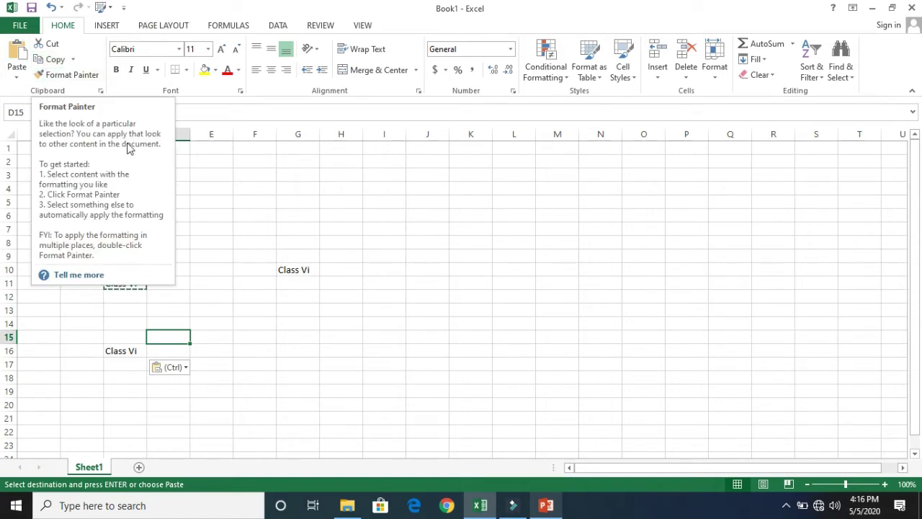
left_click(546, 505)
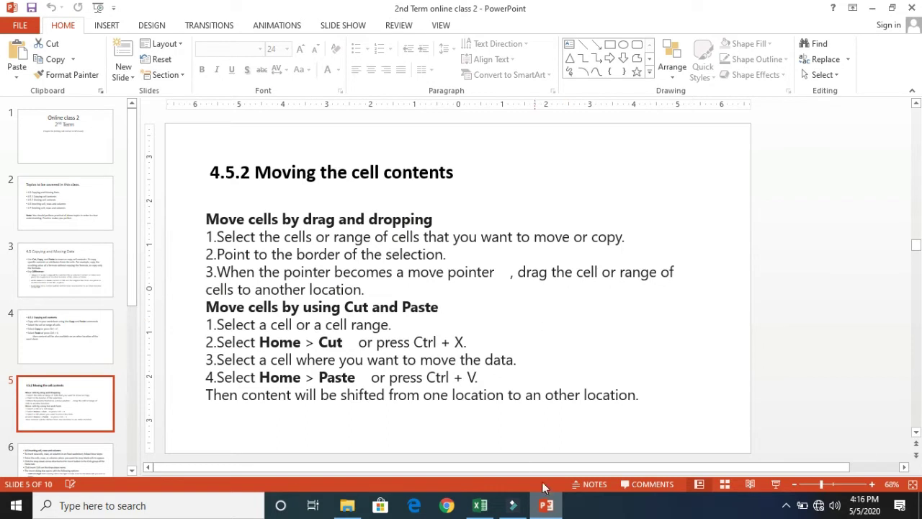
Switch to the Excel workbook and move "Class Vi" from cell C3 directly to cell K20 without cutting and pasting
left_click(548, 502)
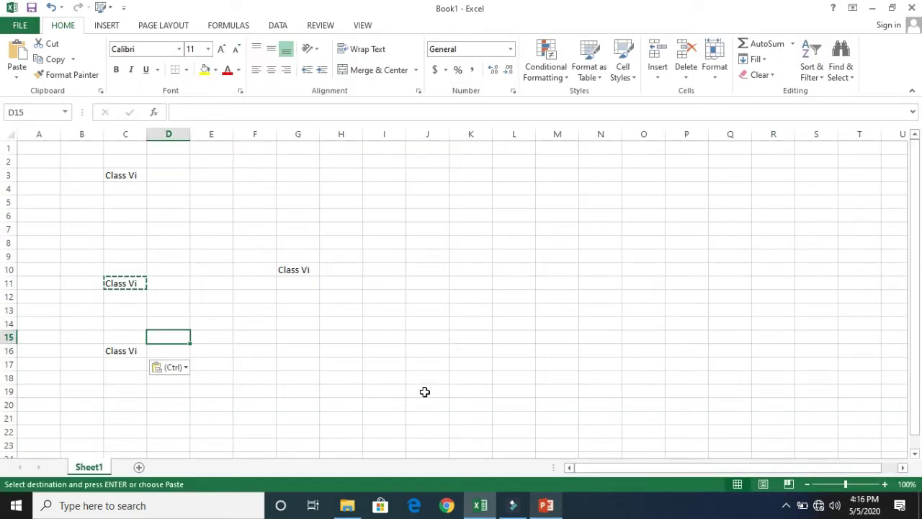
left_click(124, 175)
left_click_drag(124, 175, 178, 179)
left_click(139, 175)
left_click_drag(106, 176, 466, 415)
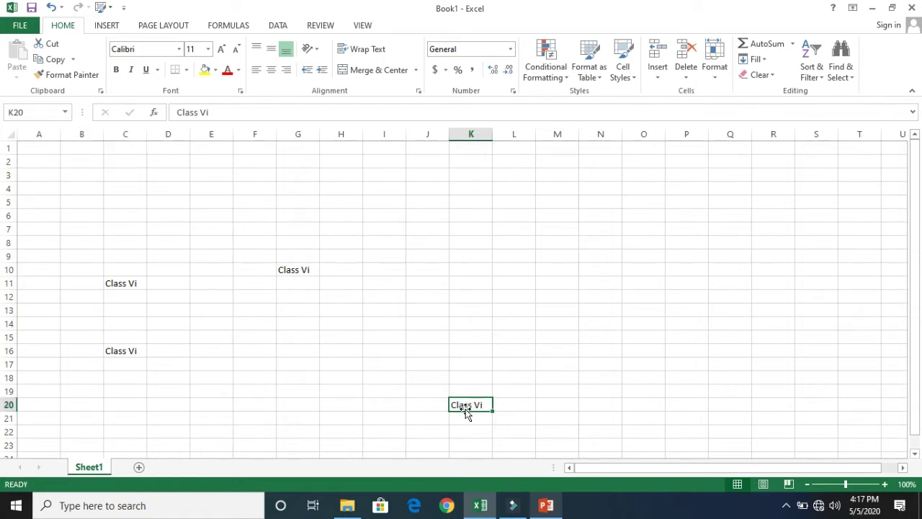
left_click(108, 176)
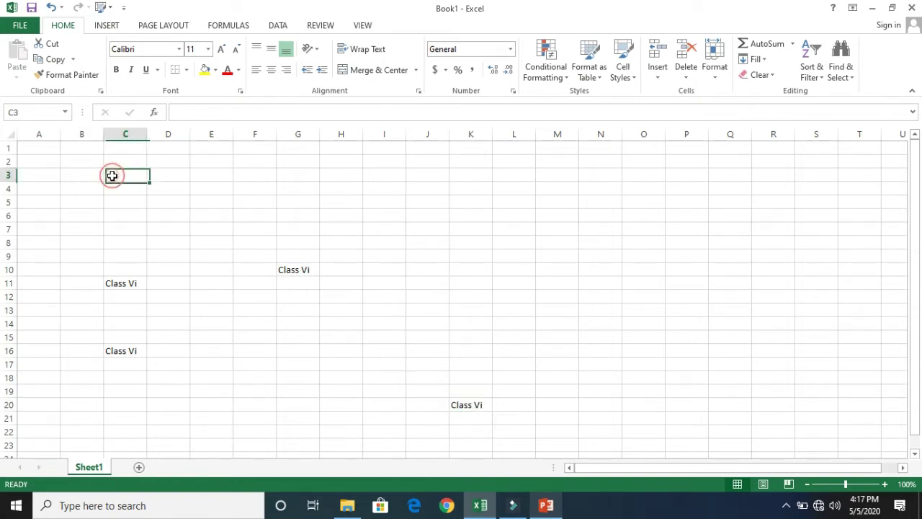
Move "Class Vi" by its cell border from cell K20 to cell N8
left_click(472, 404)
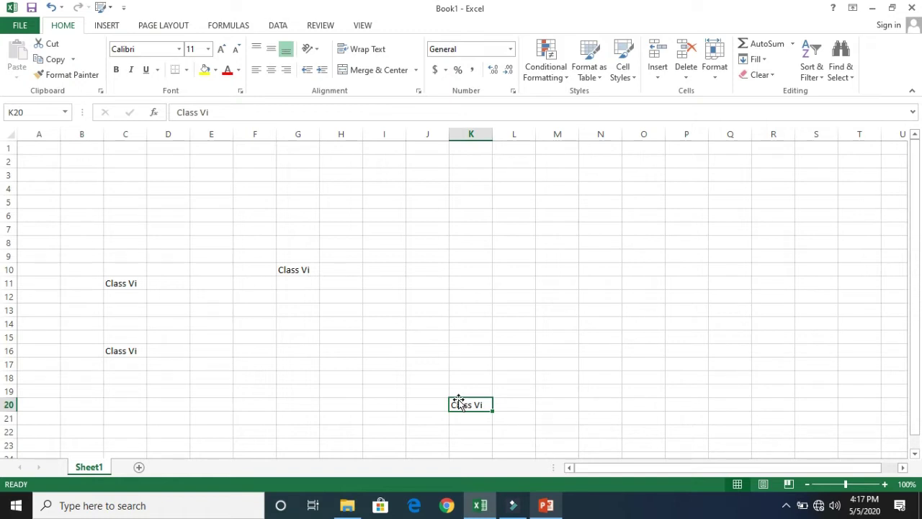
left_click_drag(458, 398, 610, 240)
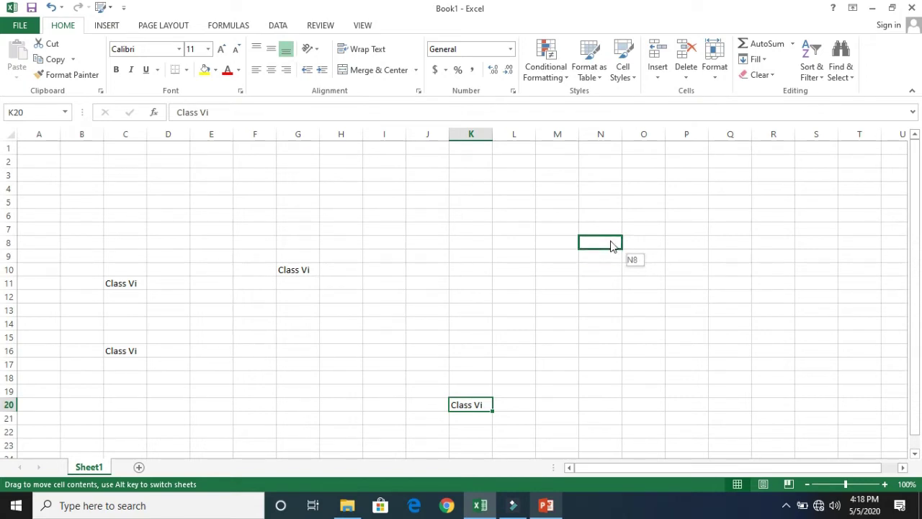
left_click_drag(611, 246, 610, 243)
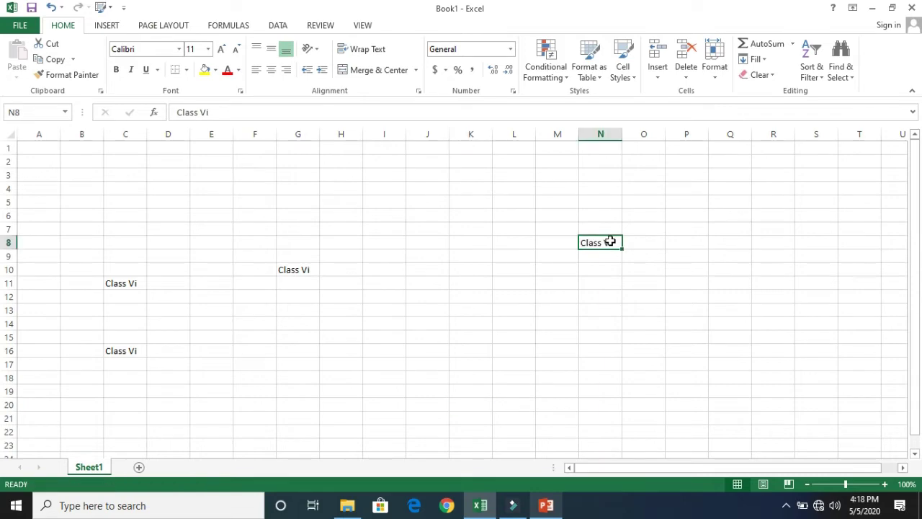
Switch to PowerPoint and review the drag-and-drop heading and the Cut and Paste instructions on the slide about moving cell contents
left_click(546, 506)
left_click(373, 292)
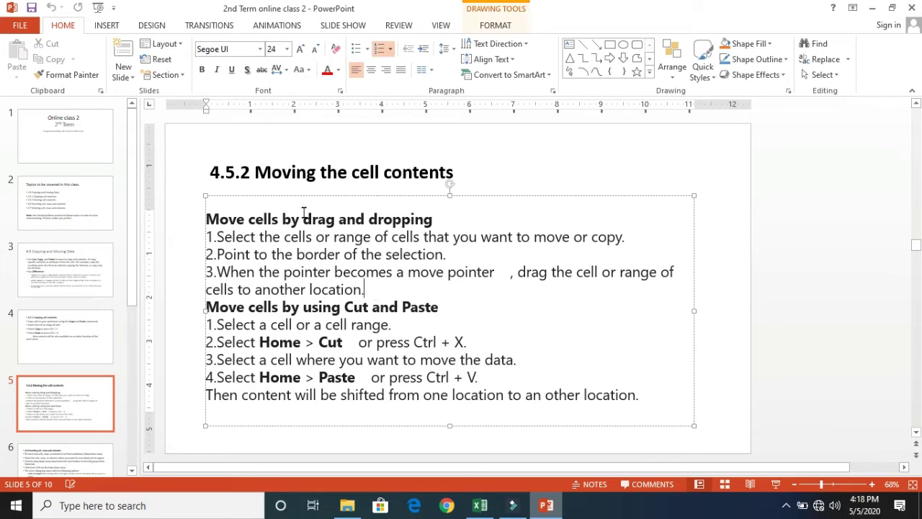
left_click_drag(433, 219, 226, 220)
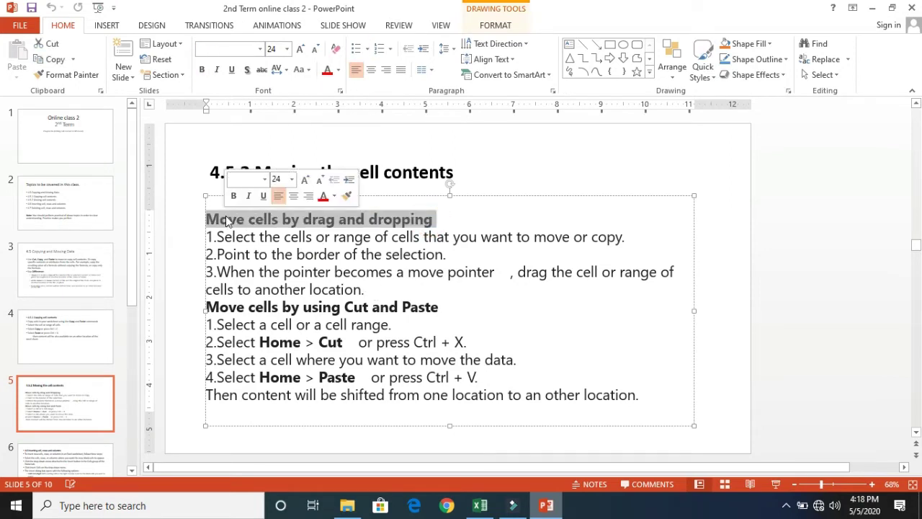
left_click(447, 309)
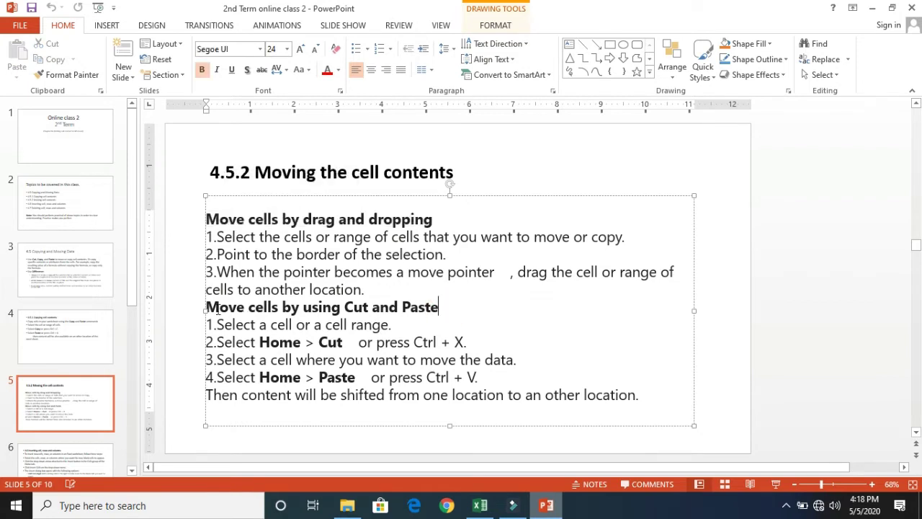
left_click_drag(208, 308, 326, 305)
left_click_drag(395, 310, 441, 310)
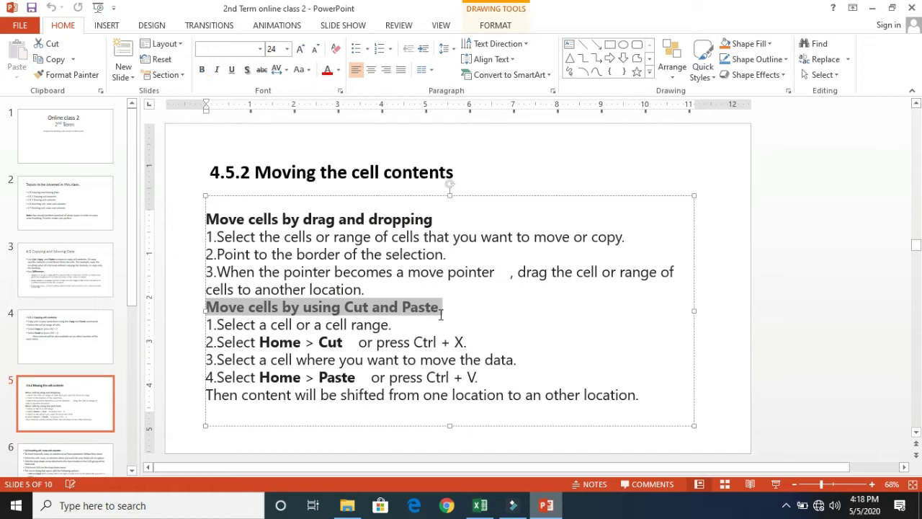
left_click(452, 315)
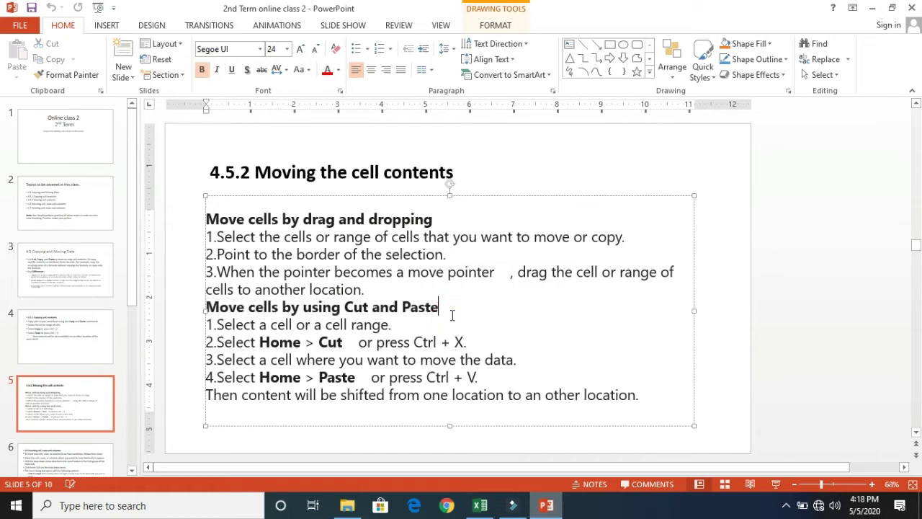
left_click_drag(217, 325, 393, 329)
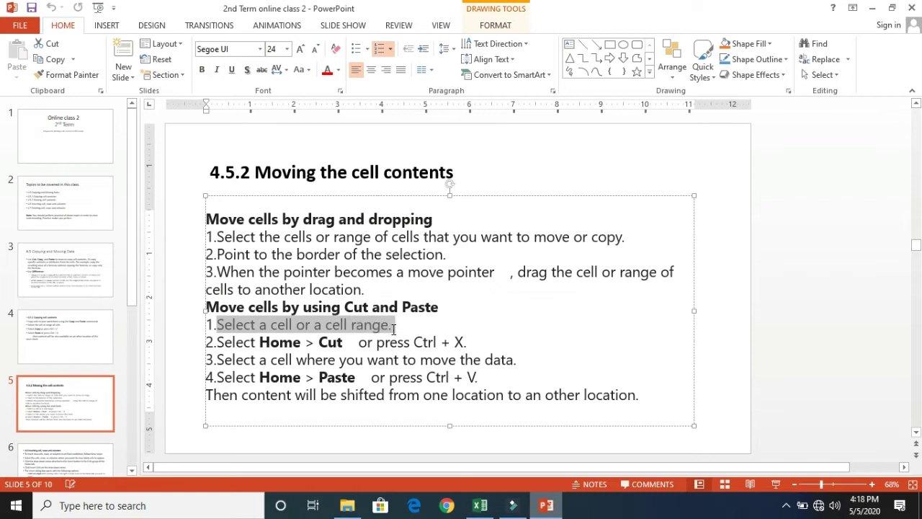
left_click(250, 343)
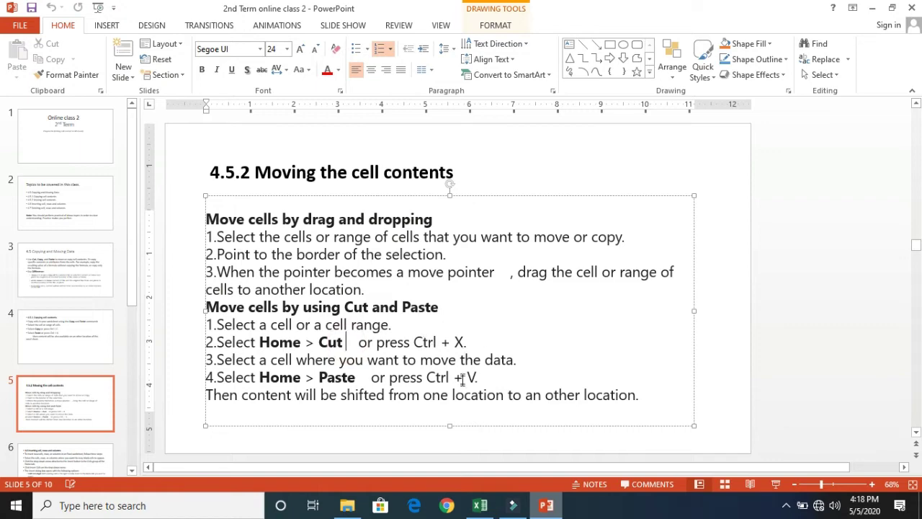
Switch to the Excel workbook and delete all "Class Vi" entries within the range C6:N21
left_click(546, 509)
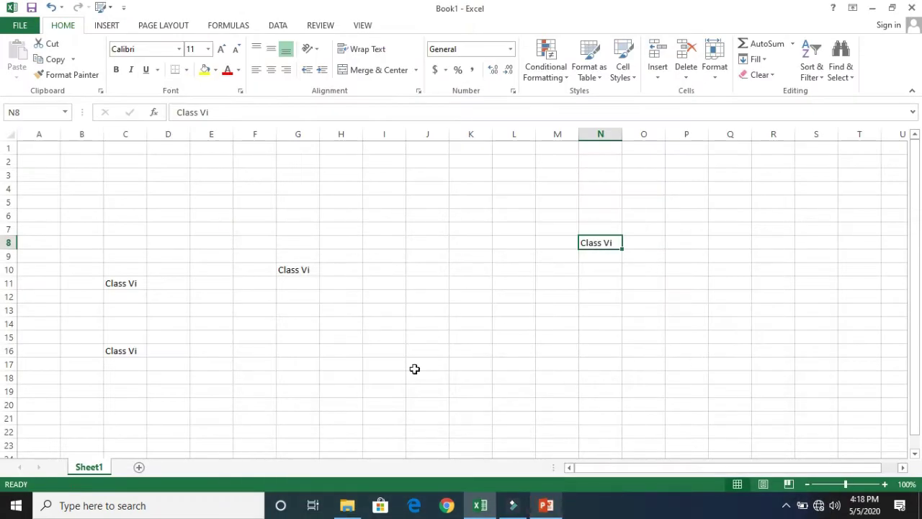
left_click(341, 351)
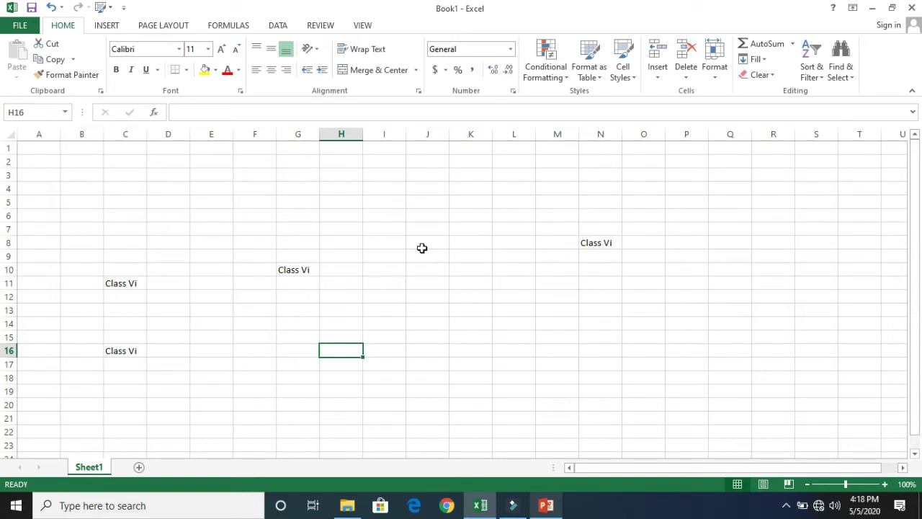
left_click(106, 215)
left_click_drag(362, 215, 605, 415)
key("Delete")
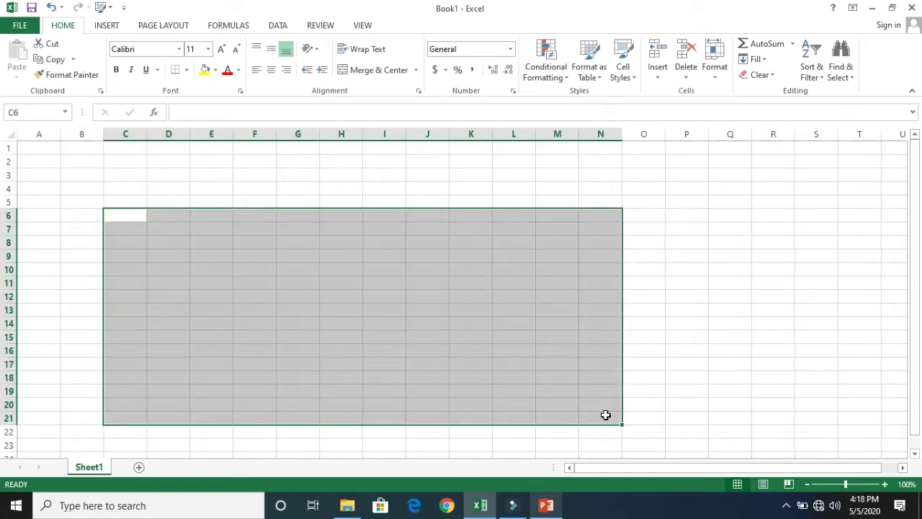
Enter "Welcome" in cell C3 and widen column C slightly
left_click(130, 180)
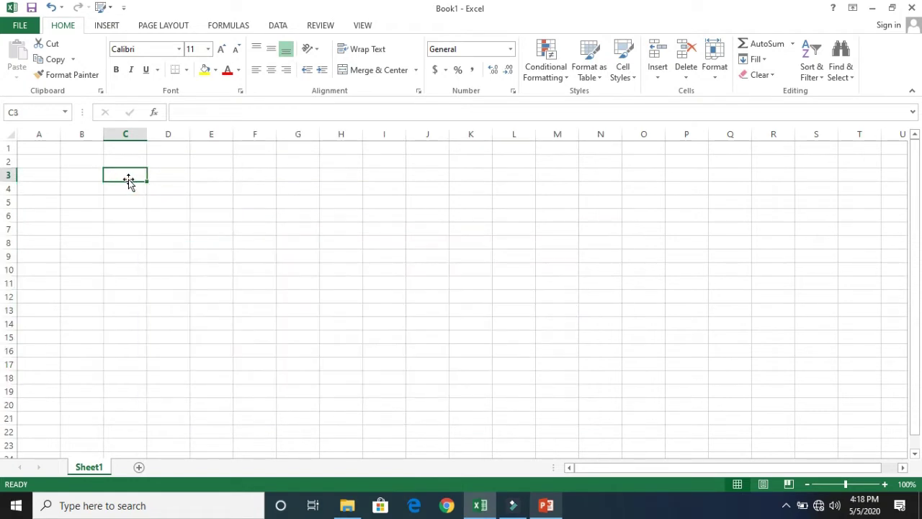
type("We")
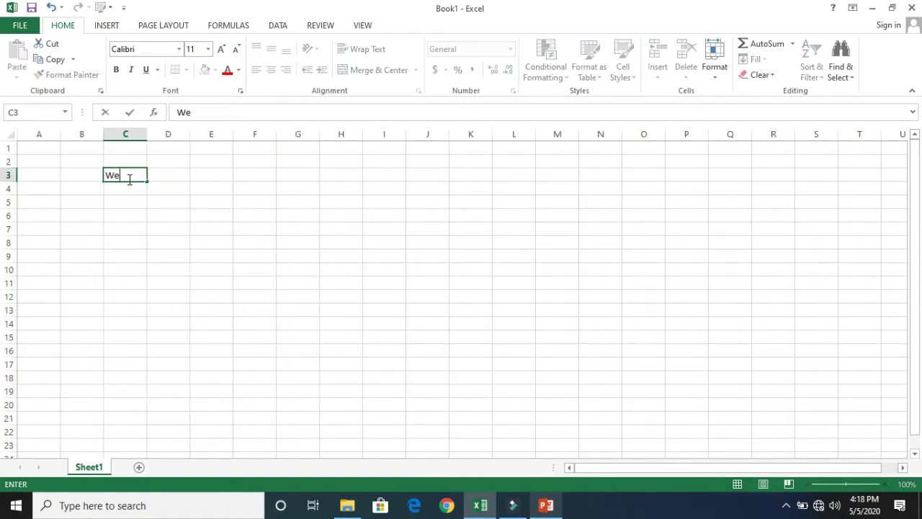
type("lcome")
left_click(128, 197)
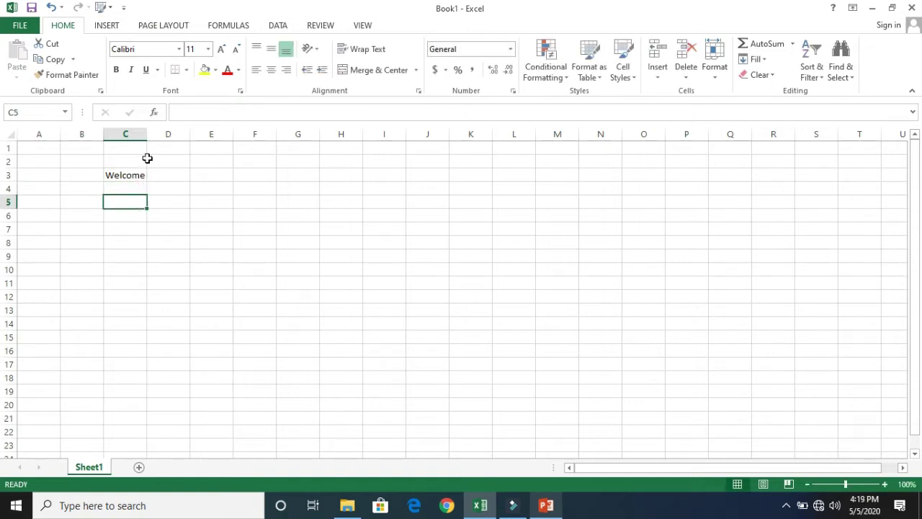
left_click_drag(147, 139, 158, 139)
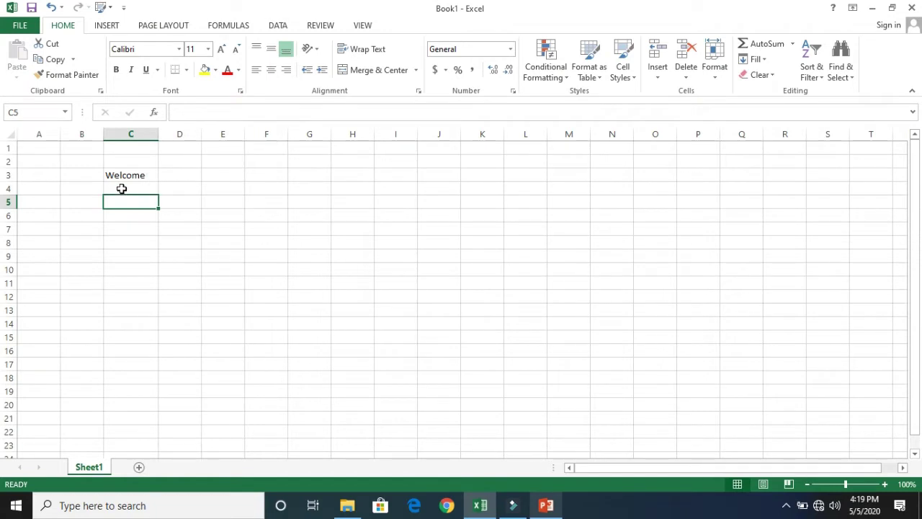
Cut "Welcome" from cell C3 and paste it into cell F8
left_click(121, 186)
left_click(114, 175)
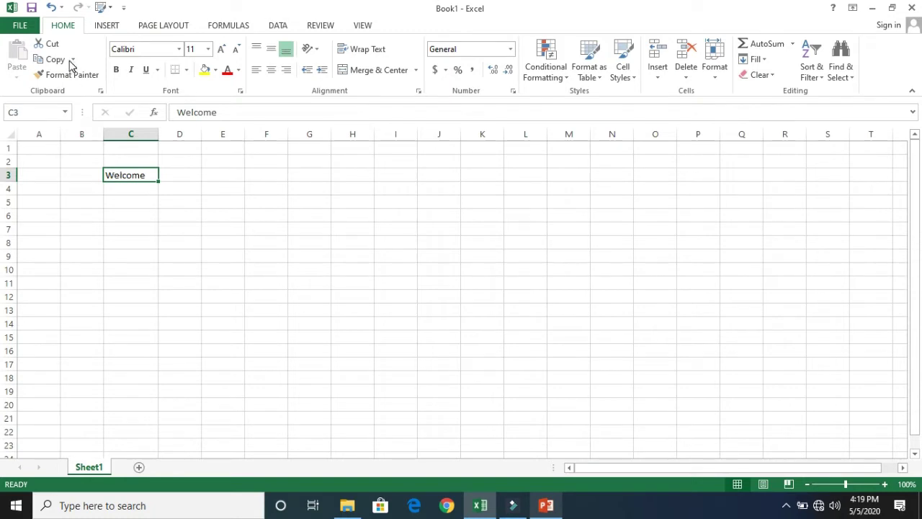
left_click(62, 25)
left_click(154, 226)
left_click(128, 177)
left_click(61, 27)
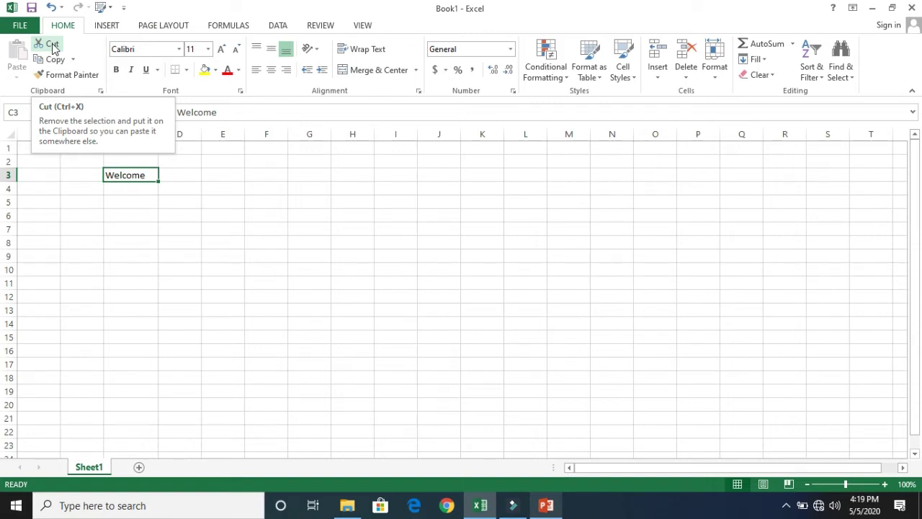
left_click(52, 45)
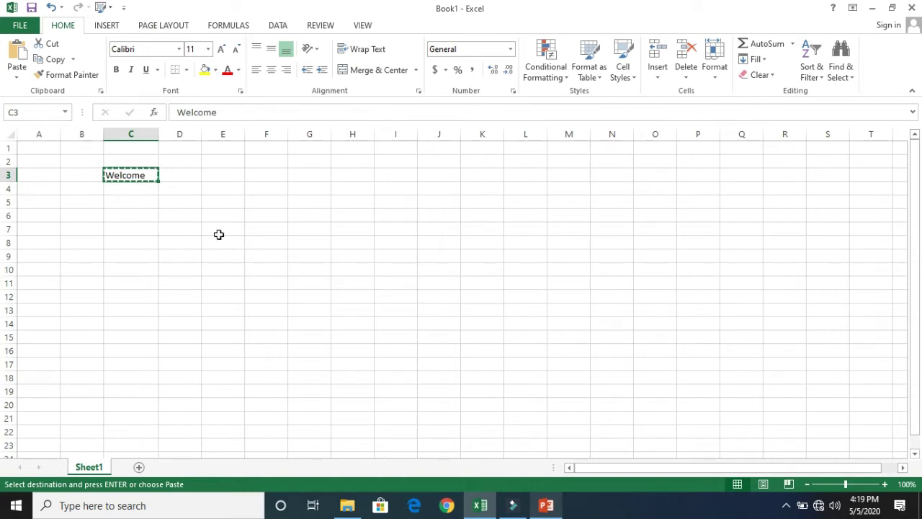
left_click(270, 245)
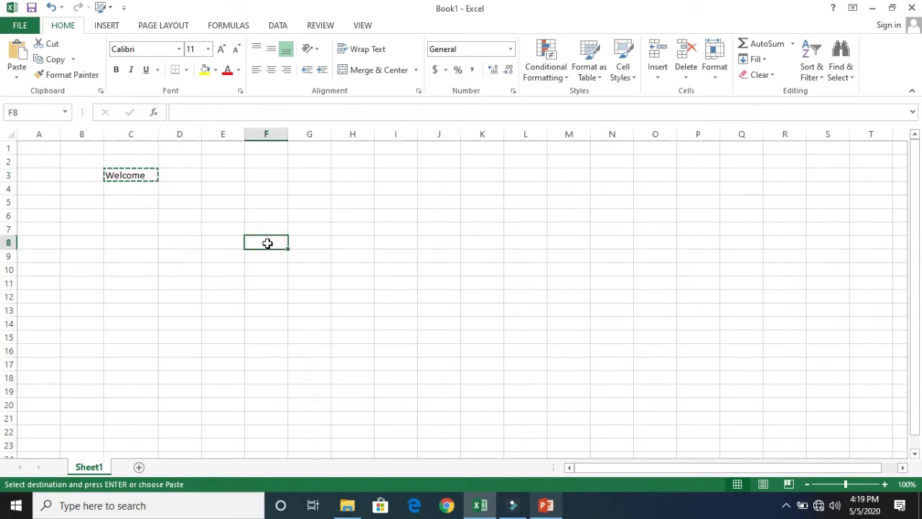
left_click(16, 54)
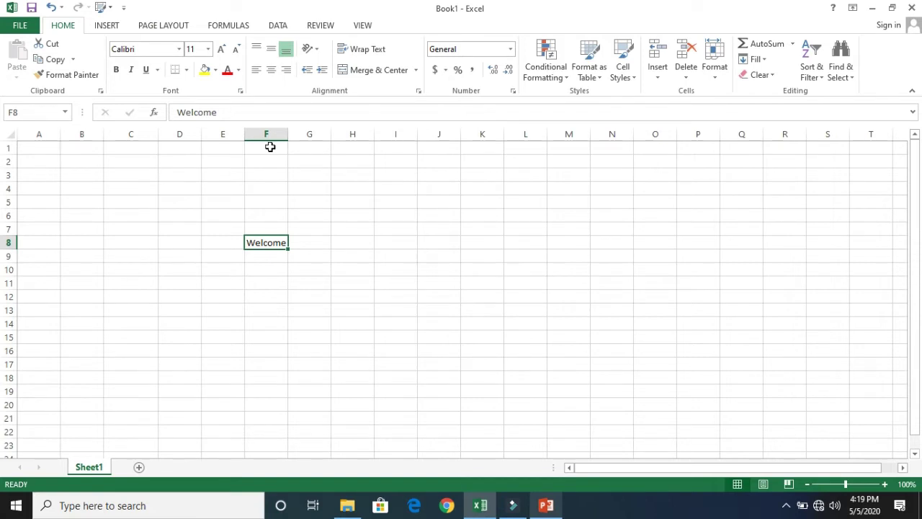
Move "Welcome" from cell F8 to cell I10 by cutting and pasting
left_click(281, 268)
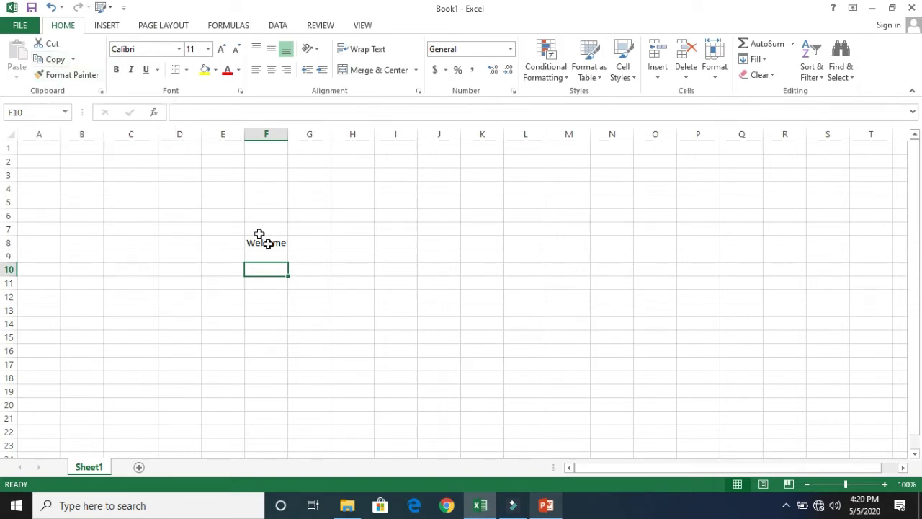
left_click(320, 281)
left_click(278, 245)
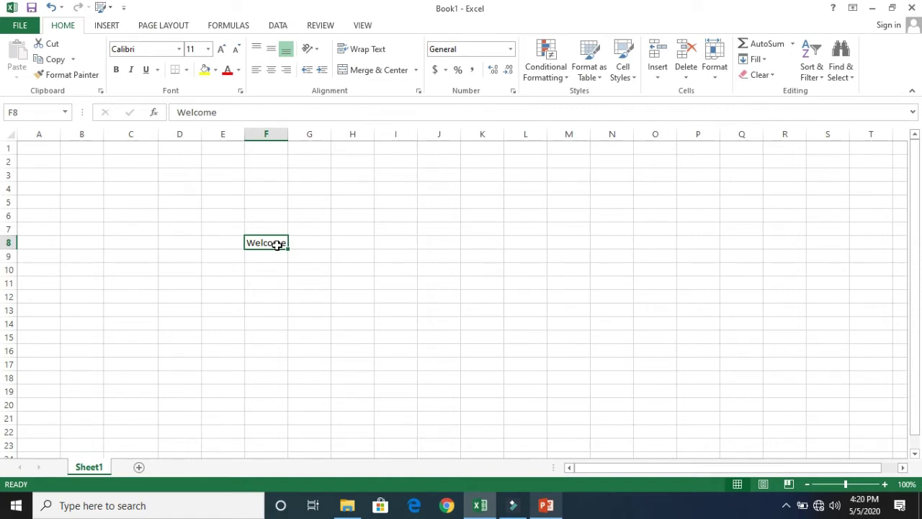
key("ctrl+c")
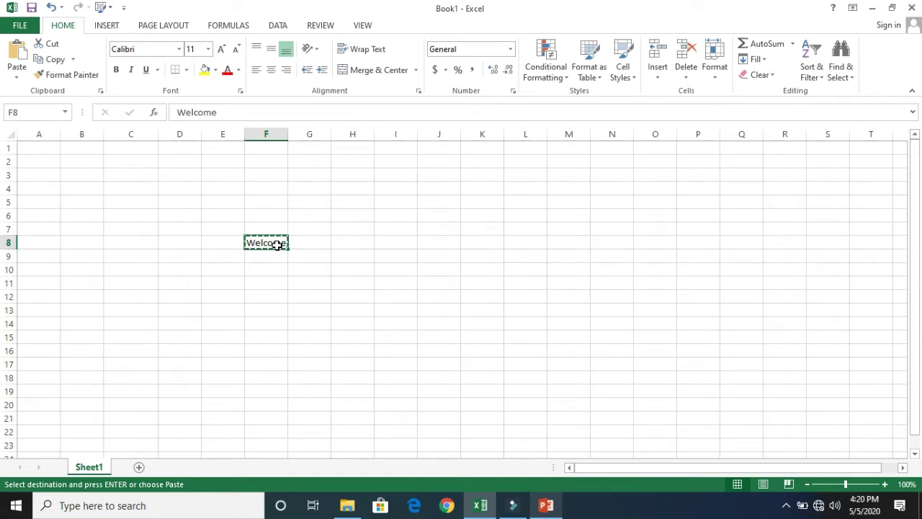
left_click(402, 271)
key("Return")
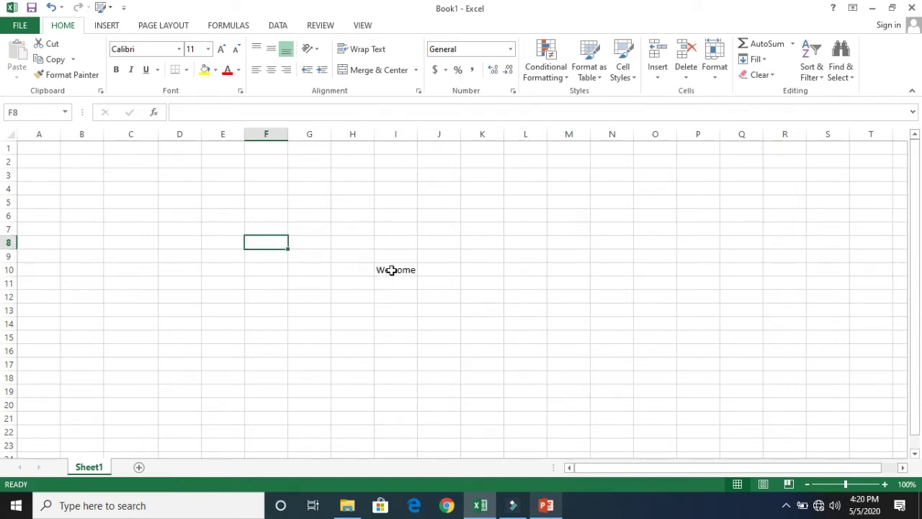
left_click(393, 271)
left_click(403, 283)
mouse_move(403, 283)
left_mouse_down()
mouse_move(458, 298)
mouse_move(533, 450)
mouse_move(480, 365)
mouse_move(410, 289)
left_mouse_up()
left_click(407, 286)
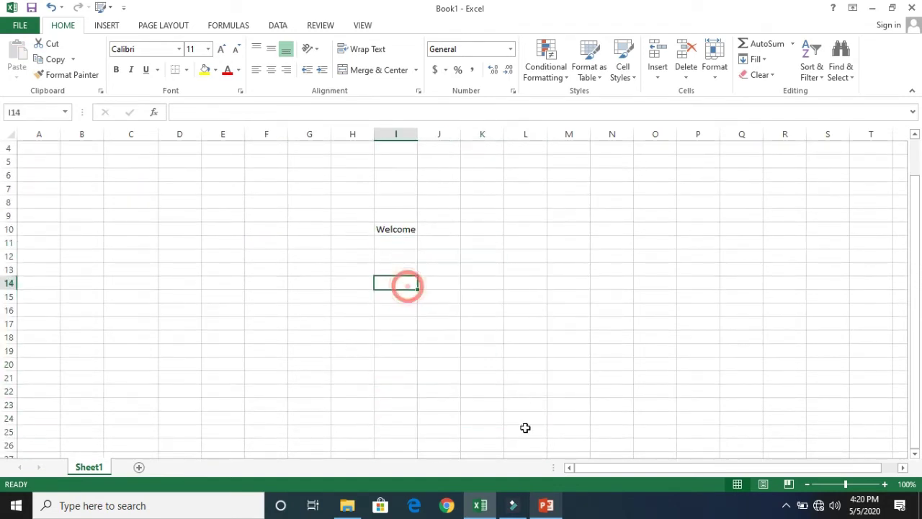
Switch to PowerPoint, review both methods on the slide about moving cell contents, and open slide 6 on inserting cells, rows and columns
left_click(560, 504)
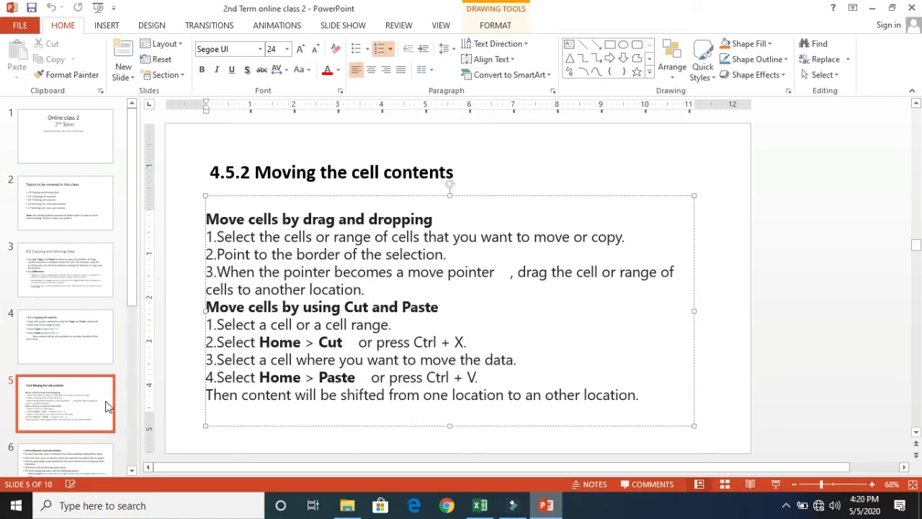
left_click_drag(433, 218, 314, 214)
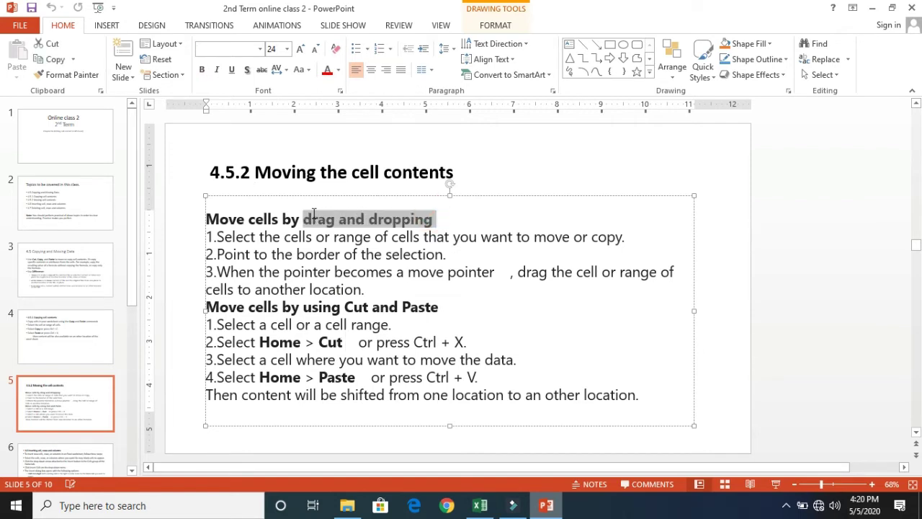
left_click(411, 288)
triple_click(432, 305)
left_click(452, 303)
left_click(451, 302)
left_click(77, 458)
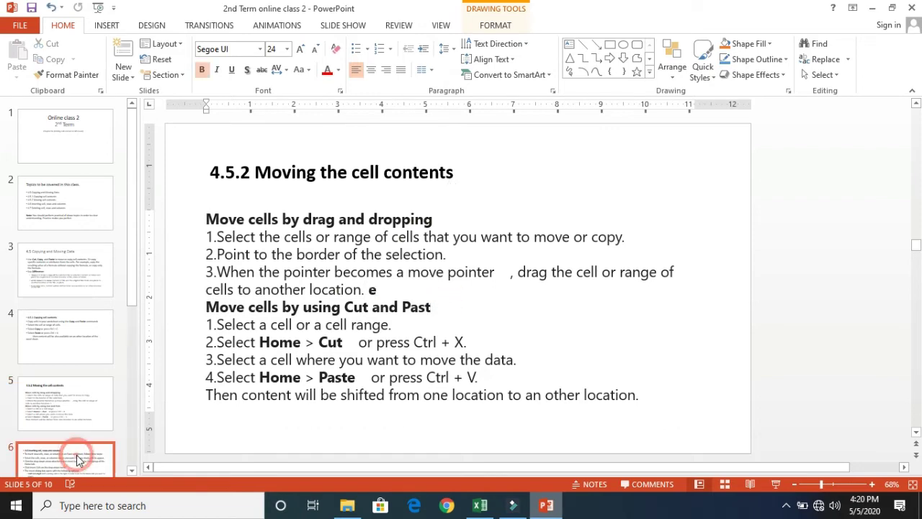
left_click(108, 332)
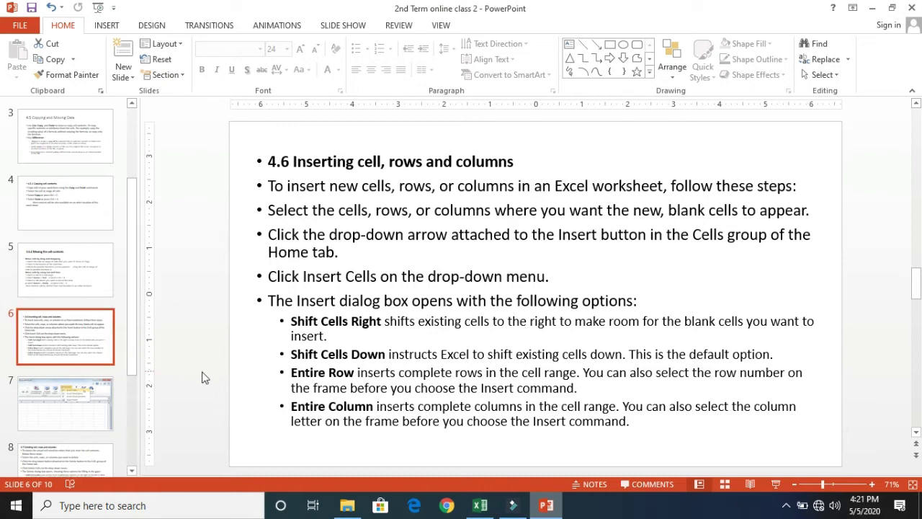
Switch to the Excel workbook and clear "Welcome" from cell I10
left_click(549, 507)
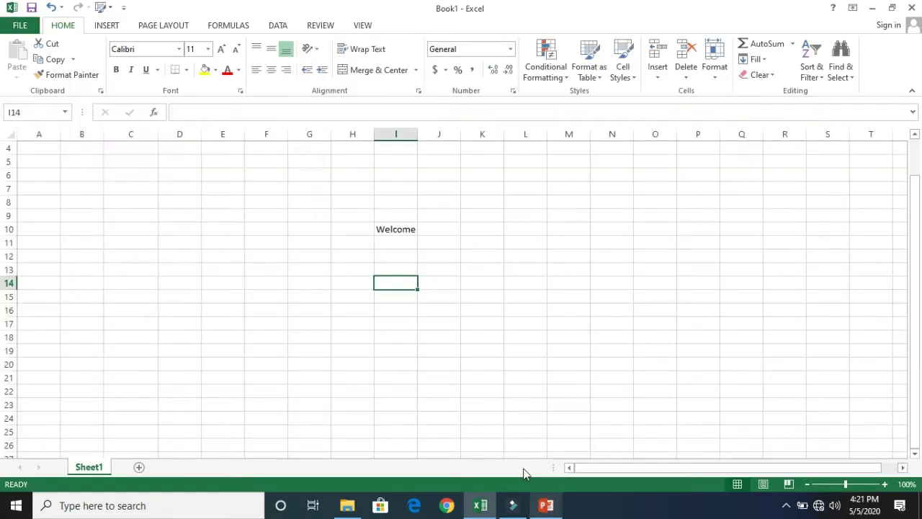
left_click_drag(315, 204, 336, 215)
left_click_drag(420, 272, 428, 282)
Apply All Borders to the range A1:C4
left_click_drag(40, 148, 128, 191)
left_click(186, 70)
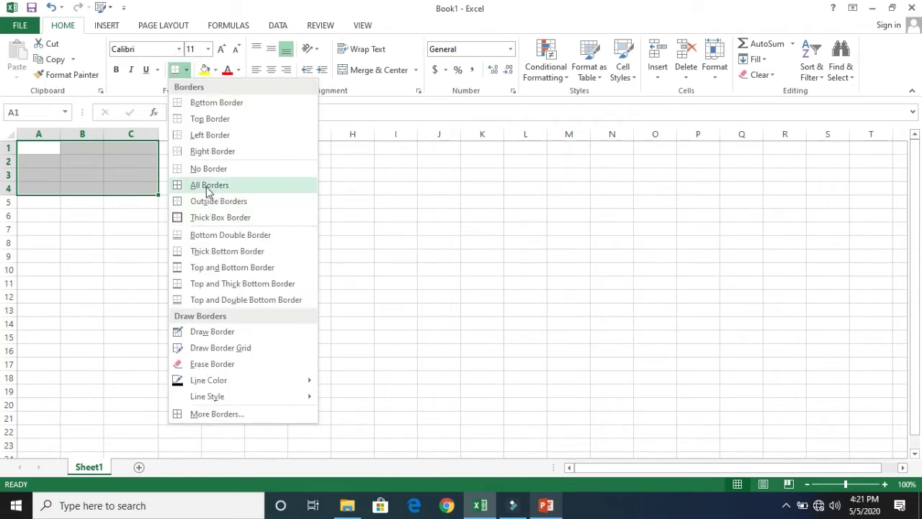
left_click(209, 184)
Enter the table headings "S.No", "Name" and "Marks" in cells A1 to C1
left_click(38, 148)
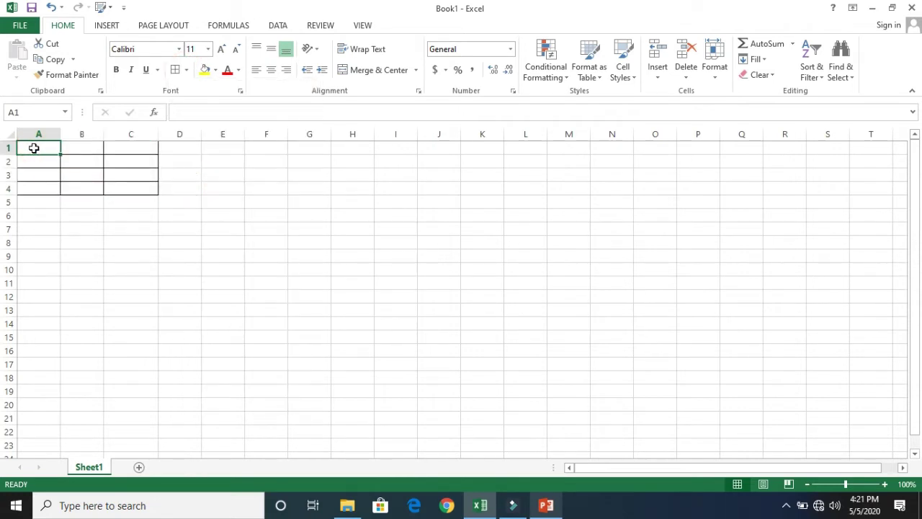
type("S.No")
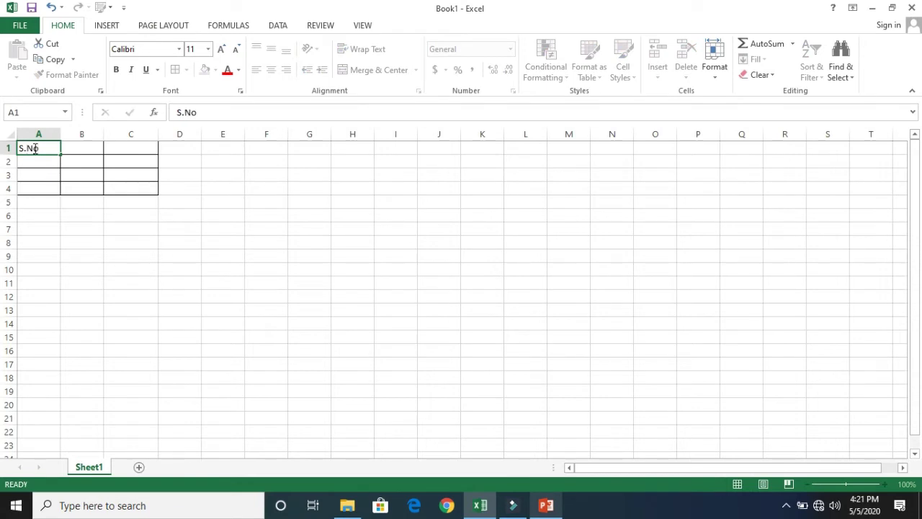
key("Tab")
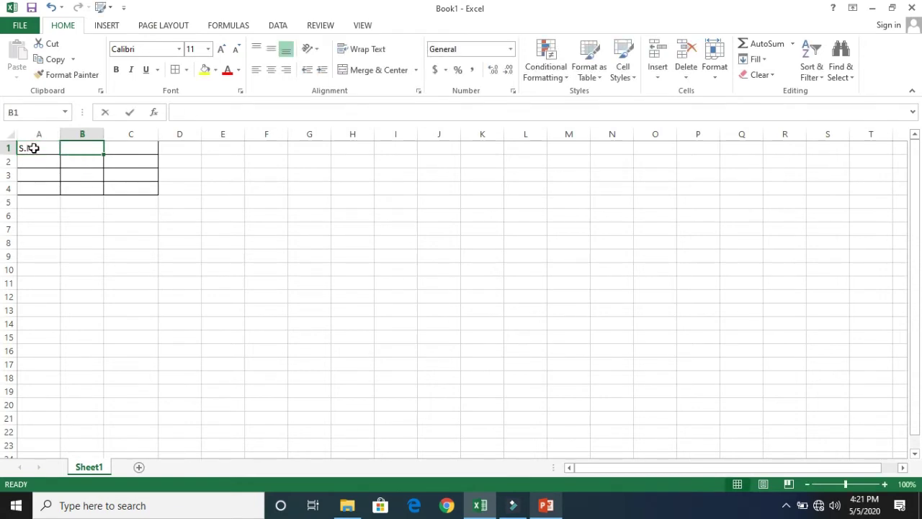
type("Name")
key("Tab")
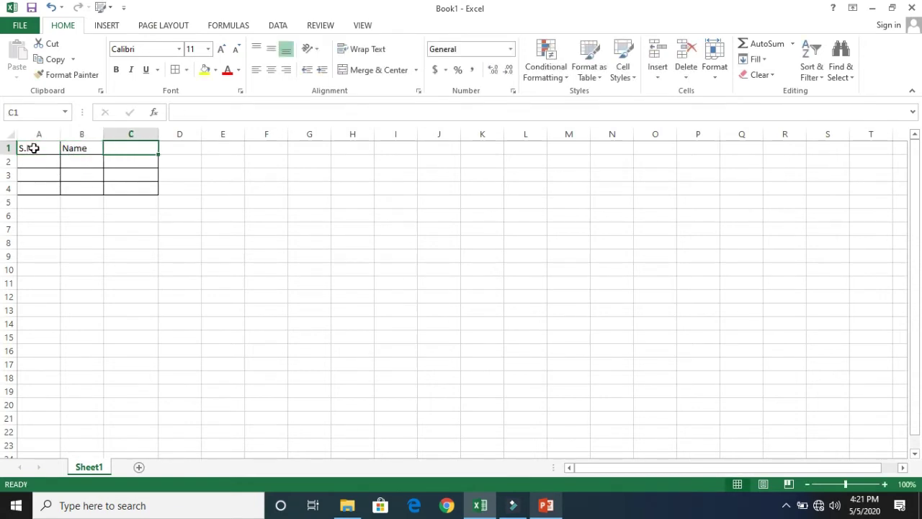
type("Marks")
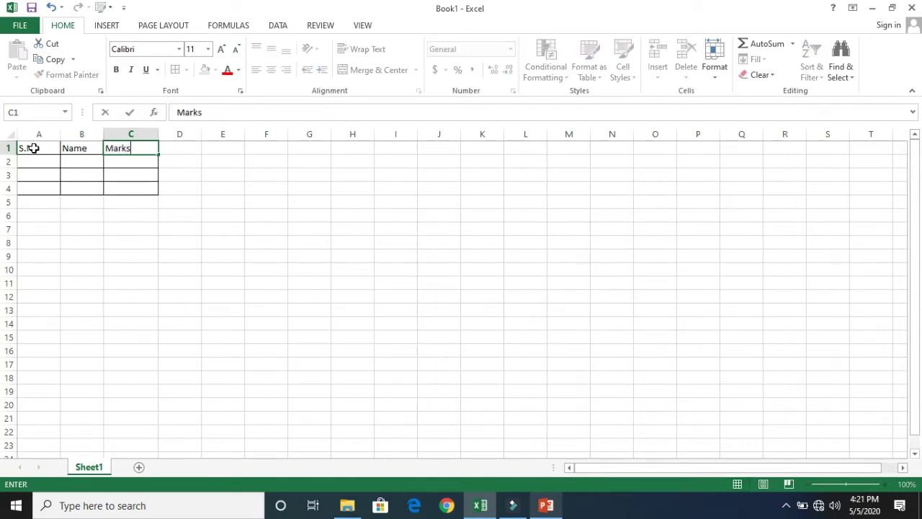
left_click(75, 229)
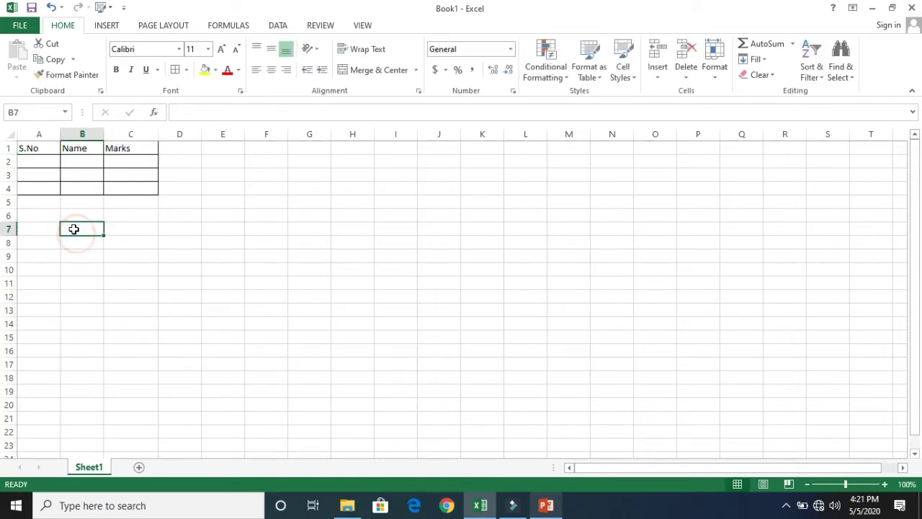
Enter the serial numbers 1, 2 and 3 in cells A2 to A4
left_click(35, 164)
type("1")
key("Return")
type("2")
key("Return")
type("3")
key("Return")
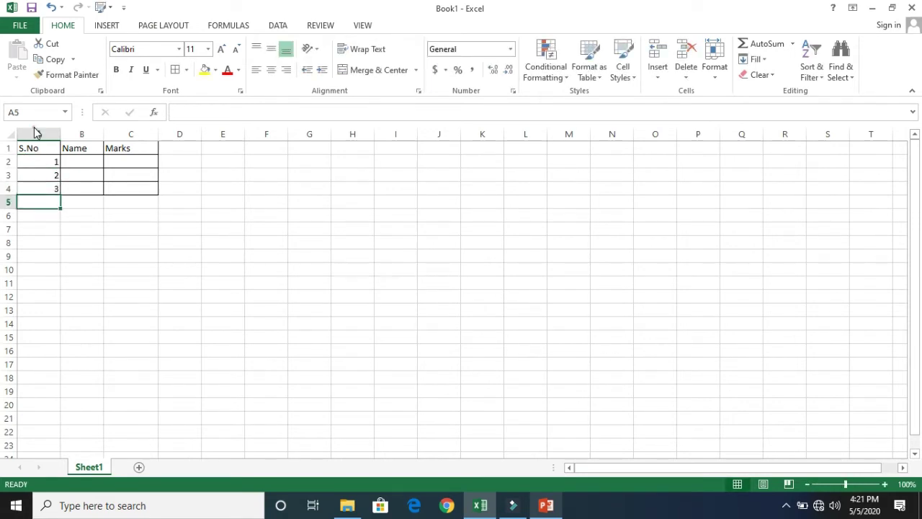
Centre and bold column A, and remove the bold from the serial numbers in A2:A4
left_click(36, 132)
left_click(270, 74)
left_click(117, 70)
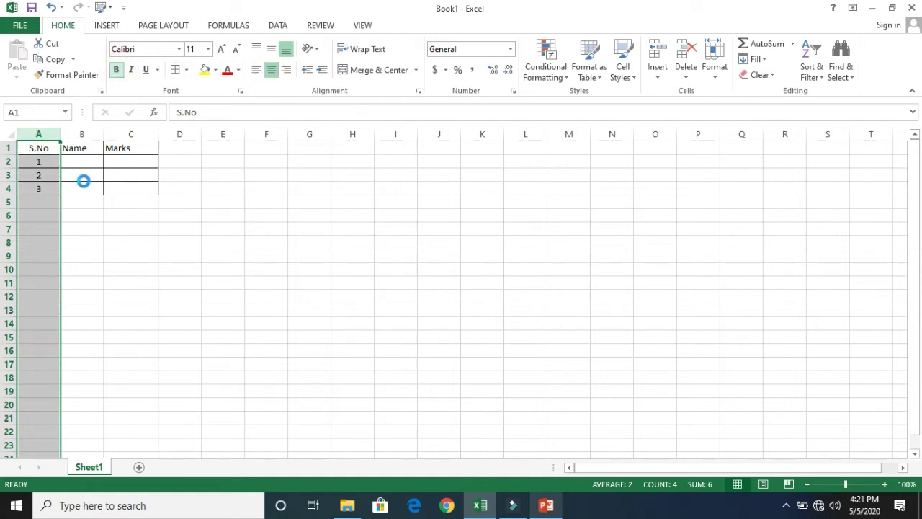
left_click(82, 180)
left_click_drag(36, 163, 39, 189)
left_click(116, 70)
Format the headings in A1:C1 as bold and underlined with a yellow fill and red font
left_click_drag(41, 148, 130, 154)
left_click_drag(45, 147, 114, 147)
left_click(115, 70)
left_click(116, 70)
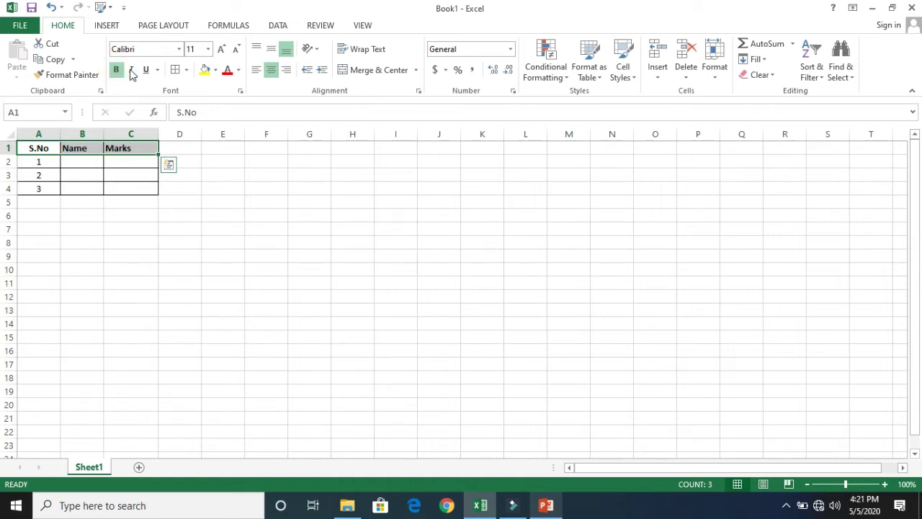
left_click(144, 69)
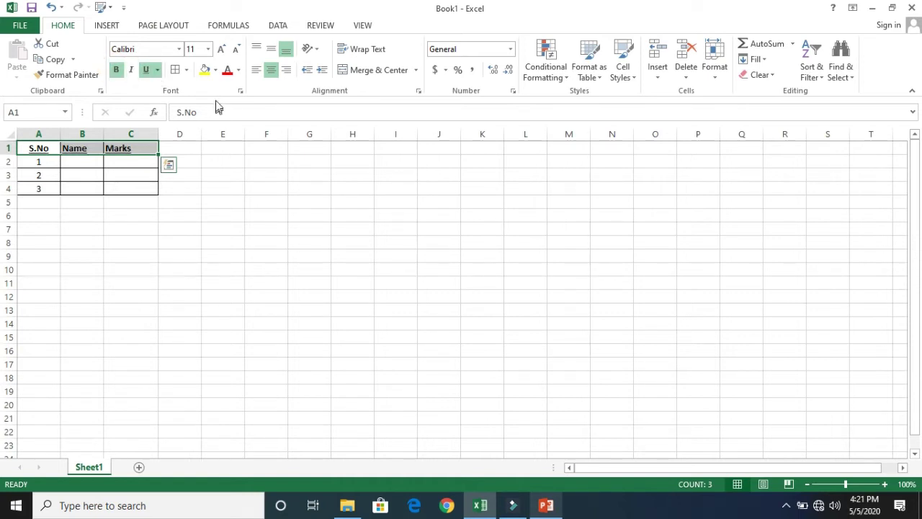
left_click(205, 72)
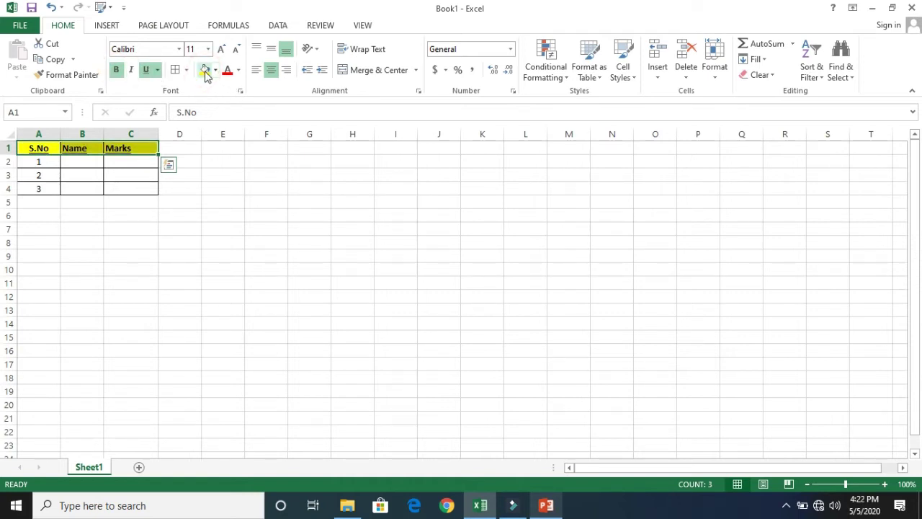
left_click(226, 72)
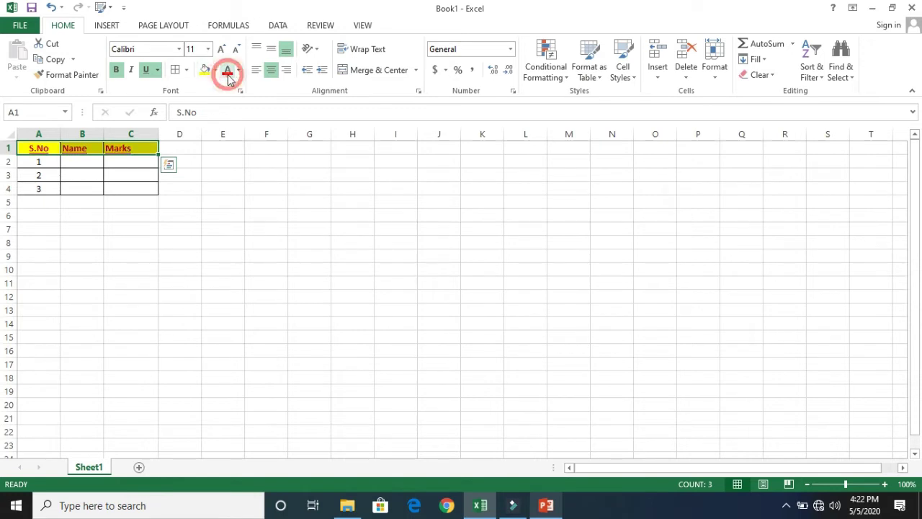
left_click(60, 238)
Enter the first student's name in B2 and widen the Name column
left_click_drag(39, 161, 119, 189)
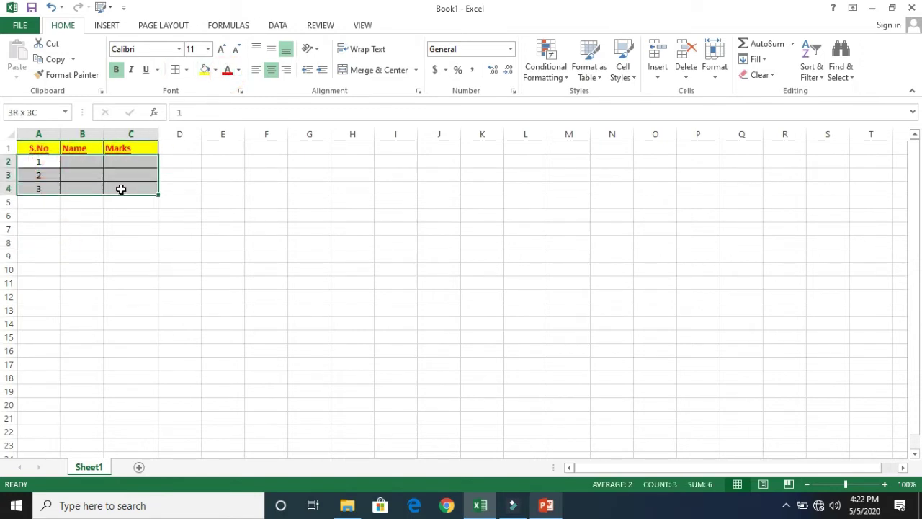
left_click(84, 166)
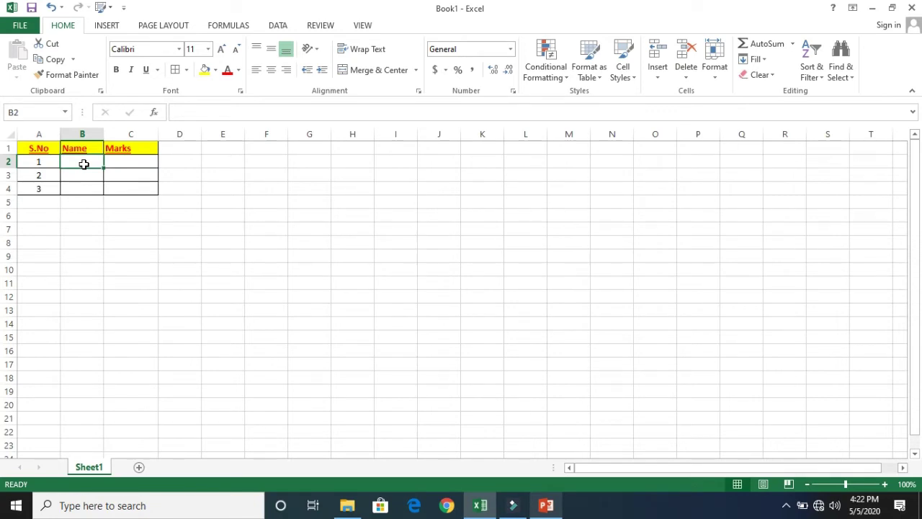
type("javeed")
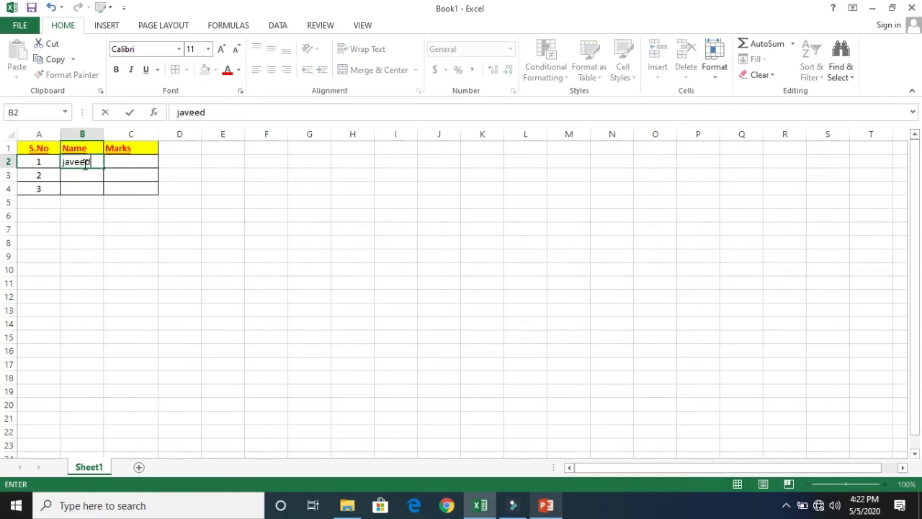
left_click(84, 175)
left_click_drag(105, 131, 119, 130)
left_click_drag(135, 137, 141, 138)
left_click(97, 175)
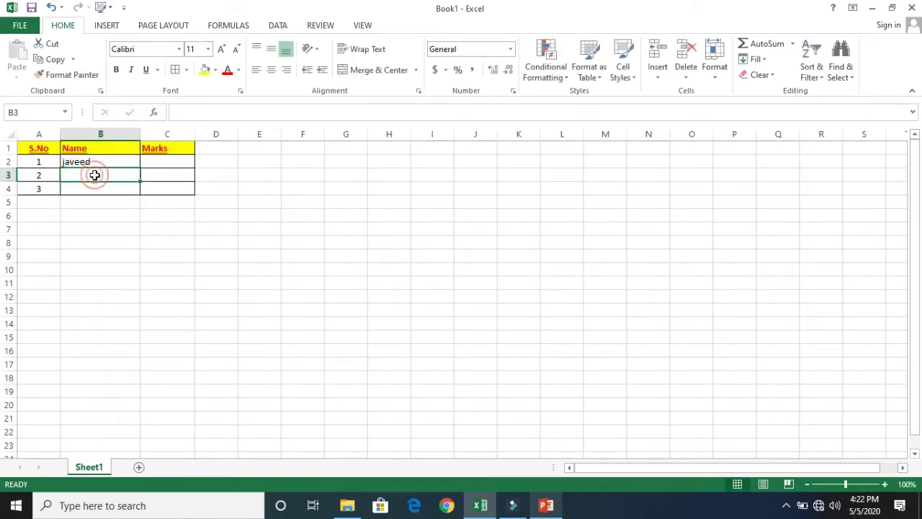
Enter the second and third students' names in cells B3 and B4
type("Kareem")
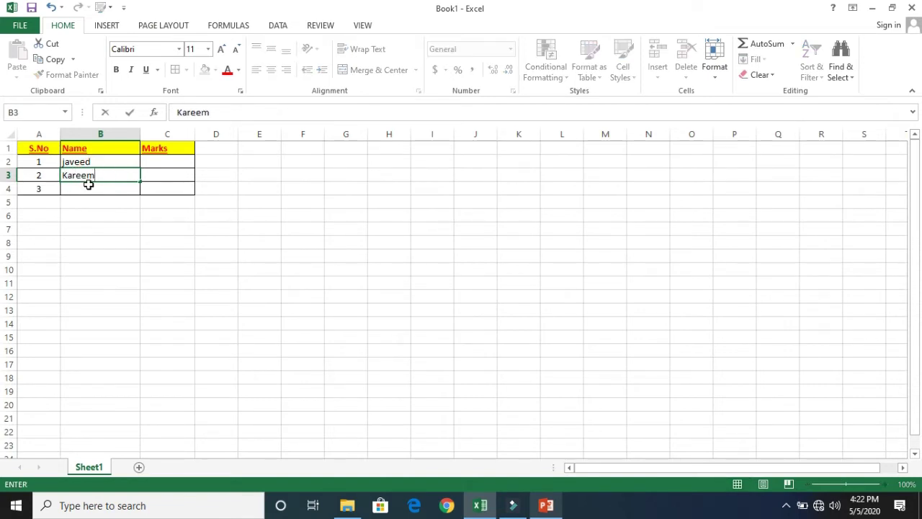
left_click(88, 185)
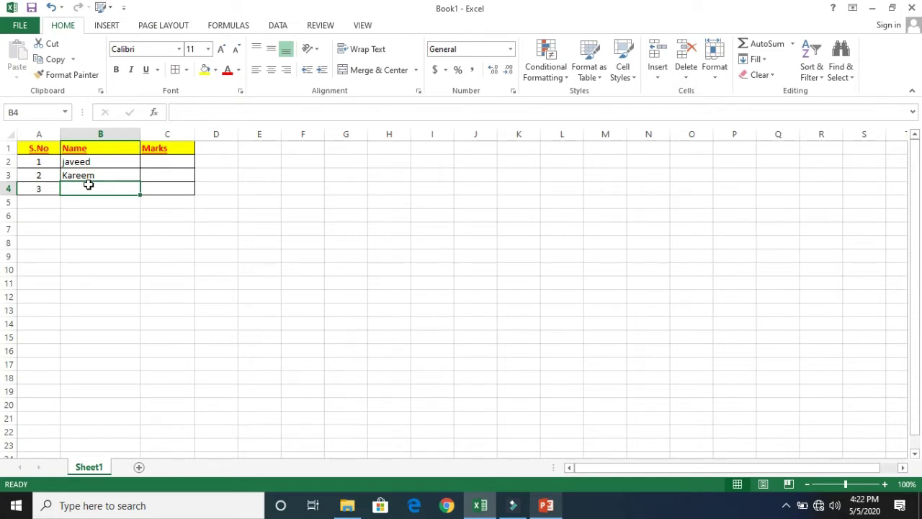
type("Zah")
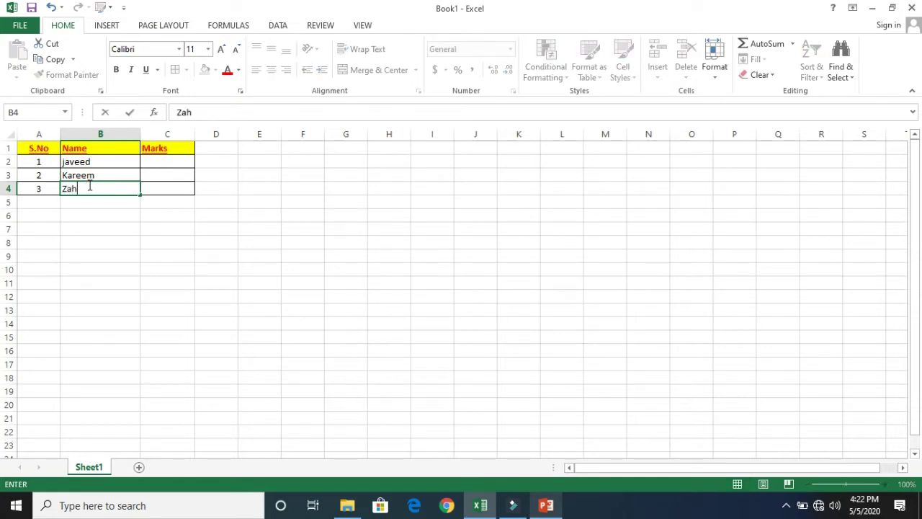
type("eer")
left_click(98, 210)
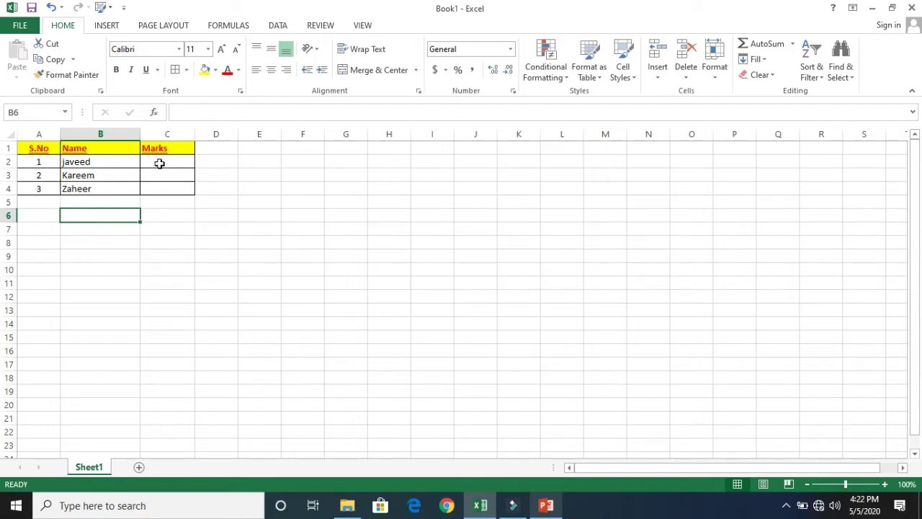
Capitalise the first letter of the student's name in B2
double_click(69, 162)
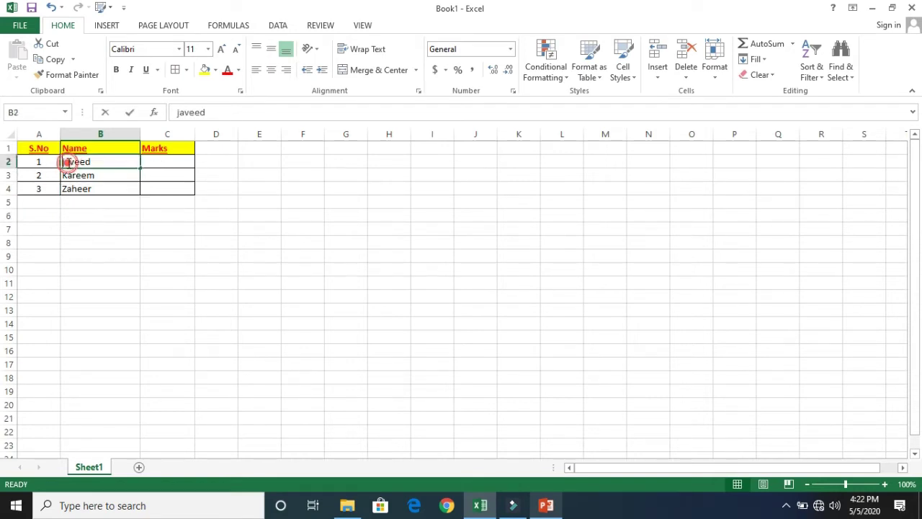
key("BackSpace")
type("J")
left_click(170, 160)
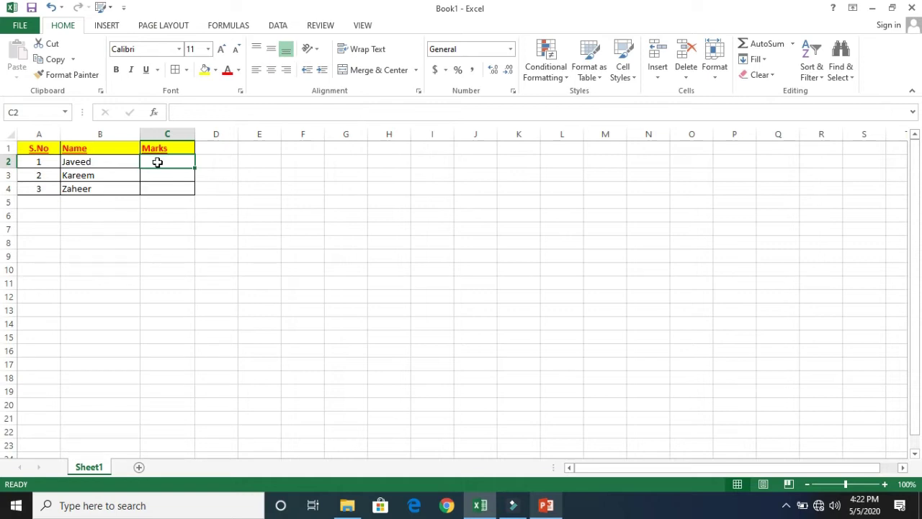
Enter the marks 17, 15 and 14 in cells C2 to C4
left_click(157, 162)
type("17")
key("Return")
type("15")
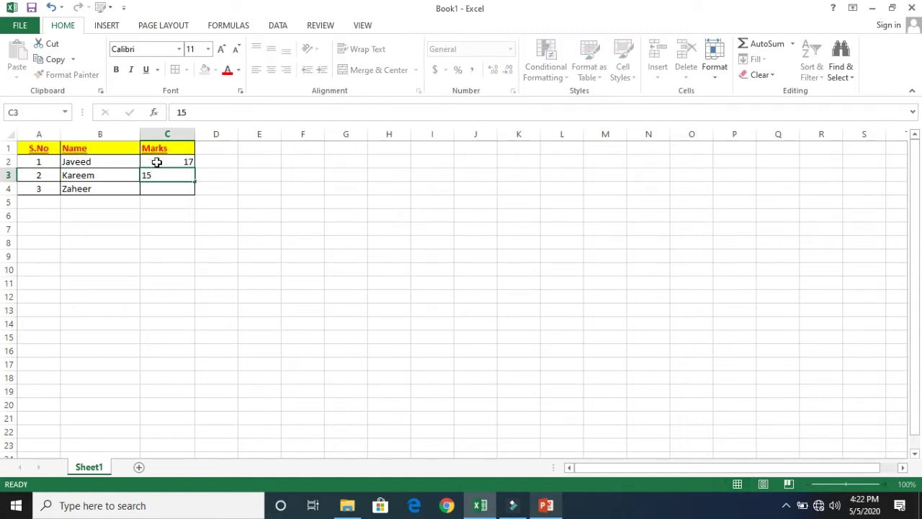
key("Return")
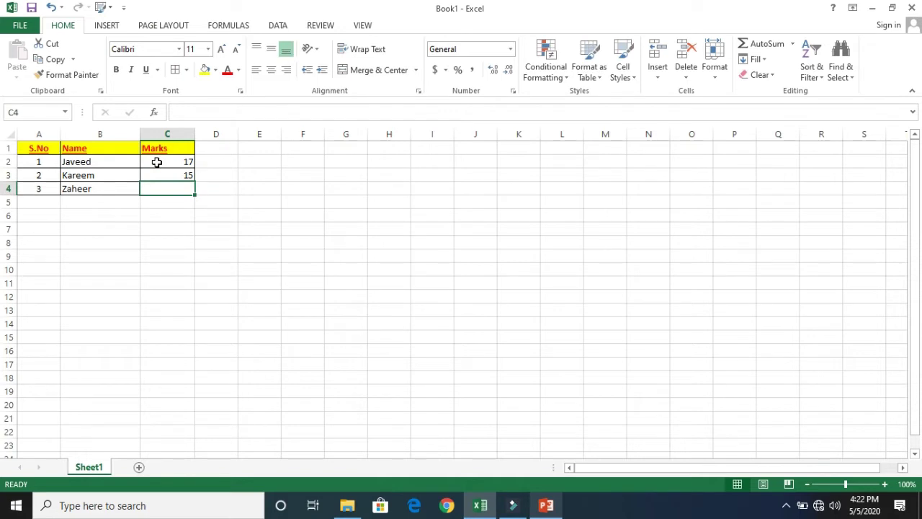
type("14")
key("Return")
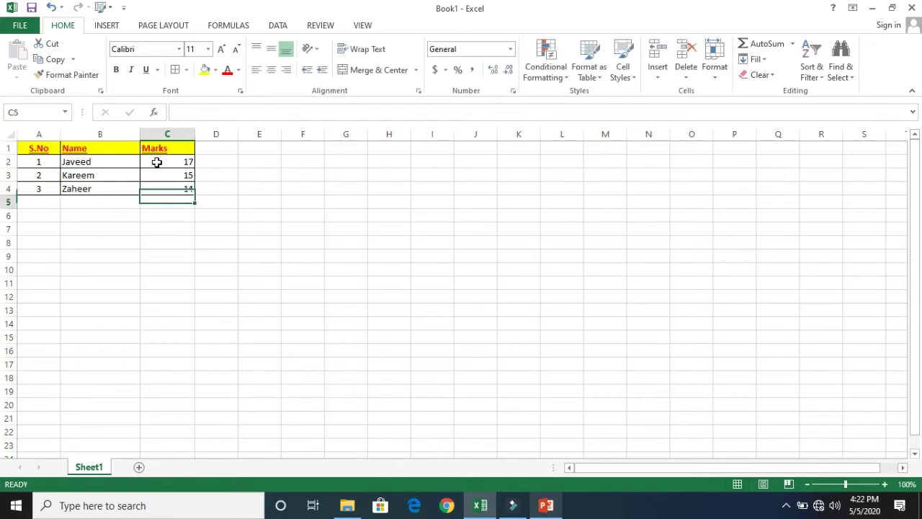
left_click(172, 231)
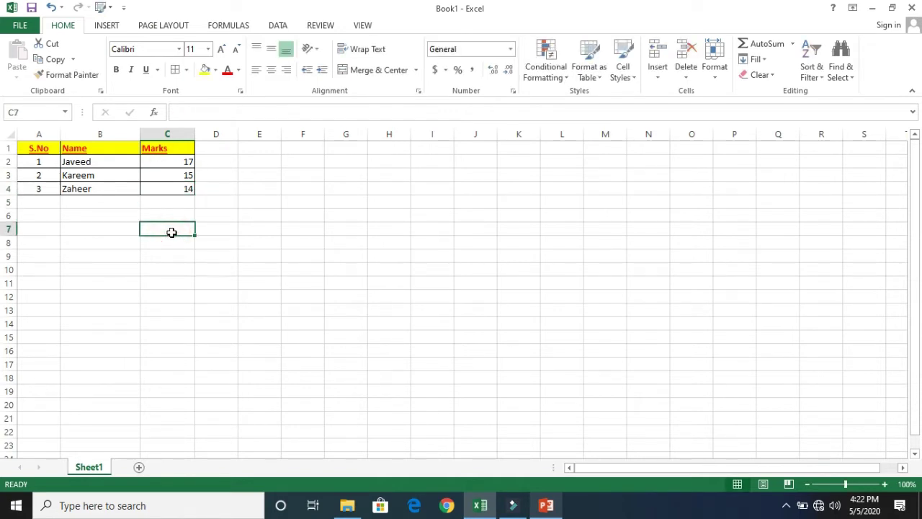
Centre the contents of column C and narrow column B closer to the width of the names
left_click(165, 134)
left_click(271, 72)
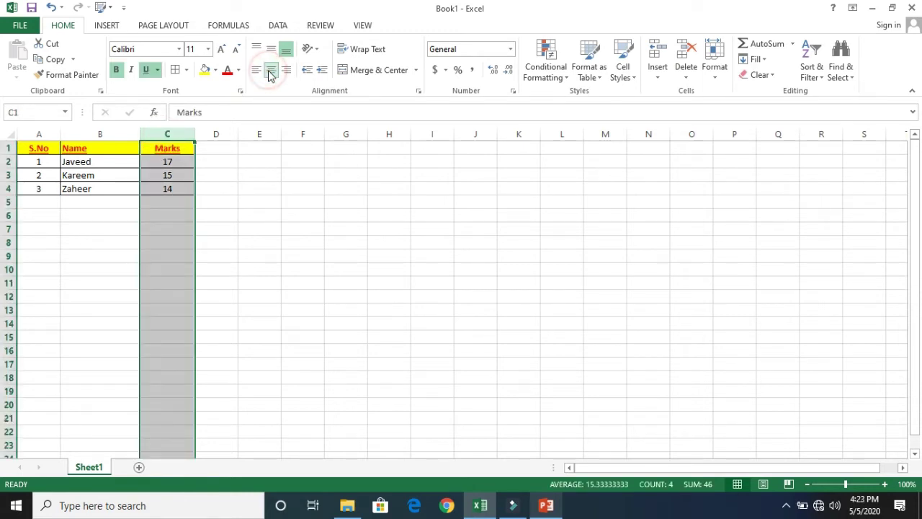
left_click(221, 244)
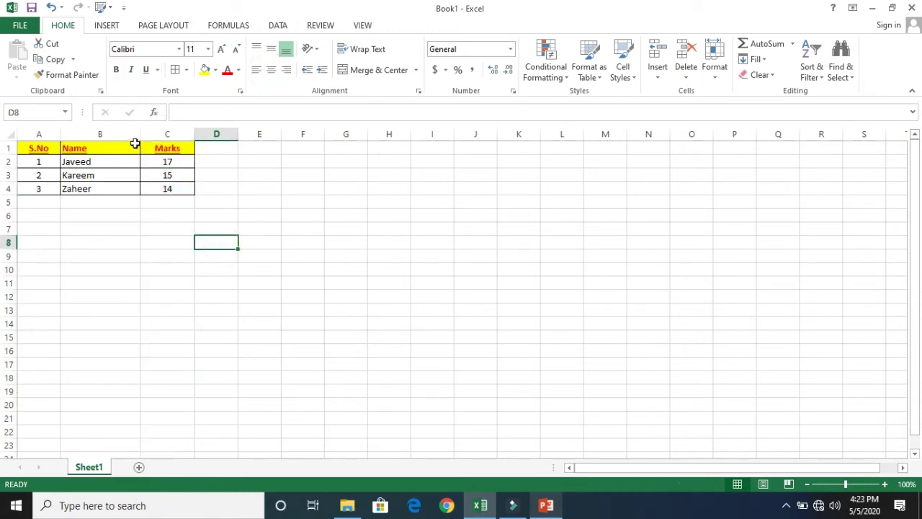
left_click_drag(138, 134, 111, 134)
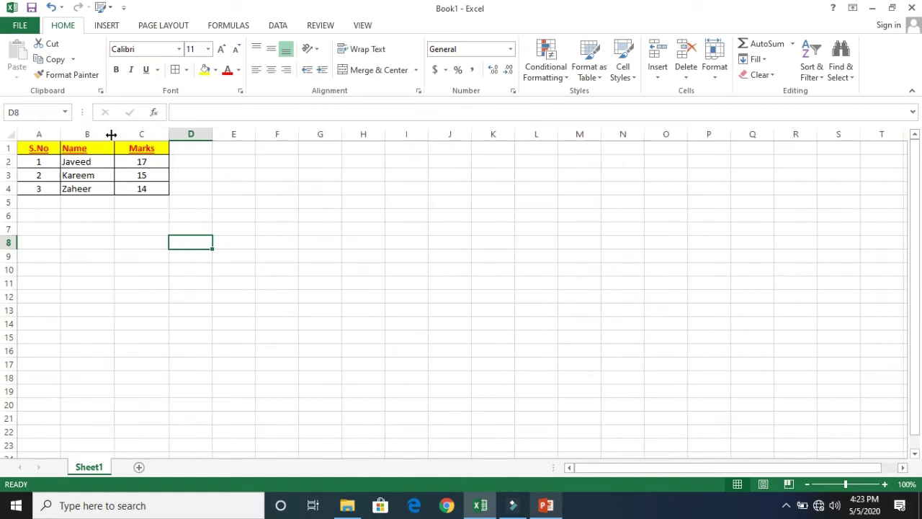
left_click(93, 228)
left_click(206, 243)
left_click(43, 174)
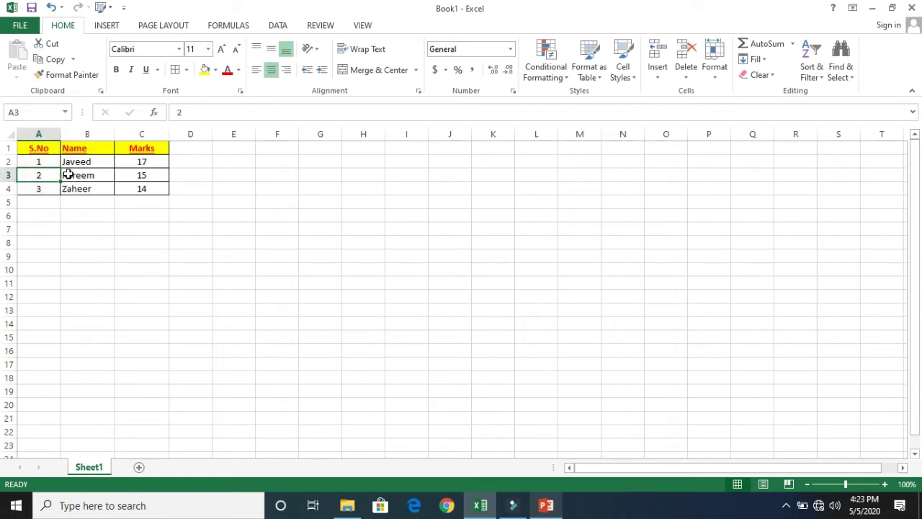
left_click(67, 175)
left_click(53, 188)
left_click(78, 215)
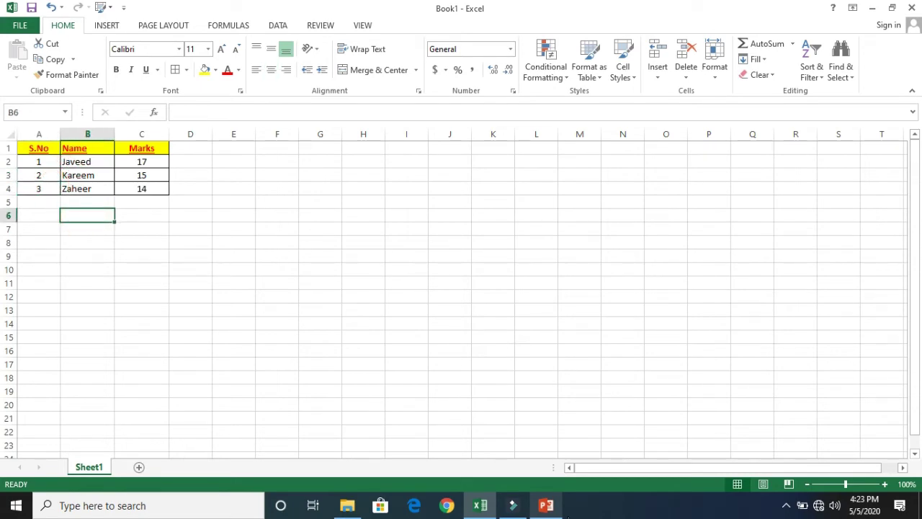
Check the PowerPoint slide on inserting cells, rows and columns, and return to the Excel workbook
left_click(546, 505)
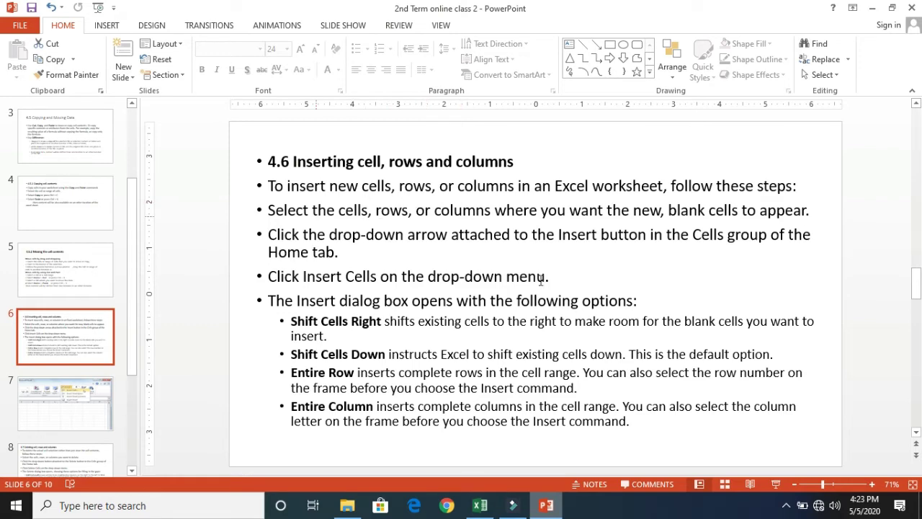
left_click(555, 497)
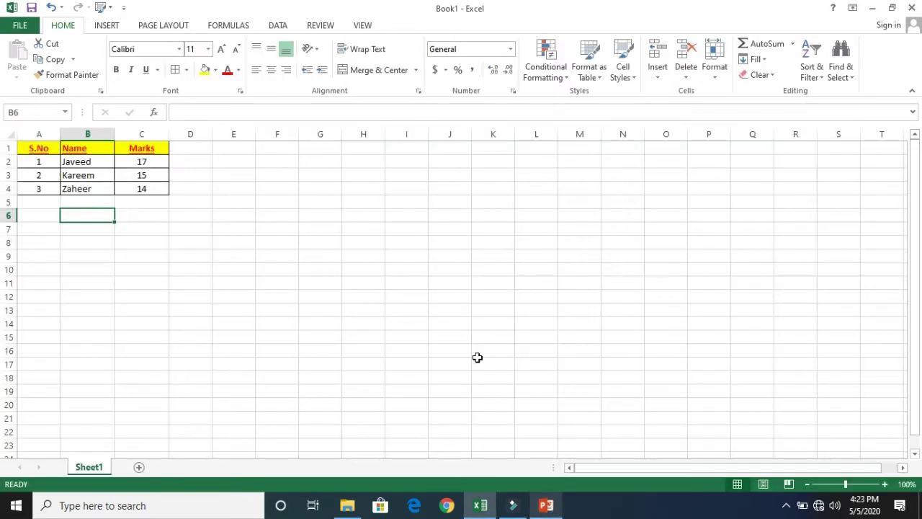
Insert a blank cell at A3, shifting the existing cells in the column down
left_click(196, 256)
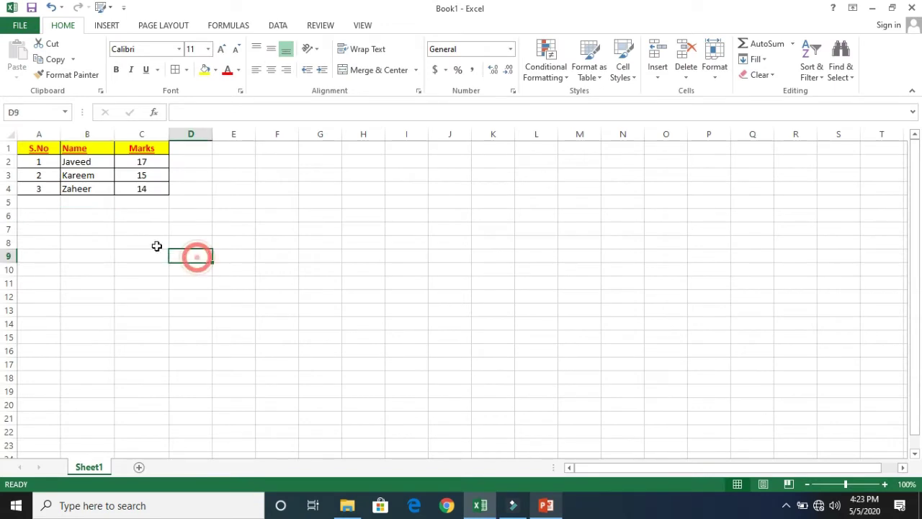
left_click(50, 187)
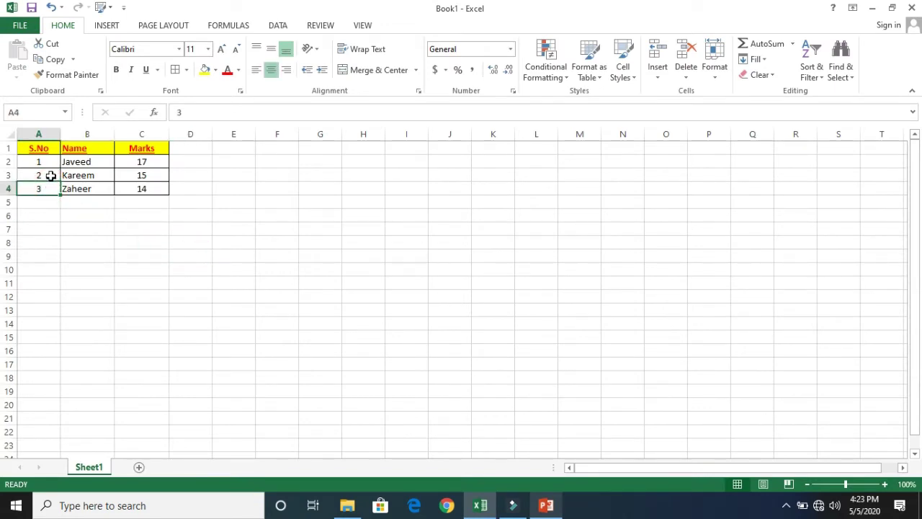
left_click(50, 175)
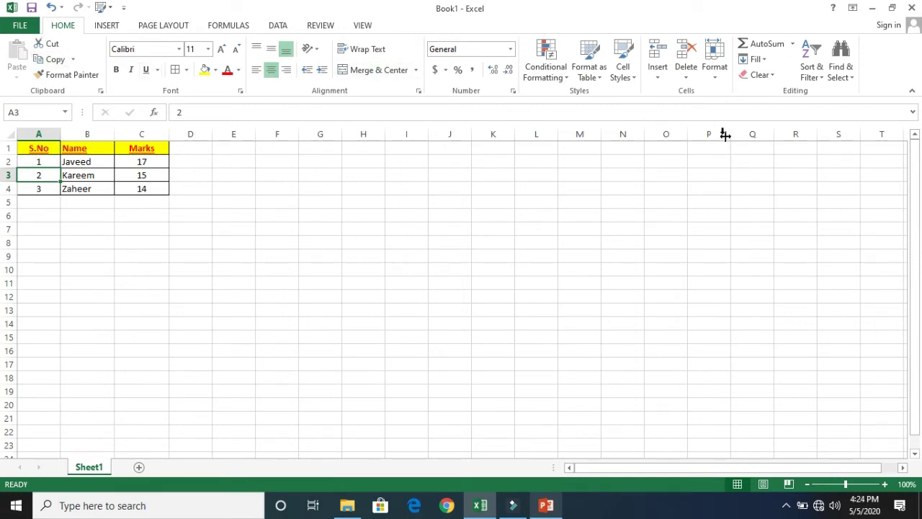
left_click(664, 84)
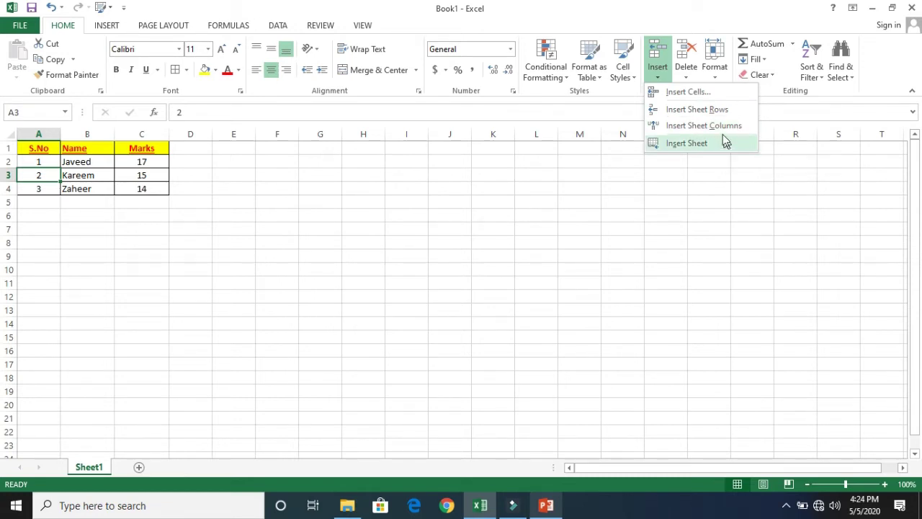
left_click(698, 97)
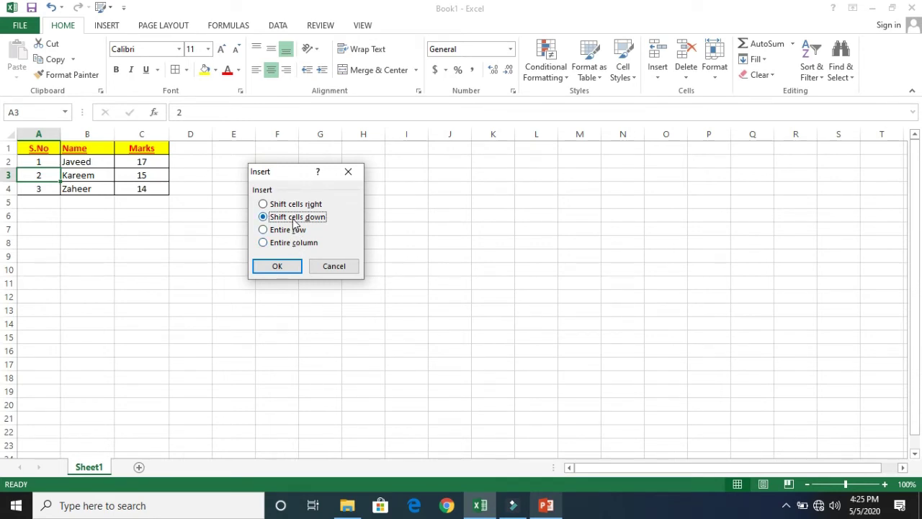
left_click(288, 265)
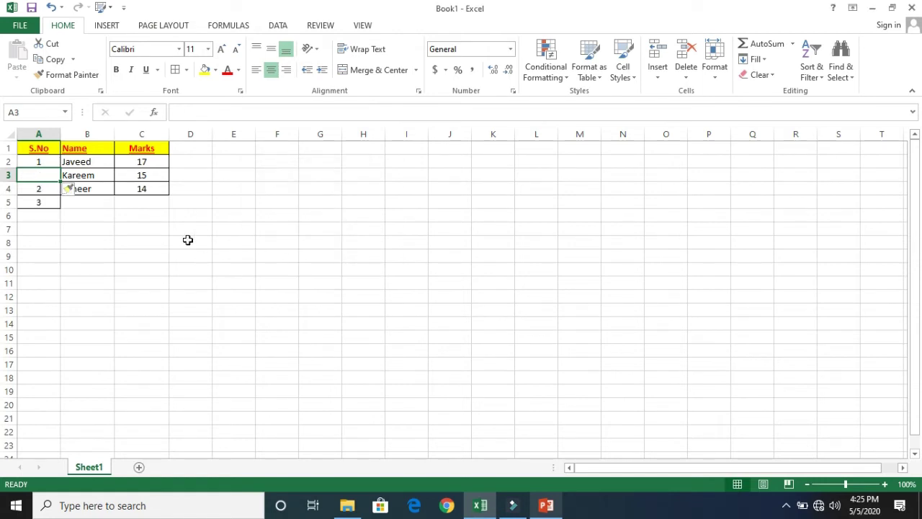
Undo the cell insertion at A3
left_click(41, 177)
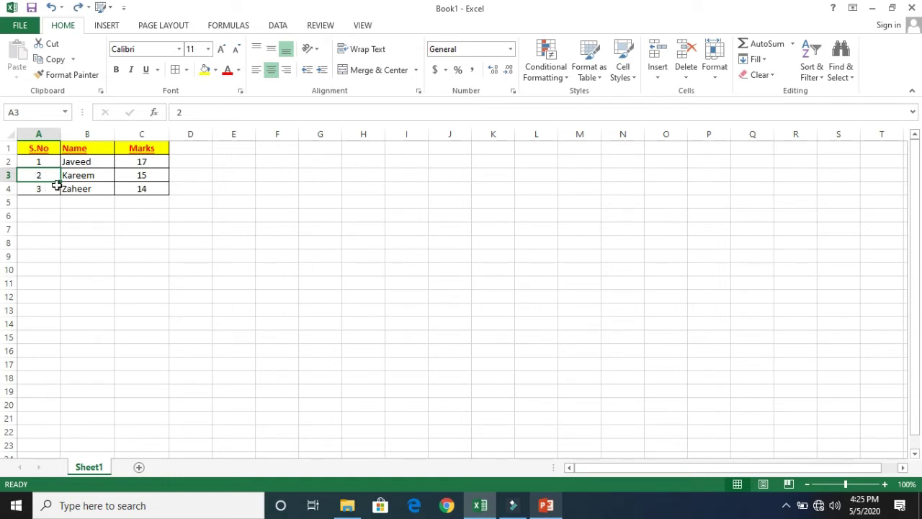
left_click(45, 175)
left_click(52, 28)
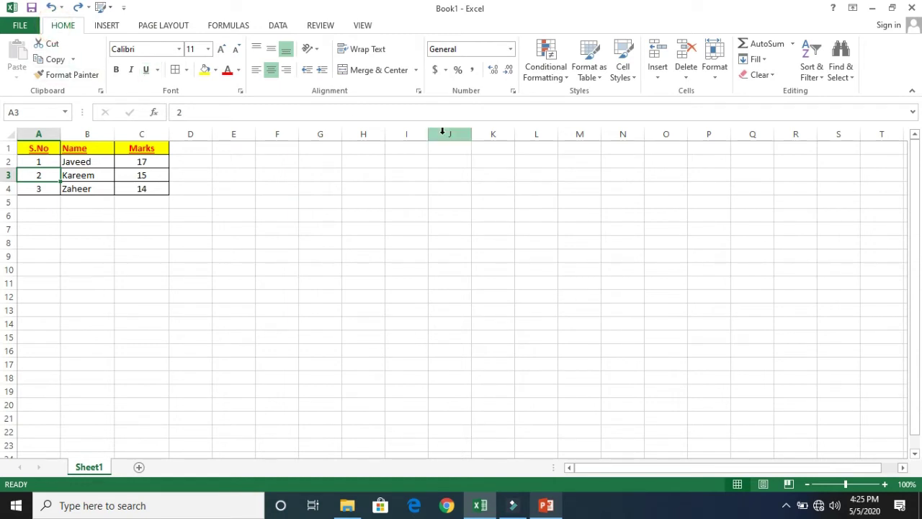
Insert a blank cell at A3, shifting the existing cells in the row to the right
left_click(658, 78)
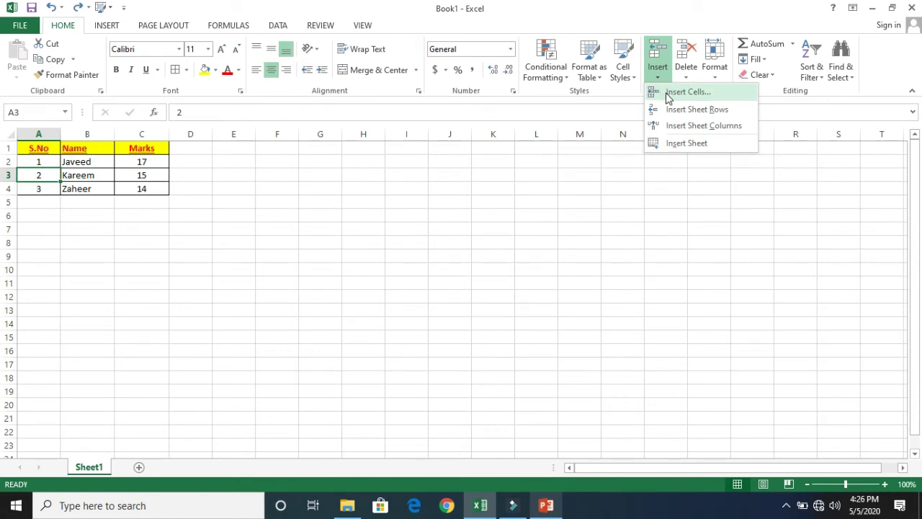
left_click(669, 93)
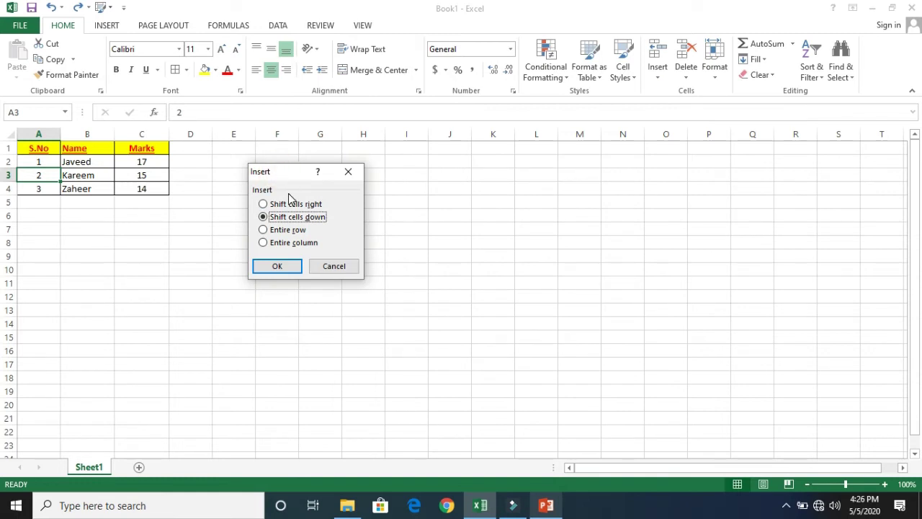
left_click(283, 207)
left_click(285, 218)
left_click(279, 204)
left_click(281, 215)
left_click(281, 204)
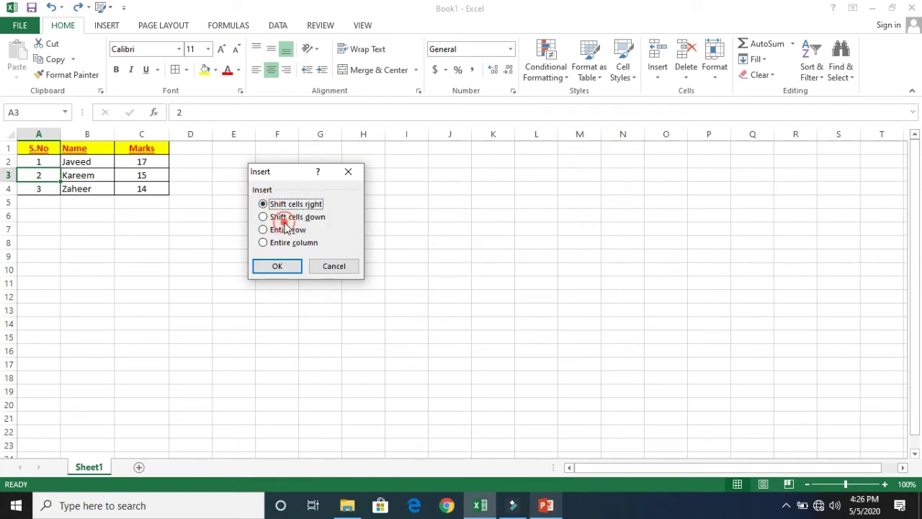
left_click(284, 219)
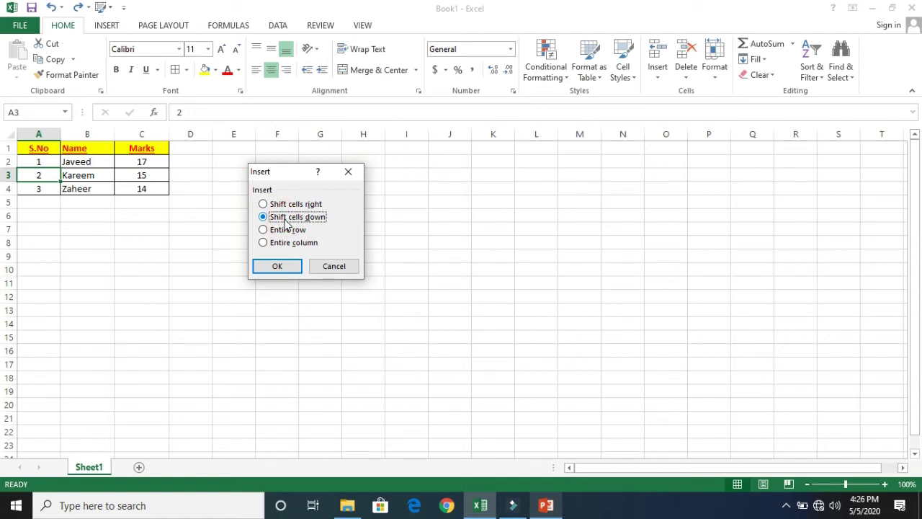
left_click(285, 229)
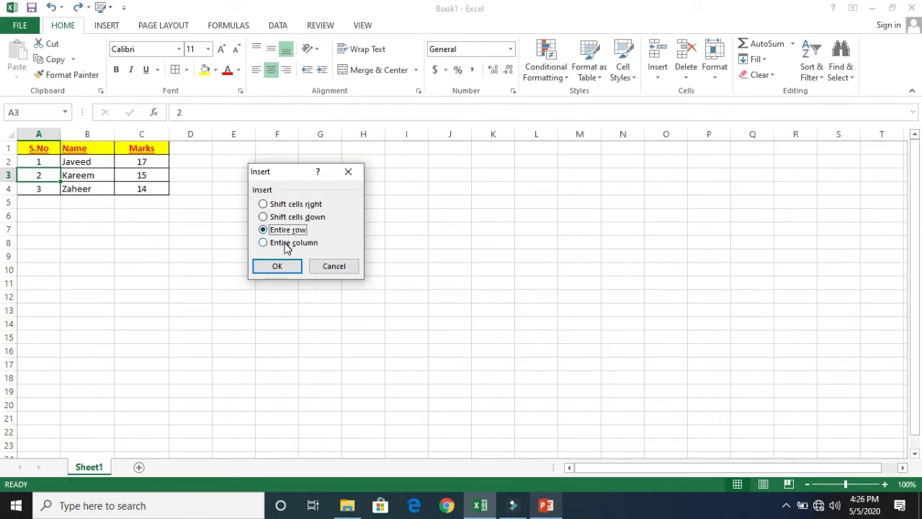
left_click(283, 244)
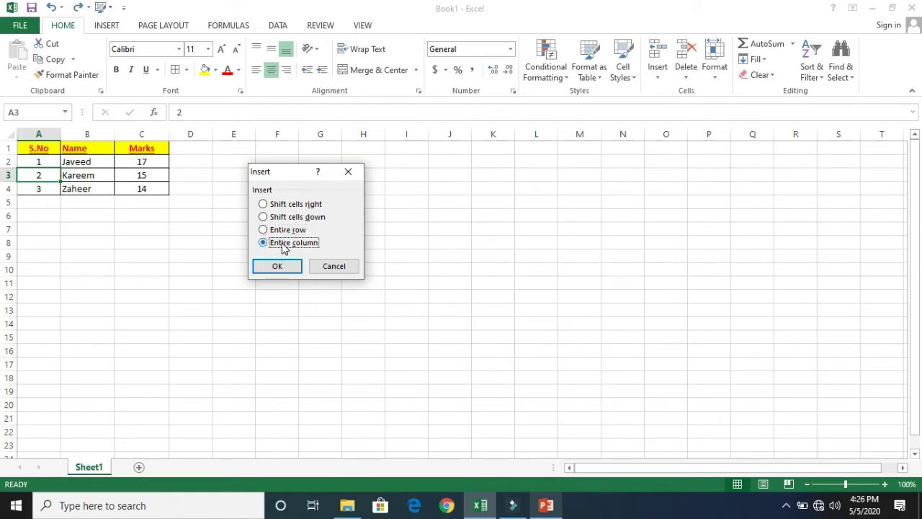
left_click(277, 206)
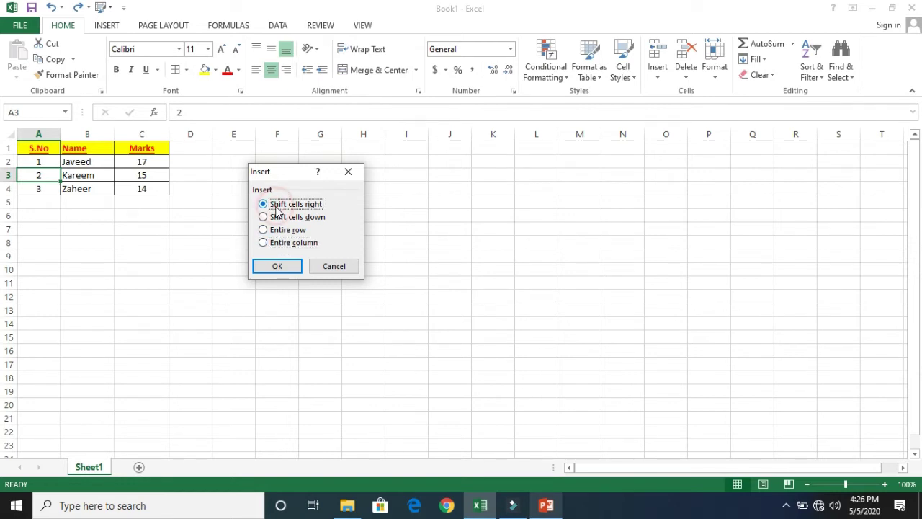
left_click(274, 266)
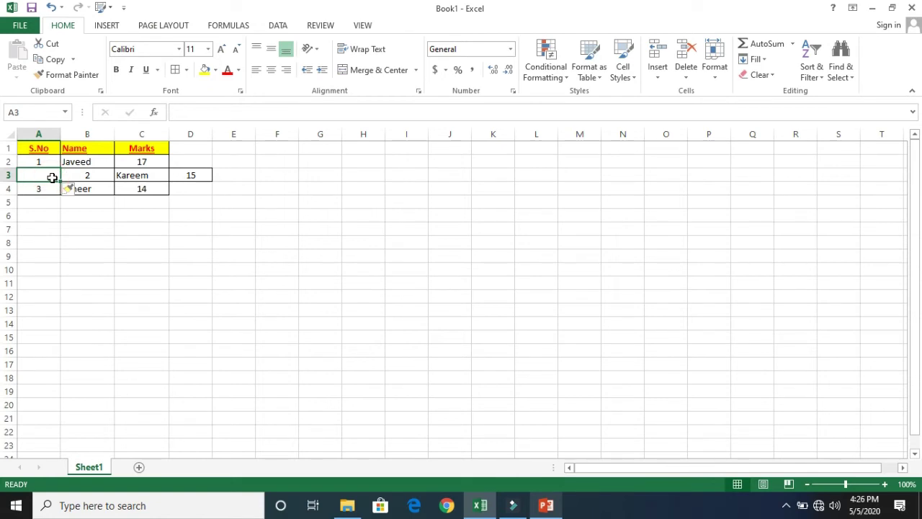
Undo the cell insertion that shifted row 3 to the right
left_click(103, 177)
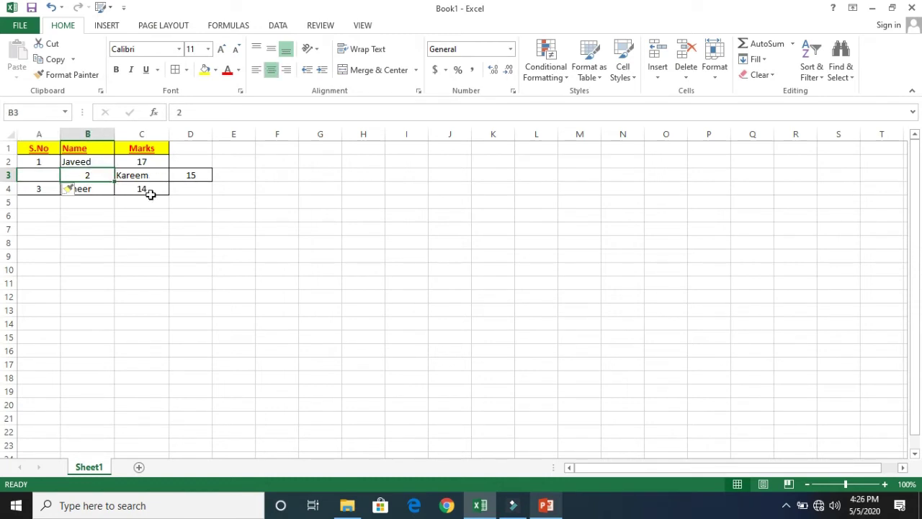
key("ctrl+z")
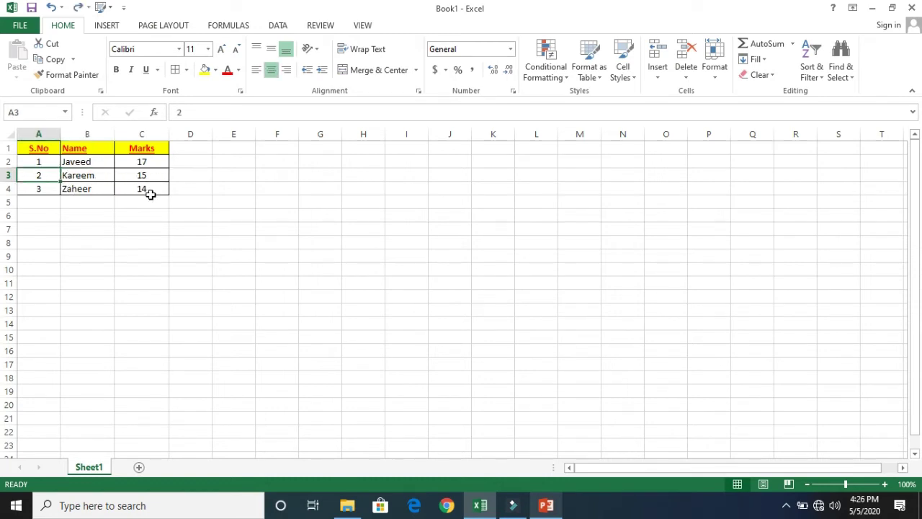
left_click(113, 225)
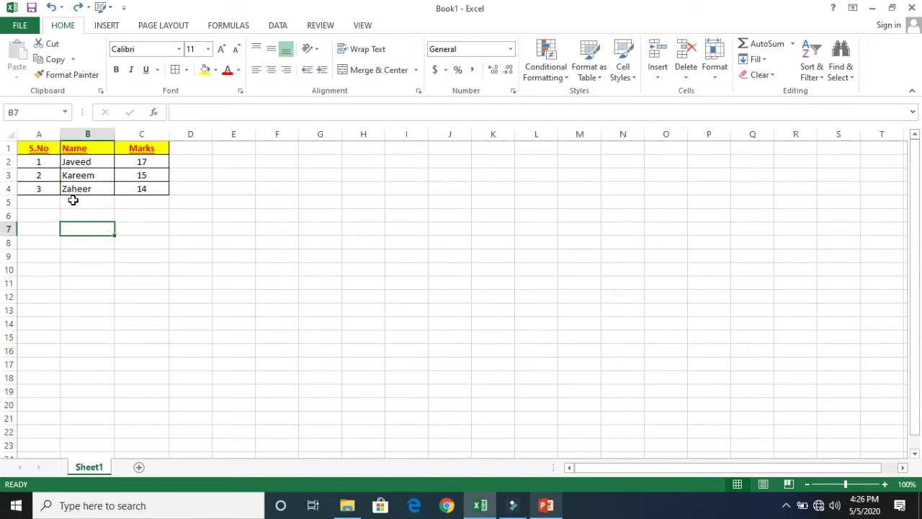
Insert a blank sheet row above the Kareem record, with only cell A3 selected
left_click(50, 176)
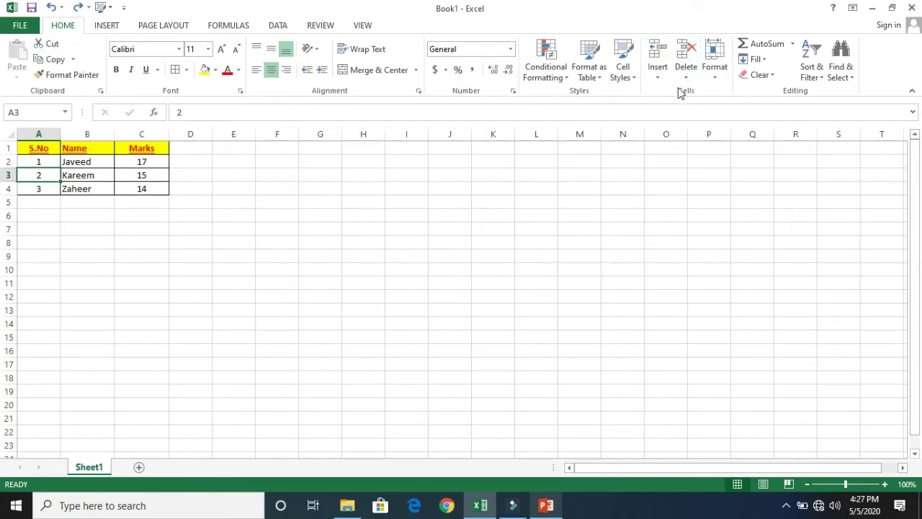
left_click(659, 76)
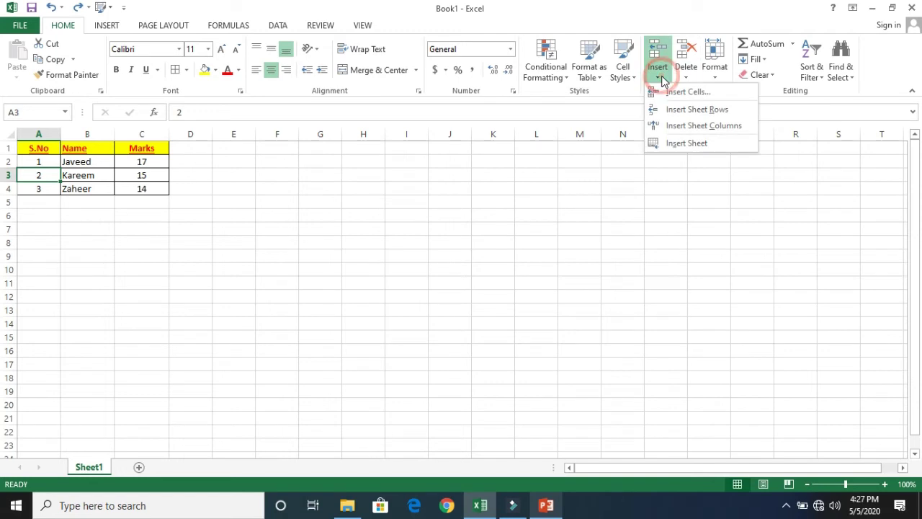
left_click(677, 110)
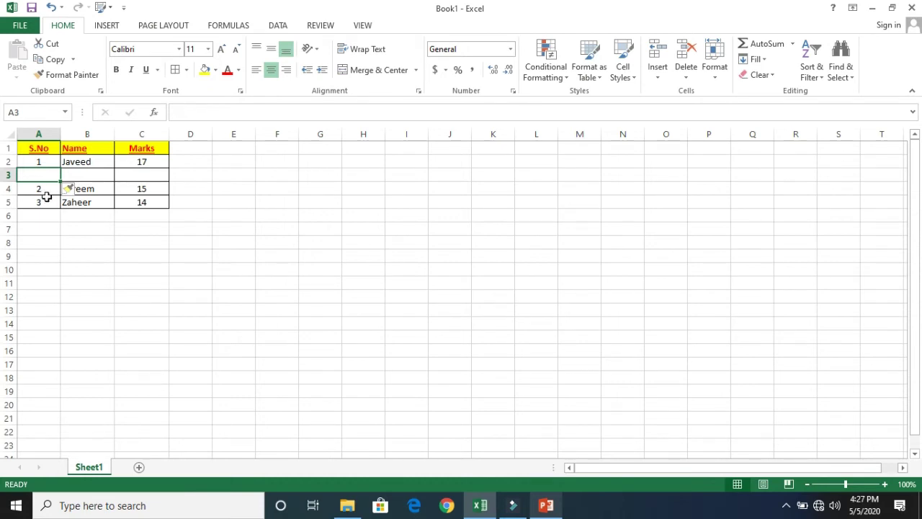
left_click(49, 189)
Undo the row insertion at row 3, redo it, and undo it again
key("ctrl+z")
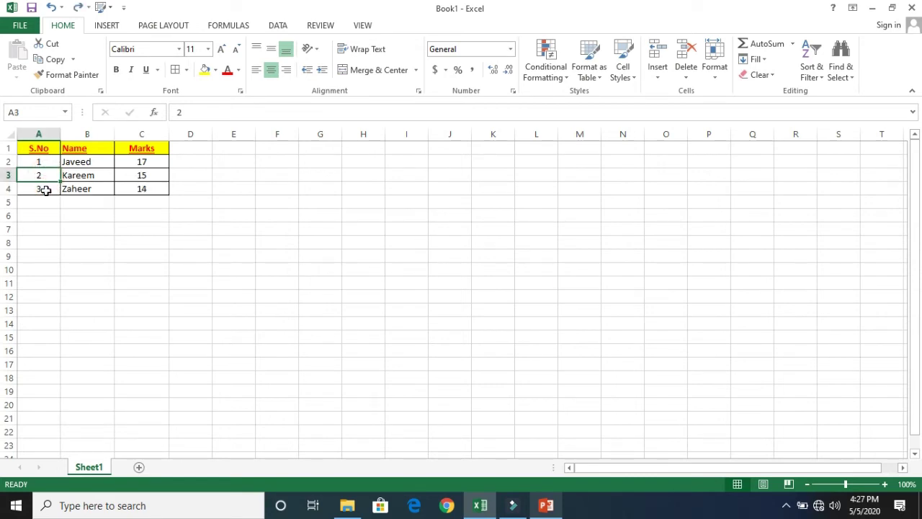
key("ctrl+y")
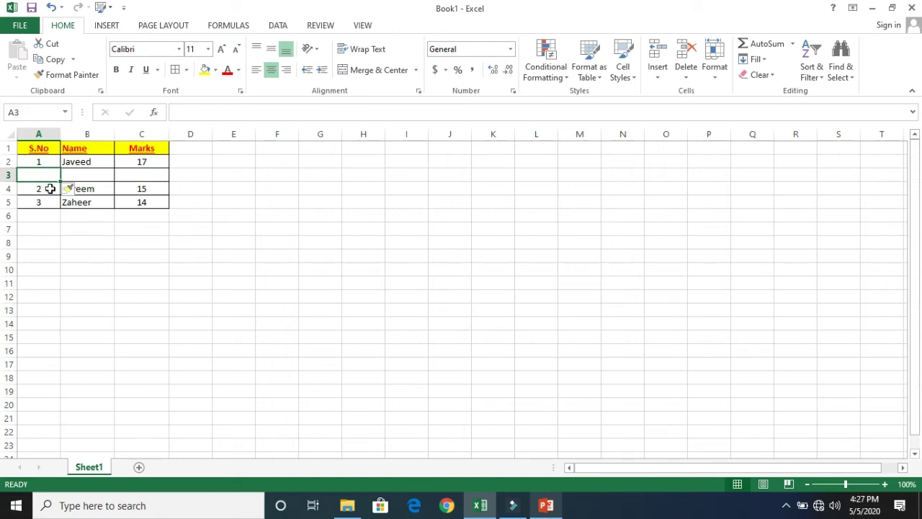
key("ctrl+z")
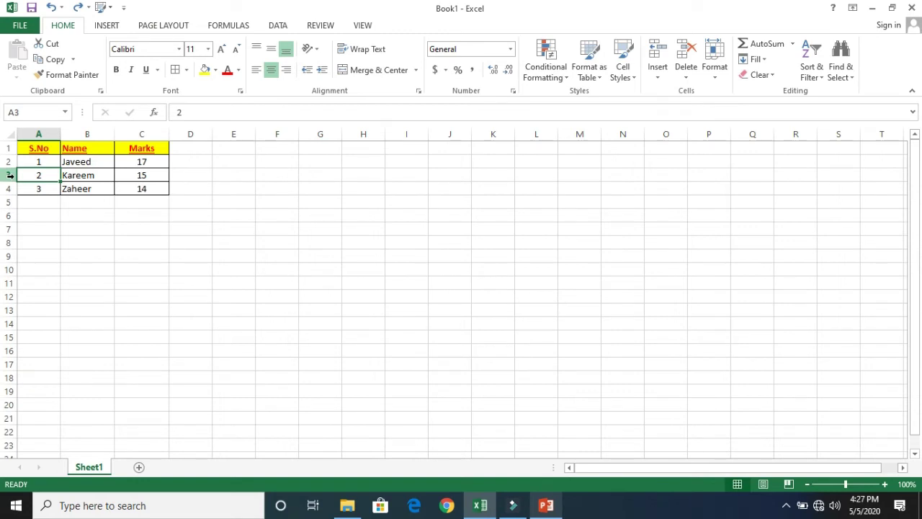
Select the whole of row 3 and insert a blank sheet row above it
left_click(9, 175)
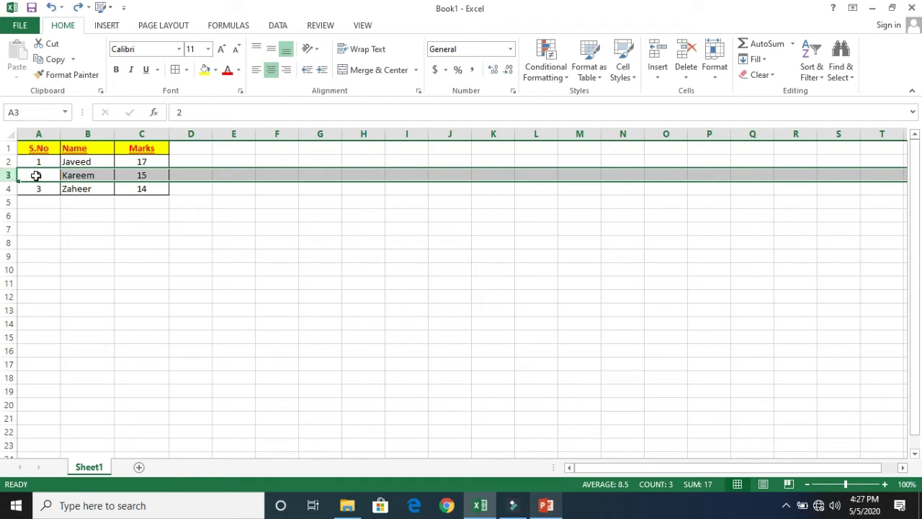
left_click(37, 200)
left_click(9, 175)
left_click(657, 79)
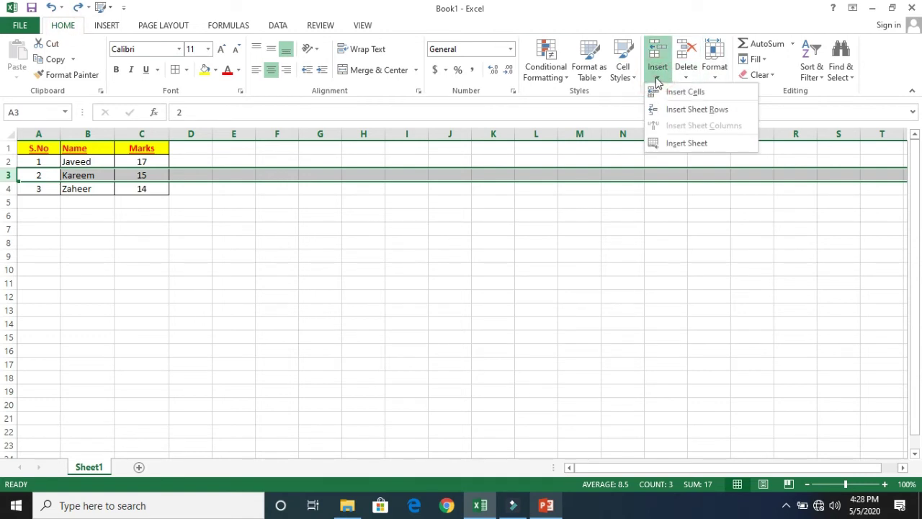
left_click(663, 113)
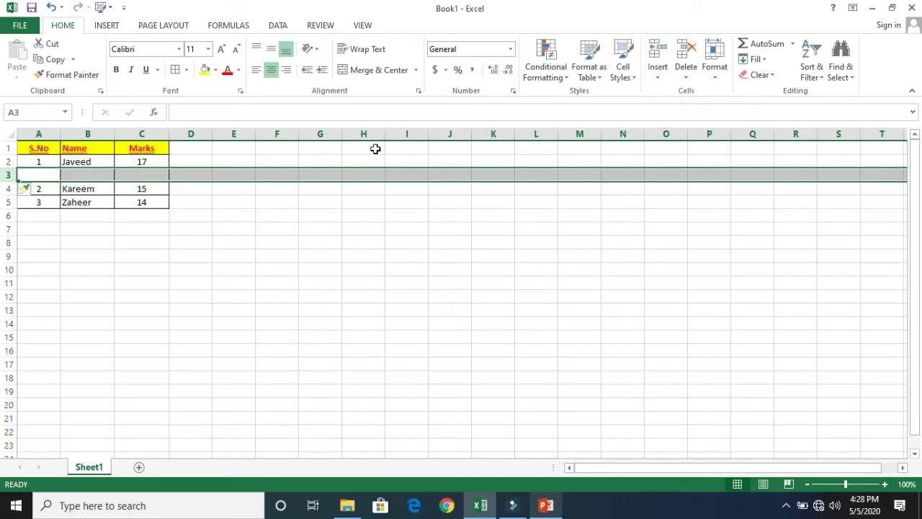
left_click(43, 175)
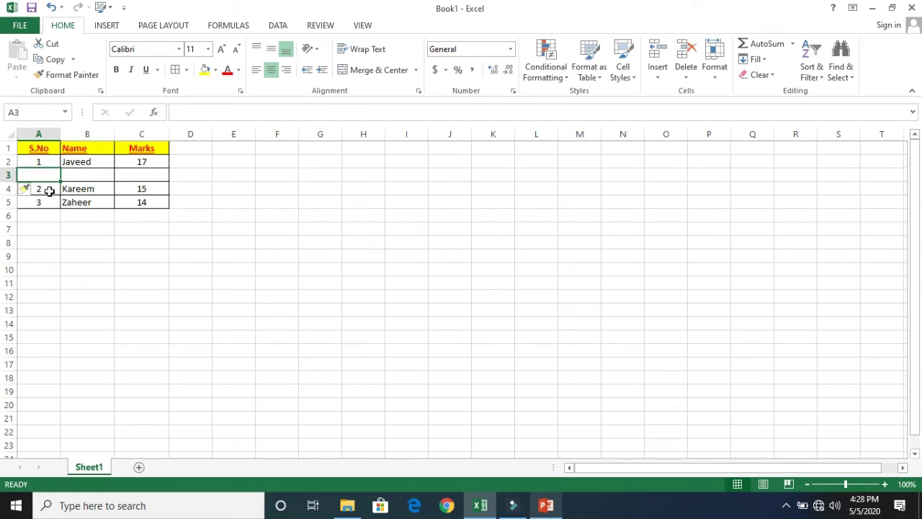
Undo the row insertion and deselect row 3
key("ctrl+z")
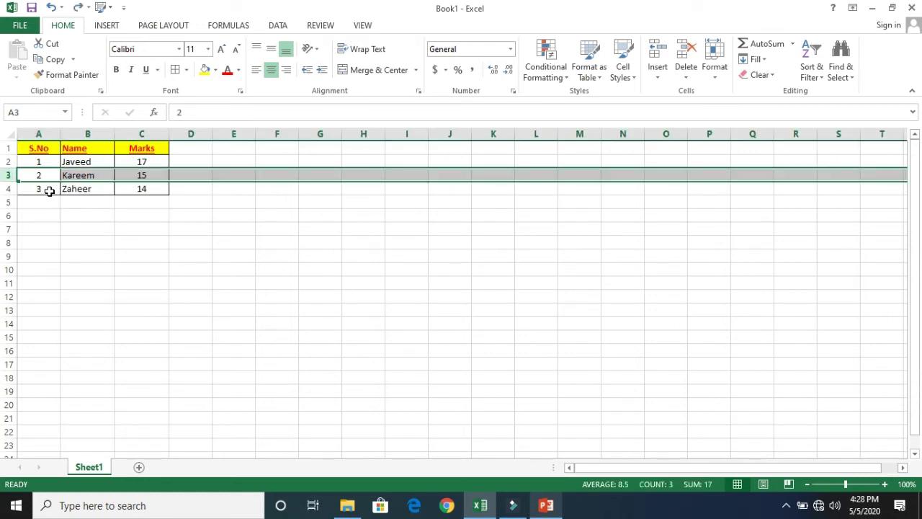
left_click(665, 79)
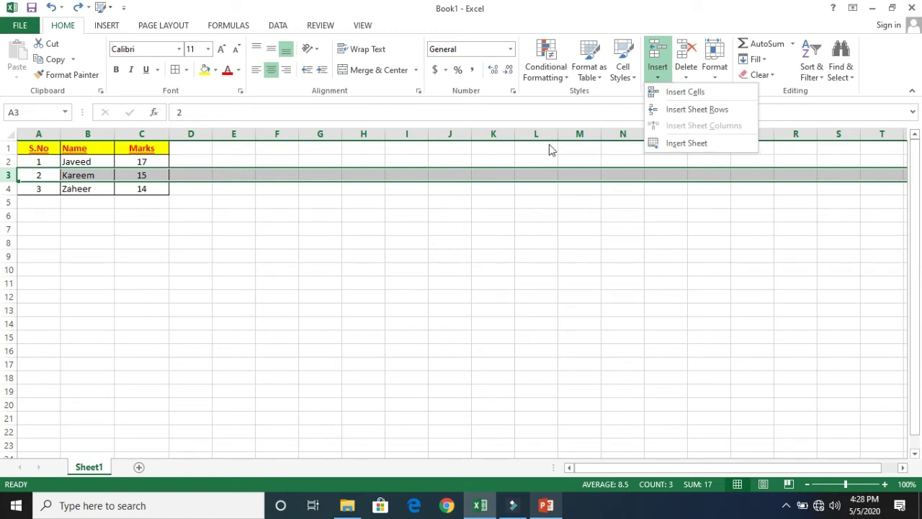
left_click(398, 236)
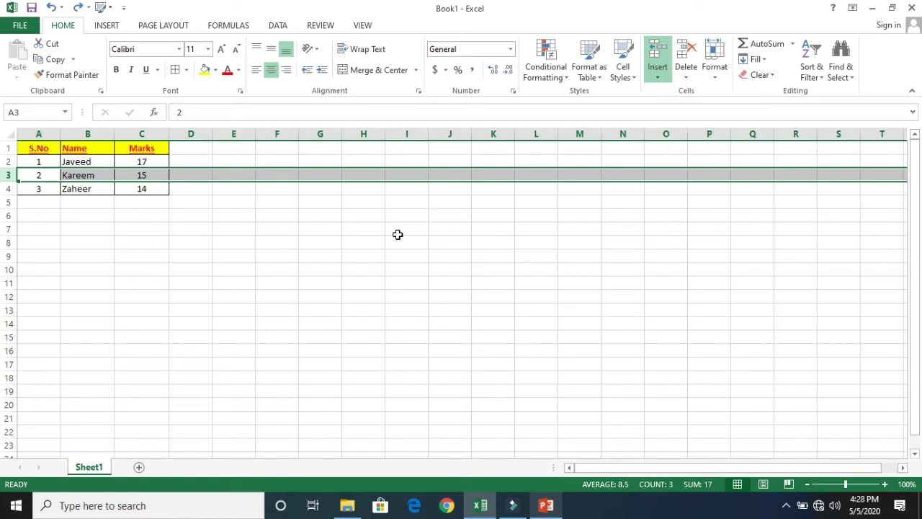
left_click(301, 213)
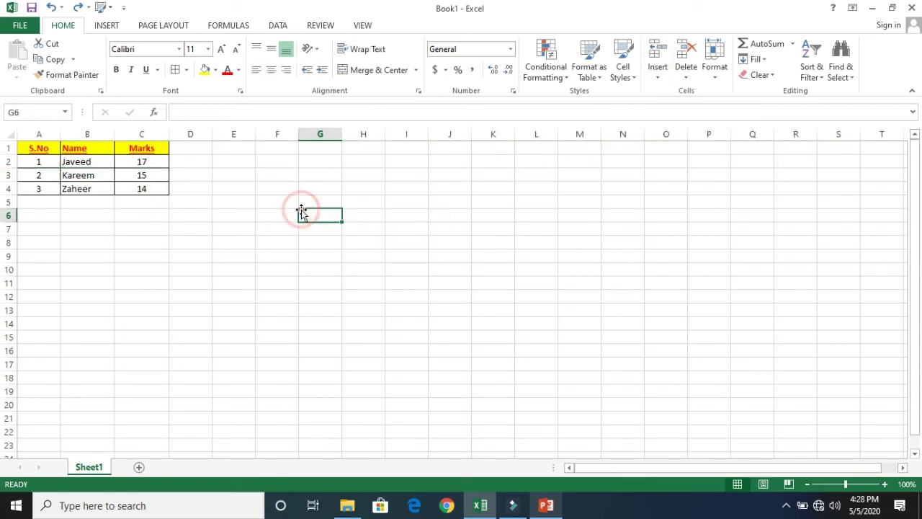
Insert a blank sheet column before the S.No column, starting from cell A3
left_click(38, 175)
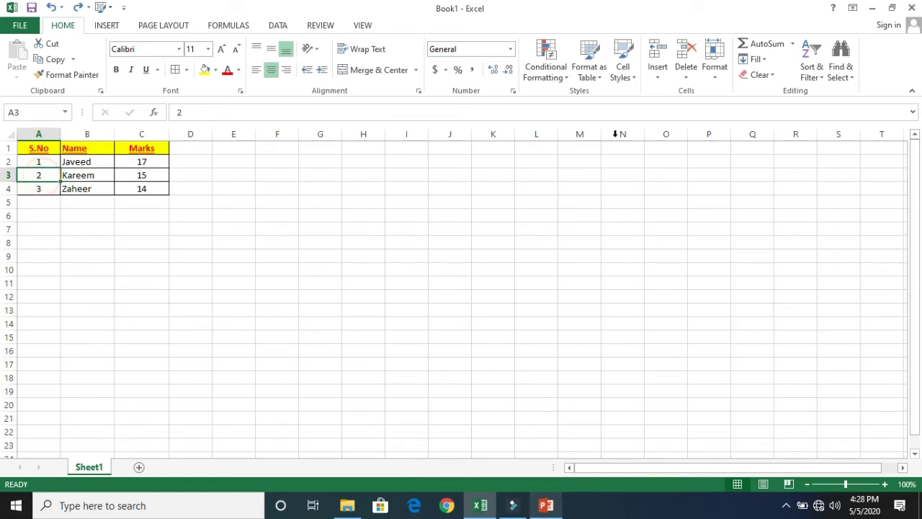
left_click(657, 78)
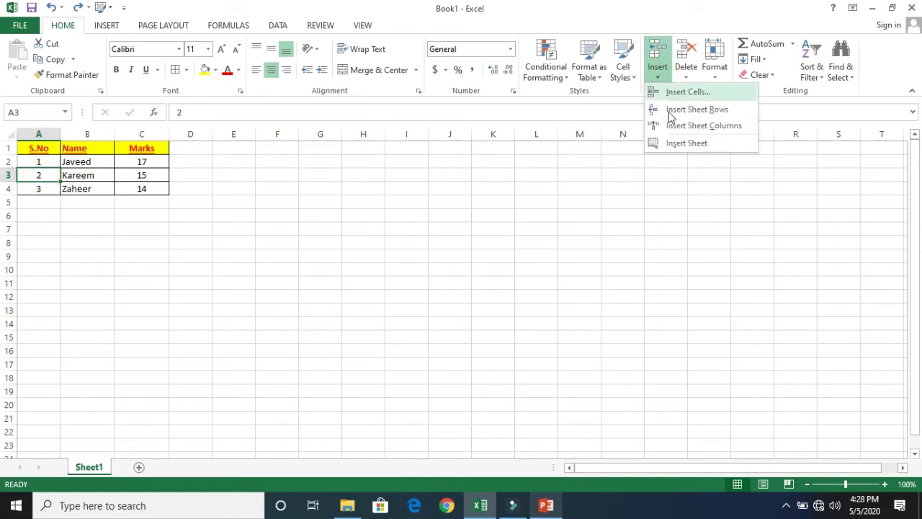
left_click(711, 126)
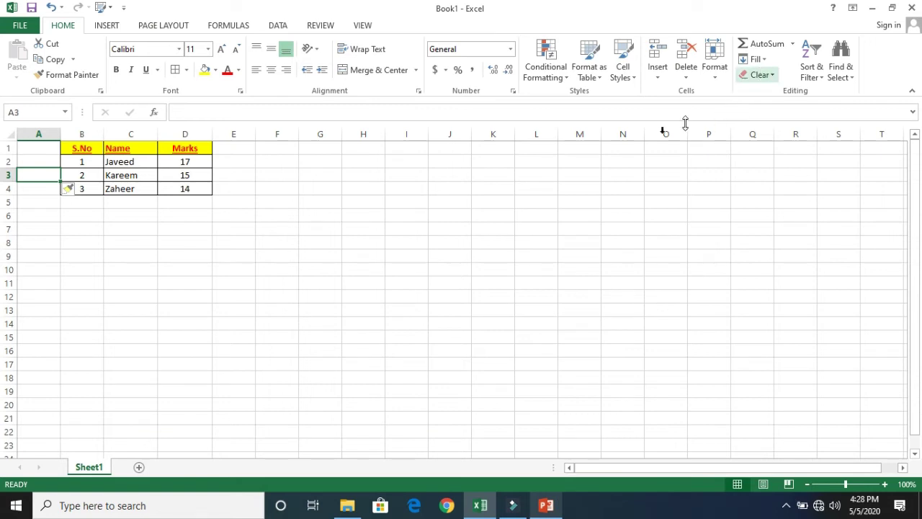
left_click(83, 148)
left_click(121, 147)
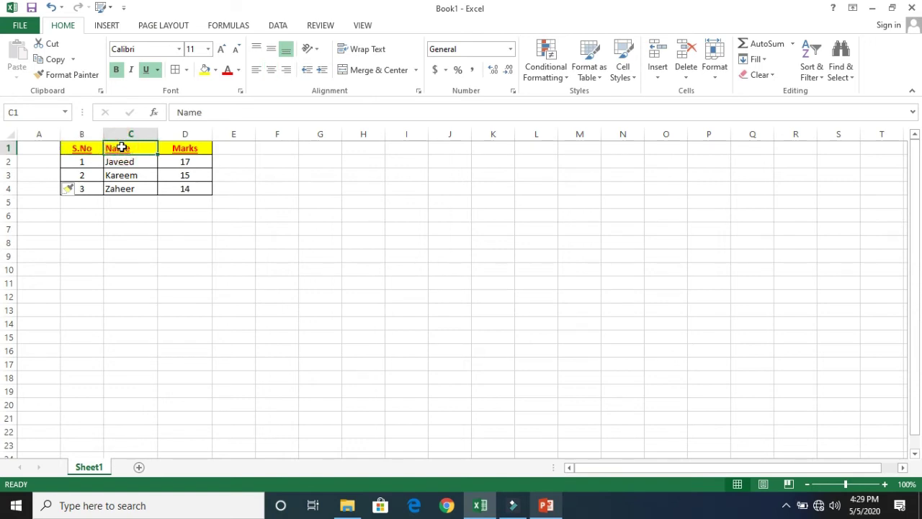
left_click(186, 150)
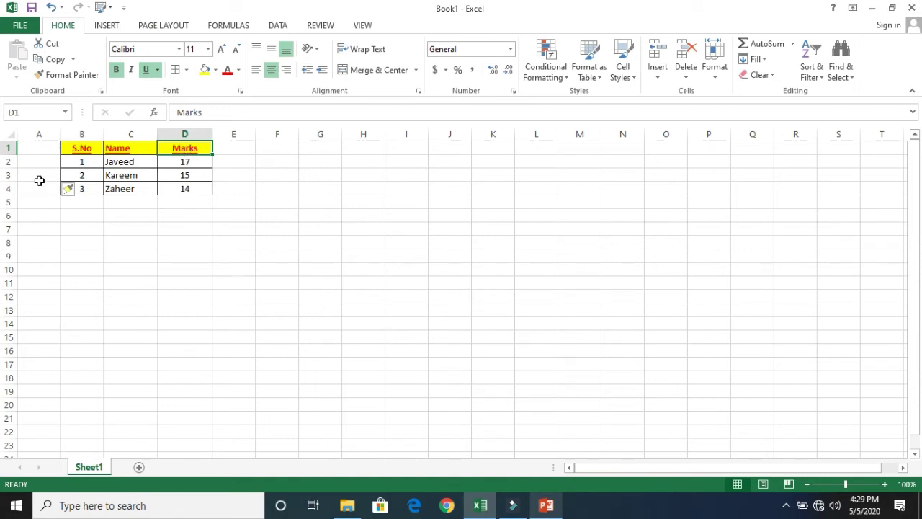
Undo the column insertion before the S.No column
left_click(40, 182)
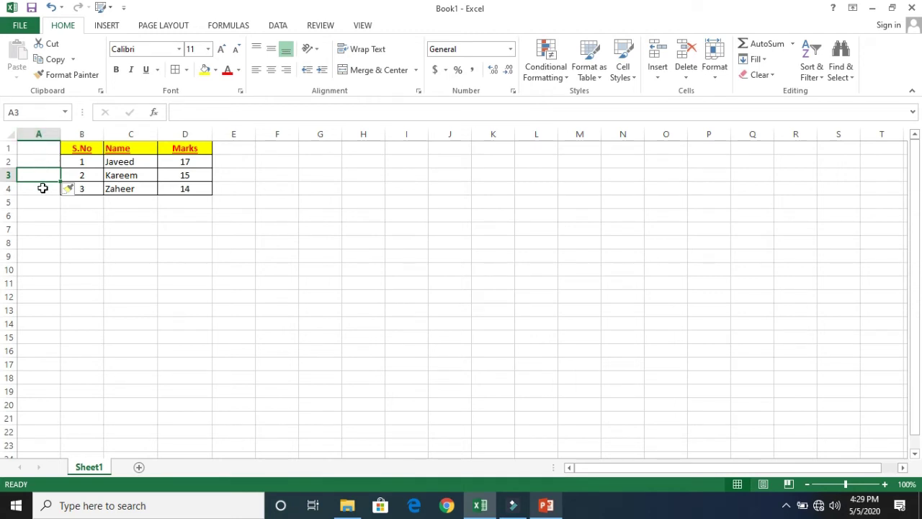
key("ctrl+z")
left_click(59, 233)
left_click(70, 188)
left_click(51, 187)
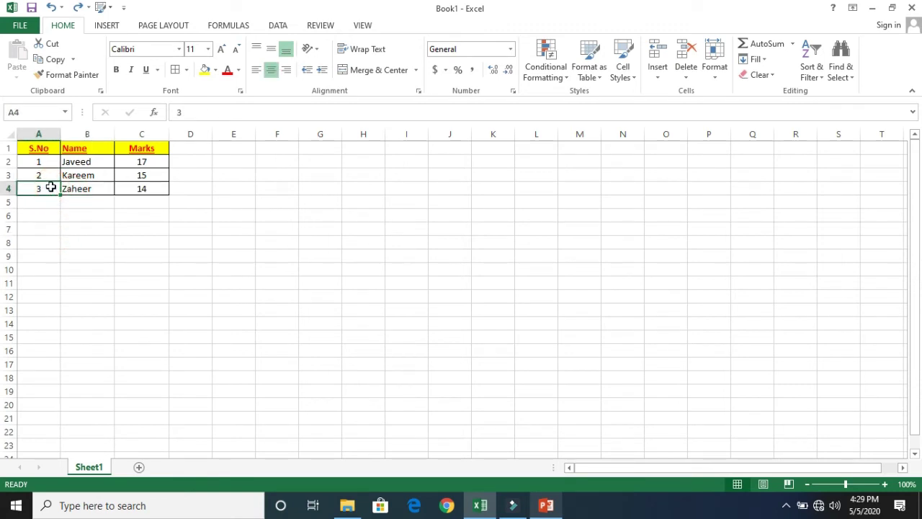
left_click(34, 150)
left_click(33, 175)
left_click(39, 189)
left_click(44, 225)
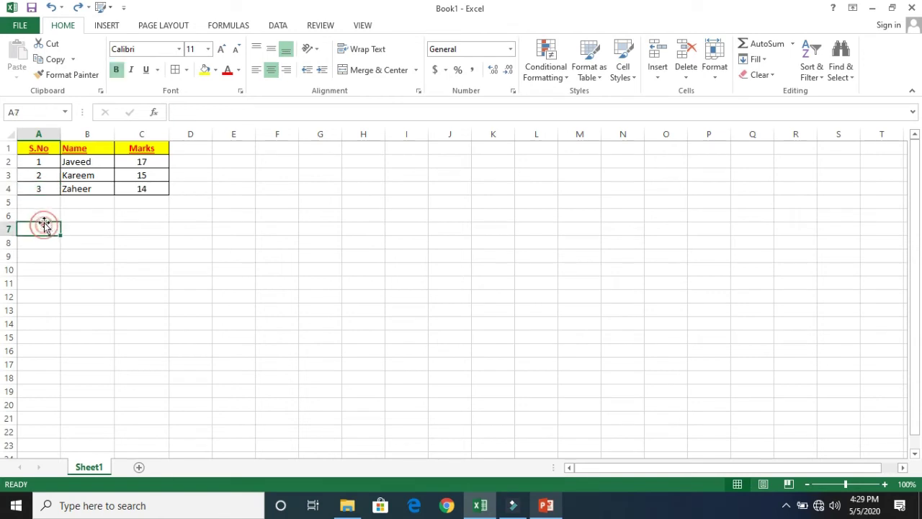
left_click(37, 214)
Insert a blank sheet column before the S.No column from cell A4, and undo that insertion
left_click(38, 189)
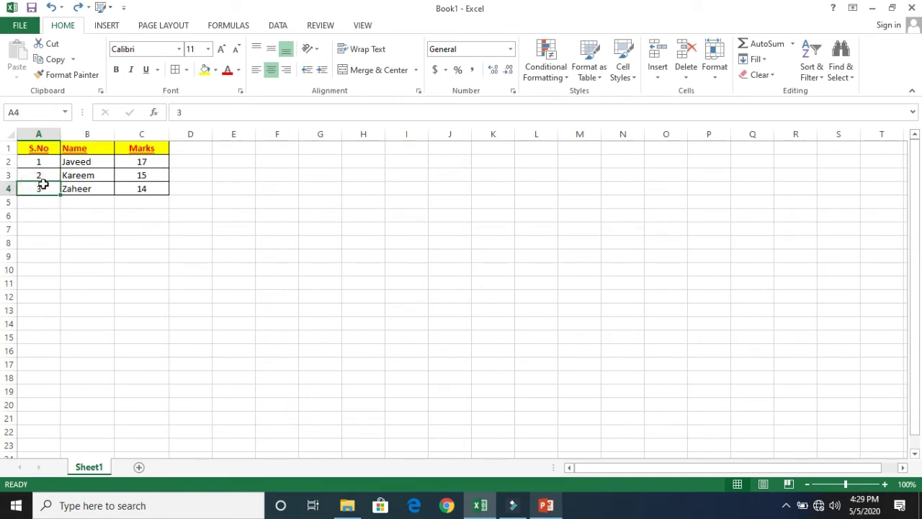
left_click(10, 189)
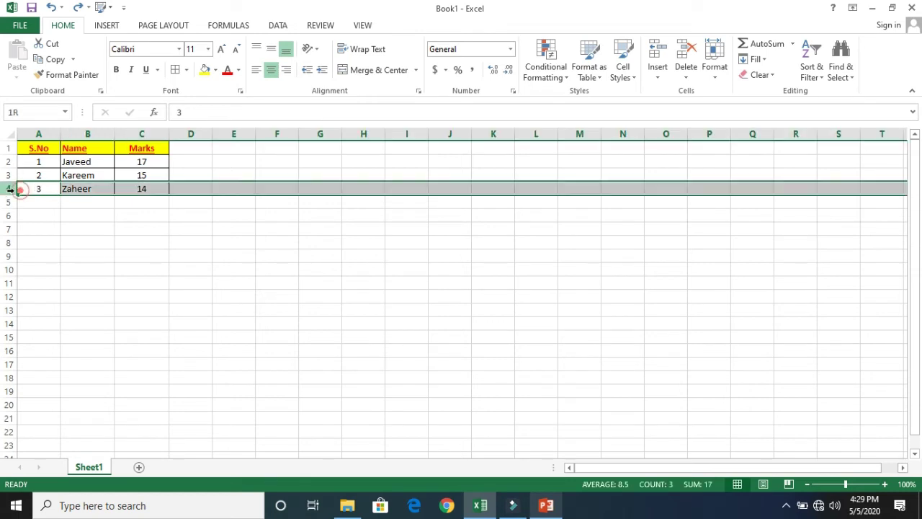
left_click(27, 191)
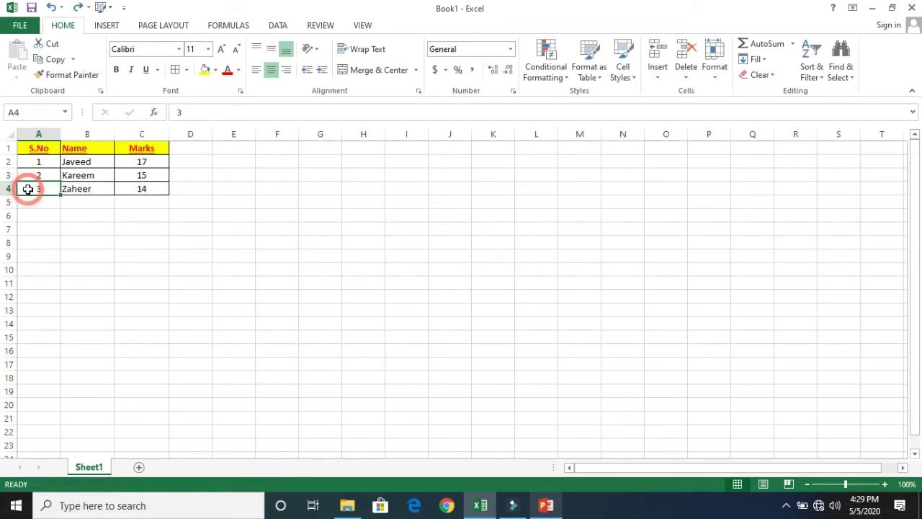
left_click(658, 77)
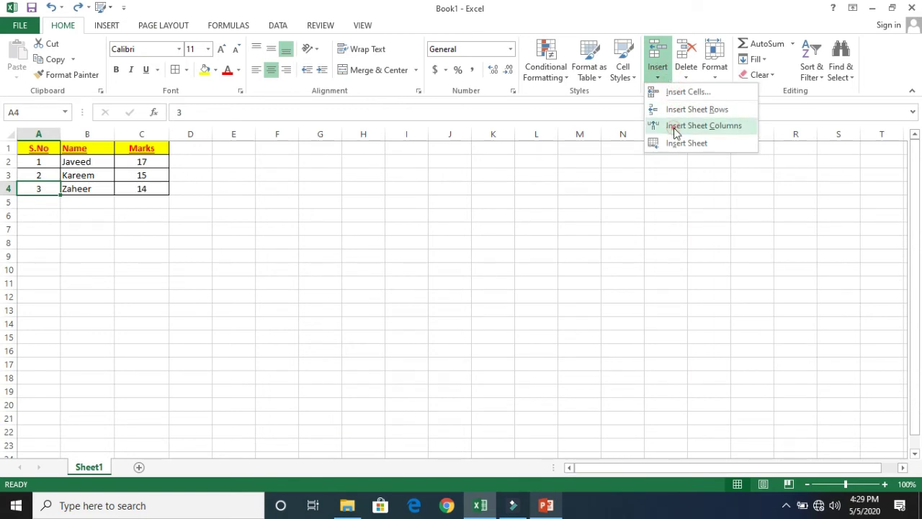
left_click(677, 126)
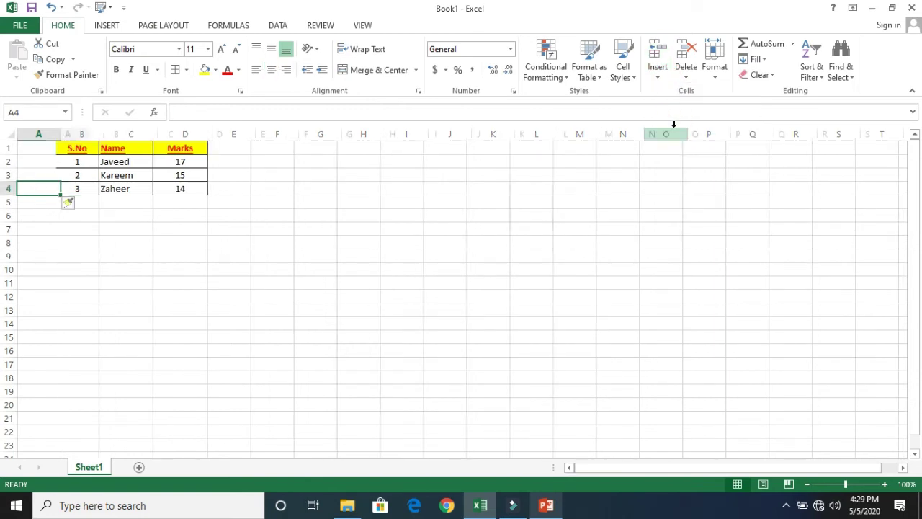
left_click(44, 224)
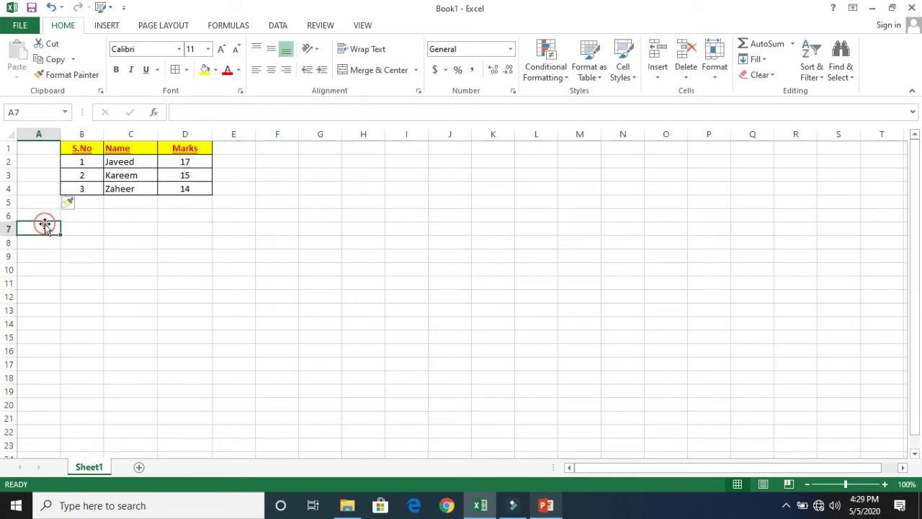
key("ctrl+z")
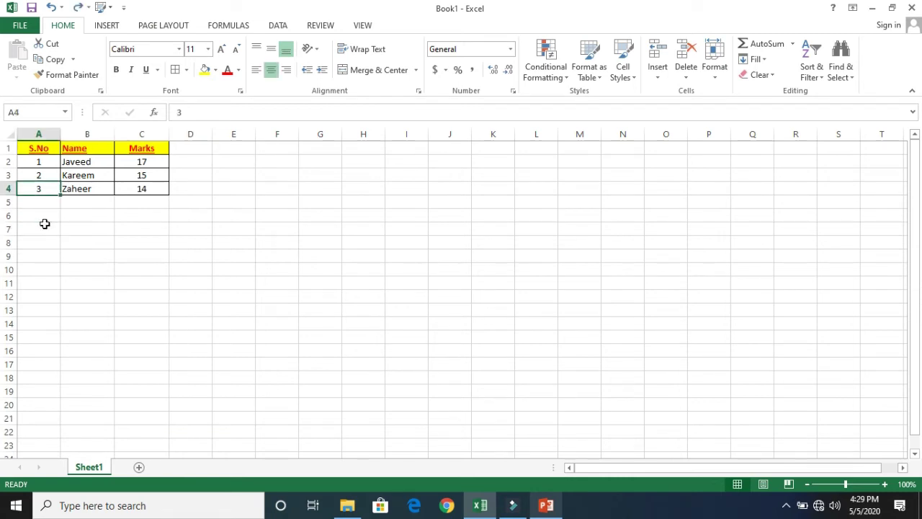
Insert a blank sheet column before the Marks column from cell C3, and undo that insertion
left_click(138, 129)
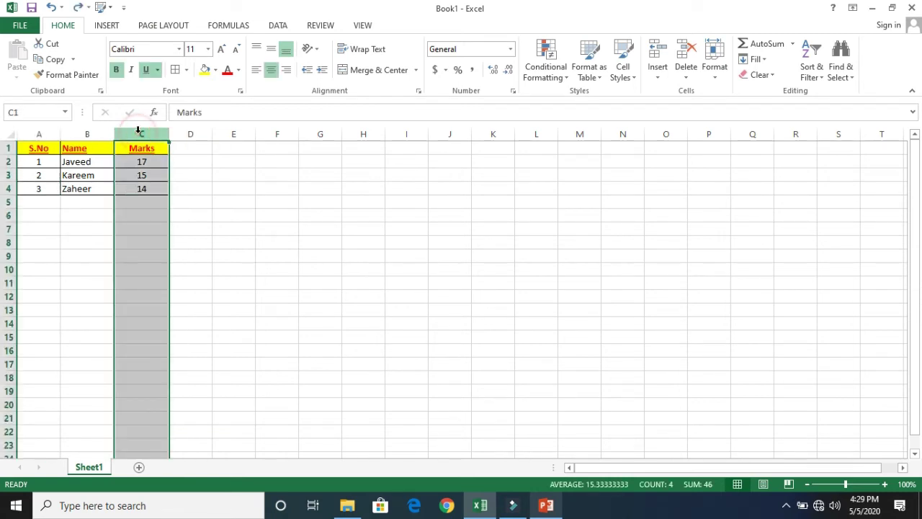
left_click(216, 188)
left_click(158, 175)
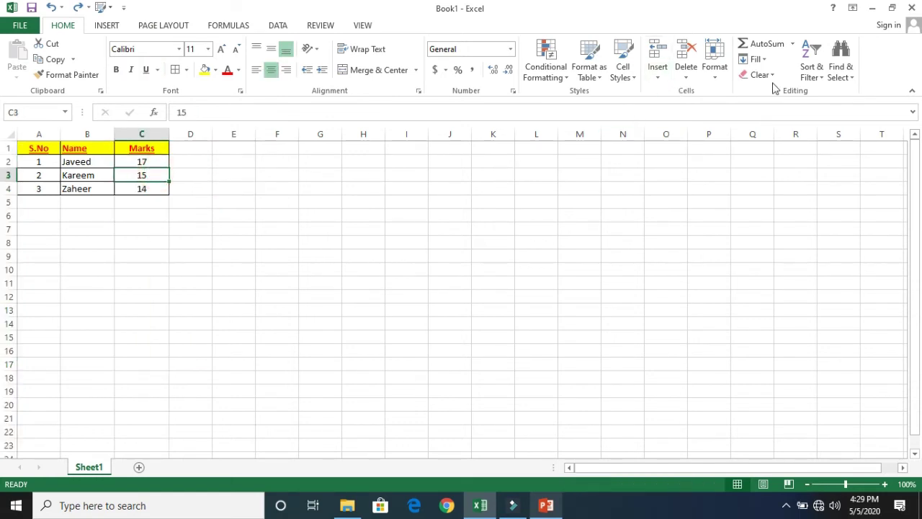
left_click(155, 134)
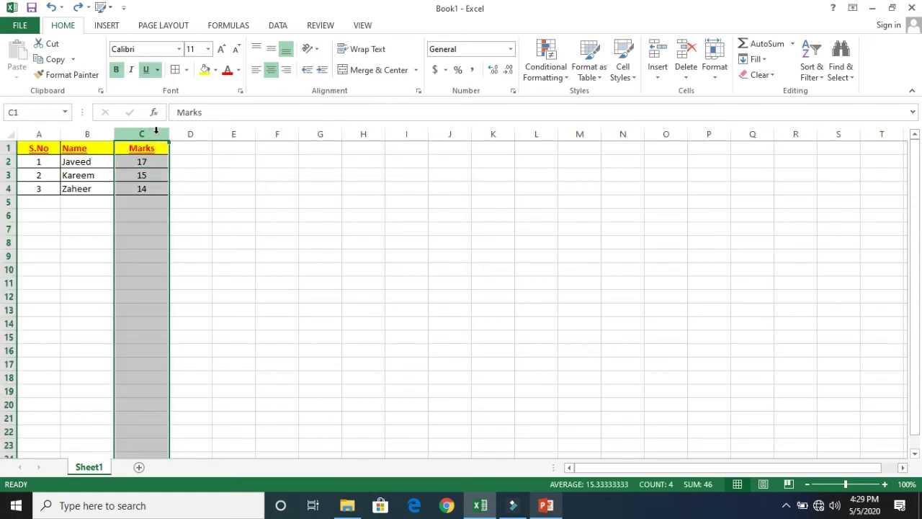
left_click(194, 216)
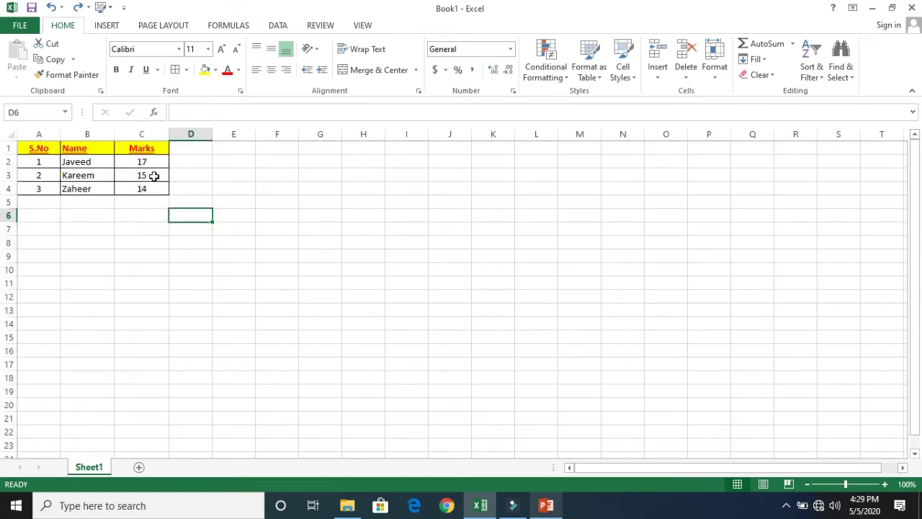
left_click(154, 176)
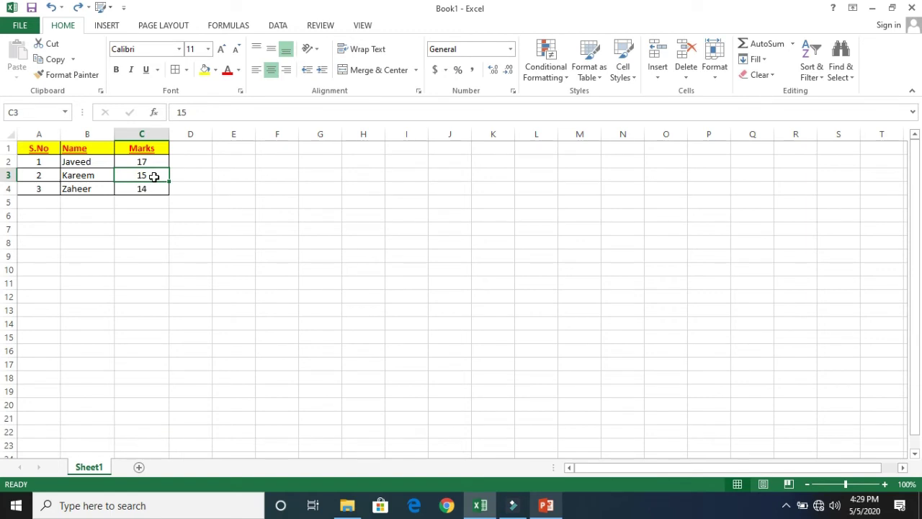
left_click(663, 79)
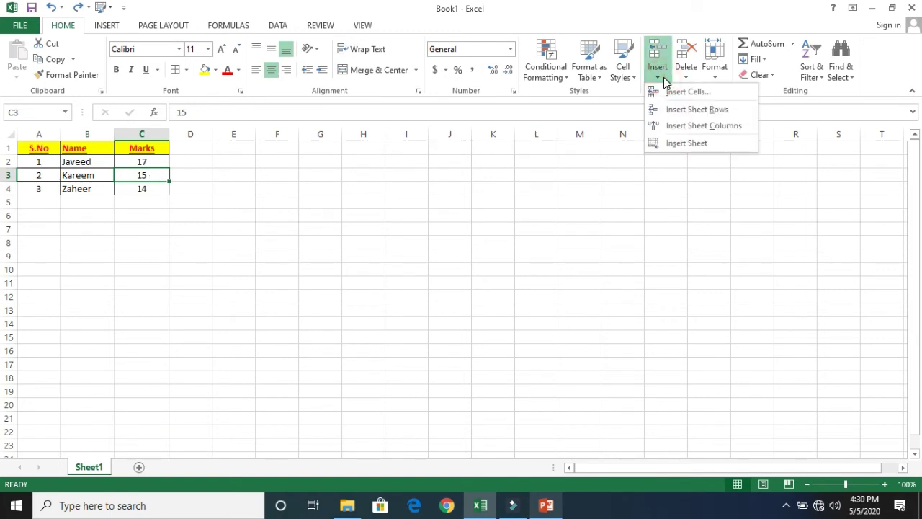
left_click(669, 126)
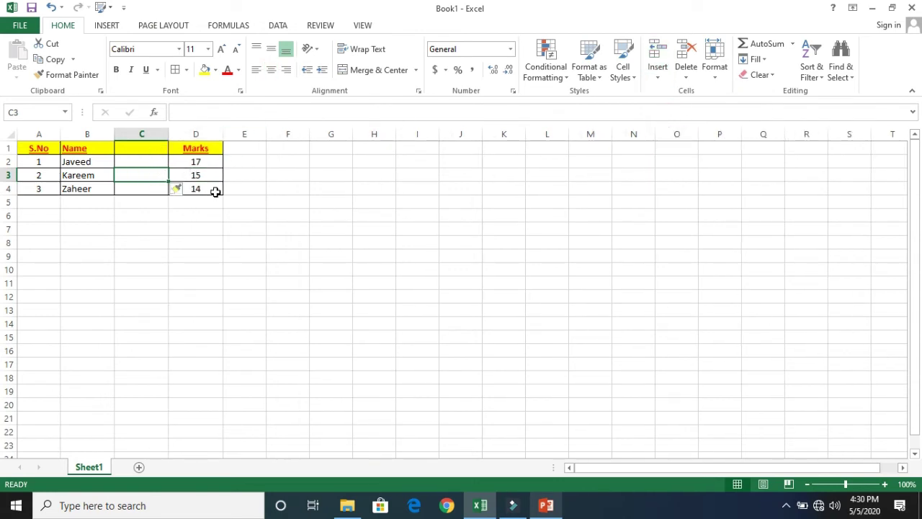
left_click(192, 209)
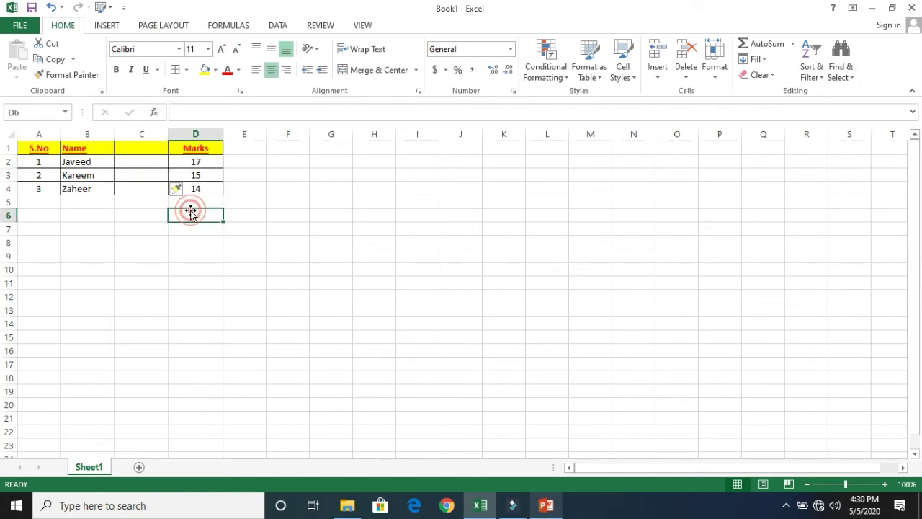
key("ctrl+z")
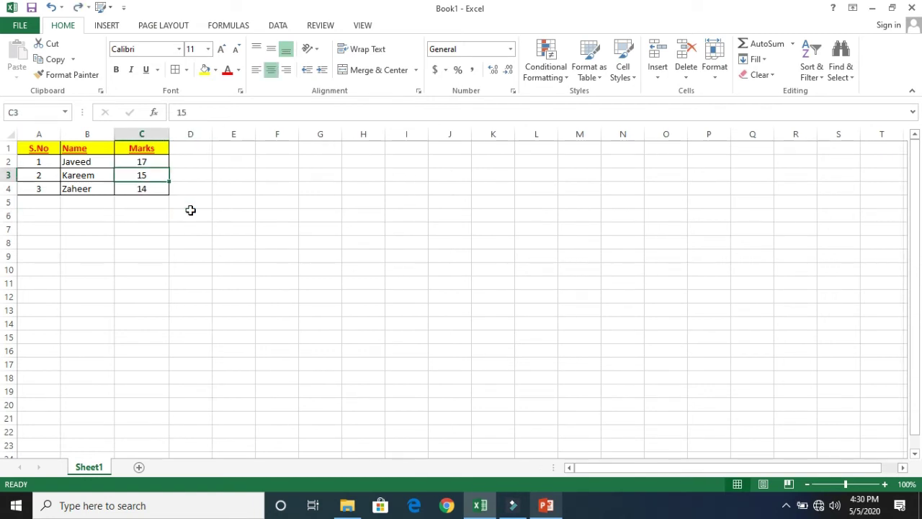
Insert a blank sheet row above row 4 from cell C4, and undo that insertion
left_click(141, 190)
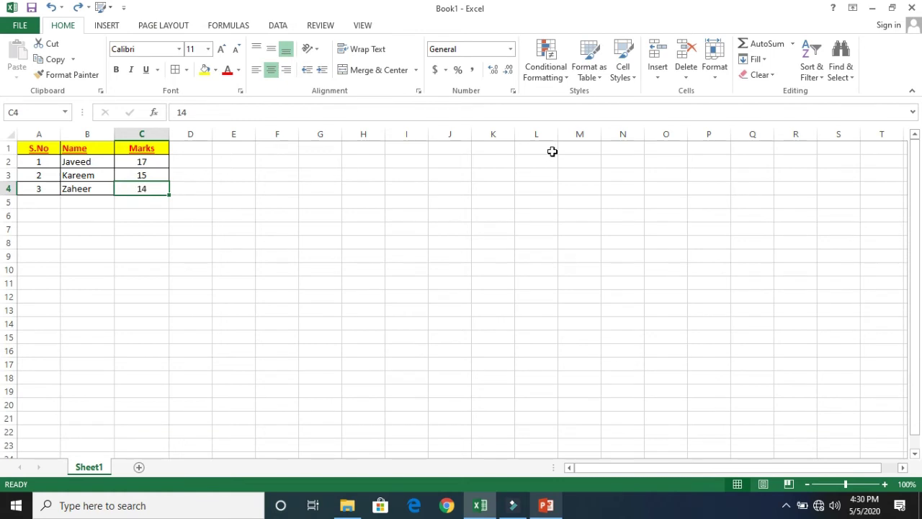
left_click(659, 82)
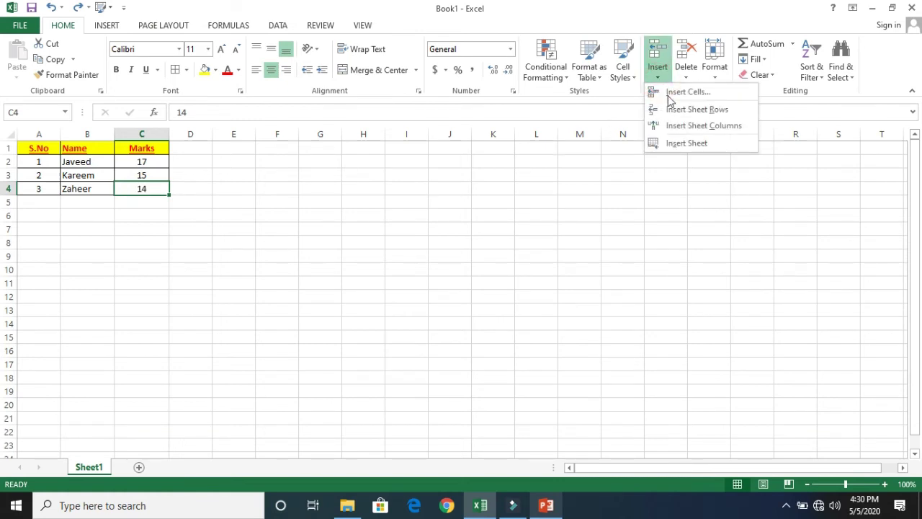
left_click(670, 110)
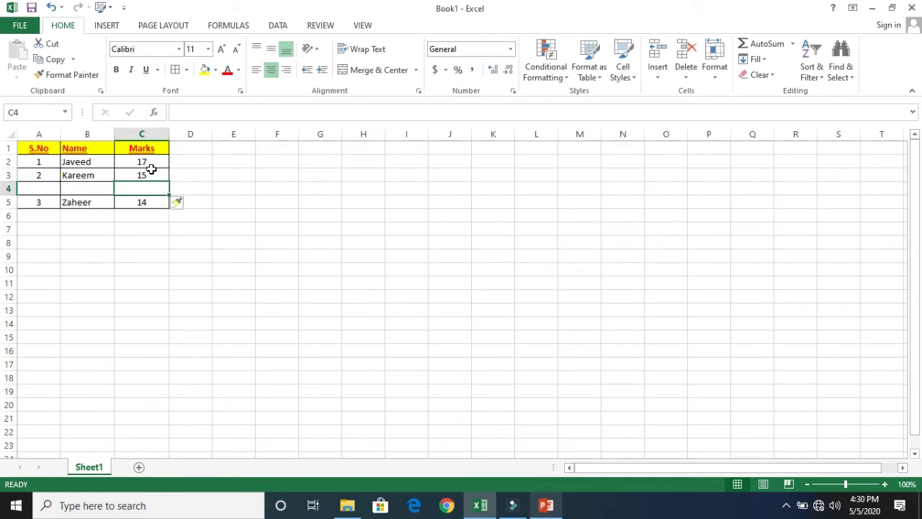
left_click(42, 204)
left_click(108, 201)
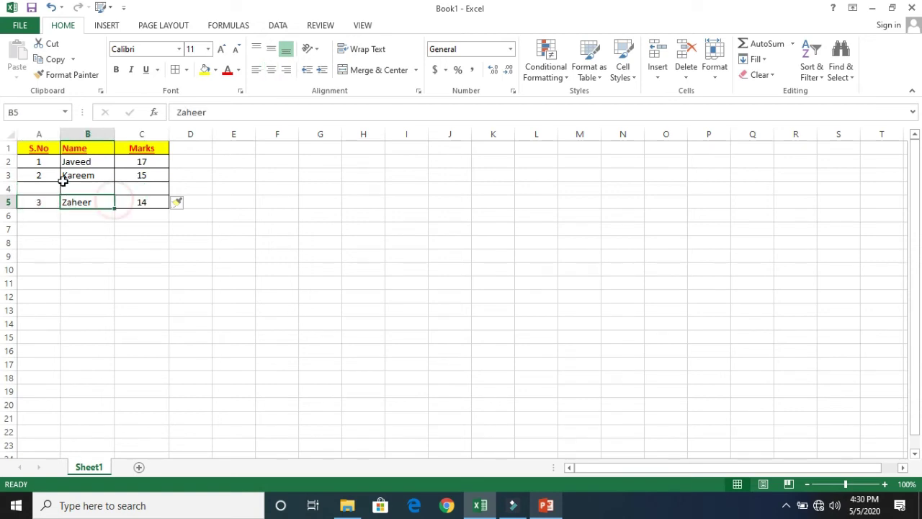
left_click(49, 185)
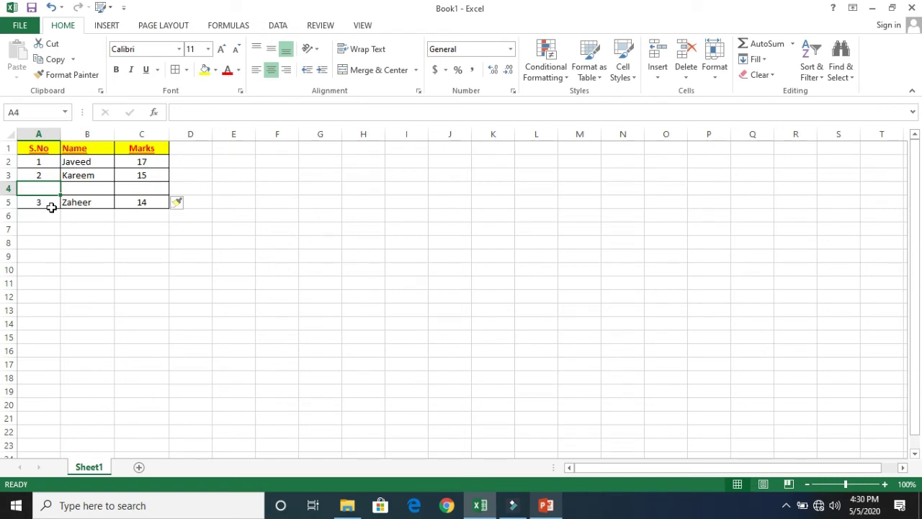
key("ctrl+z")
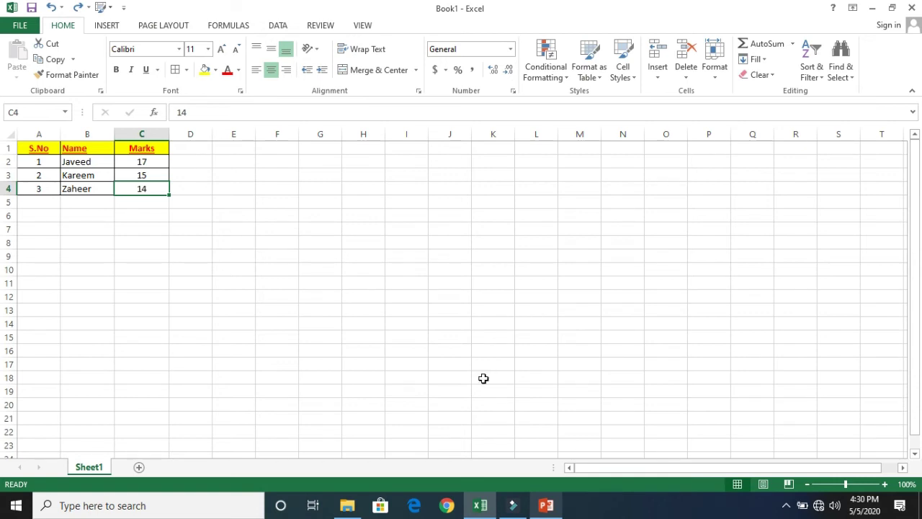
Switch to PowerPoint, highlight the four Insert option names on slide 6, and advance to slide 8 about deleting cells, rows and columns
left_click(545, 504)
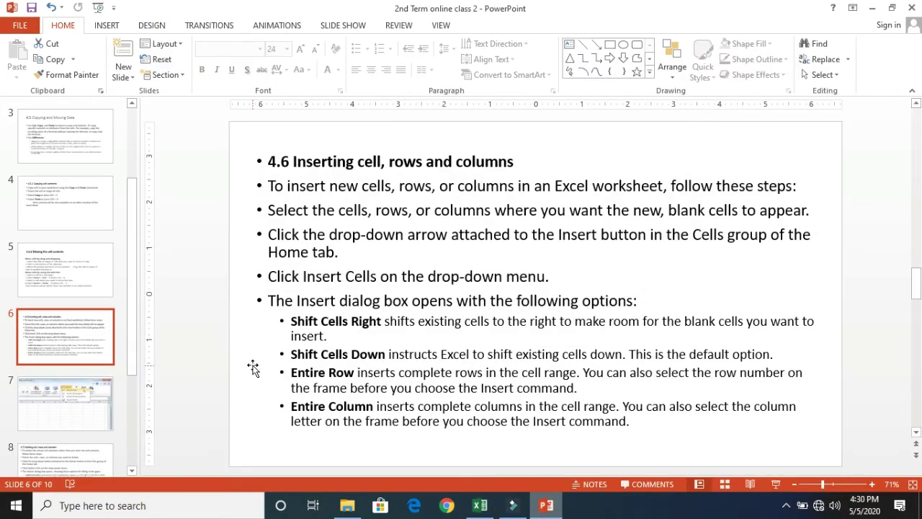
left_click_drag(292, 320, 372, 325)
left_click_drag(290, 354, 380, 358)
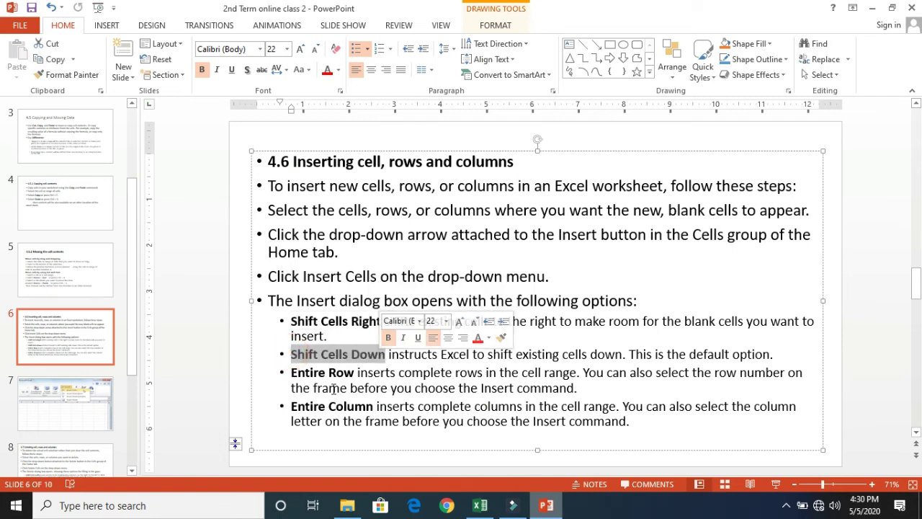
left_click_drag(290, 372, 355, 373)
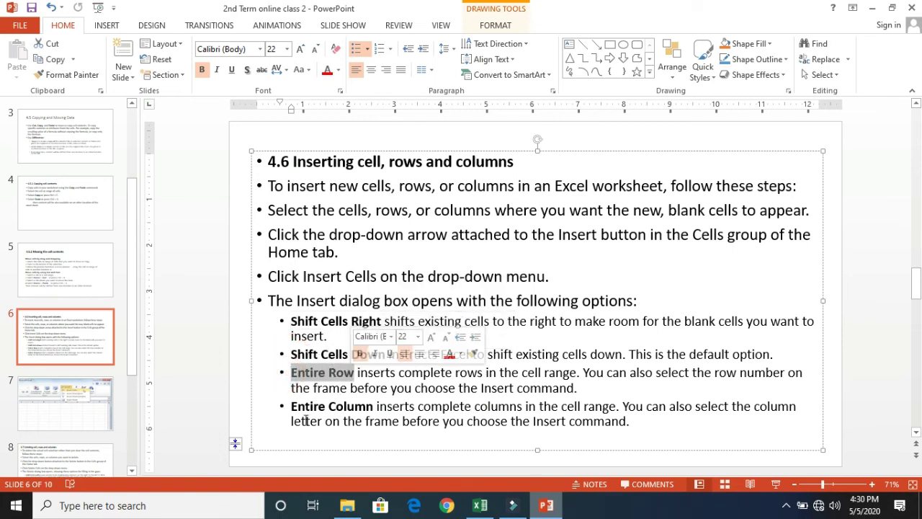
left_click_drag(292, 407, 372, 409)
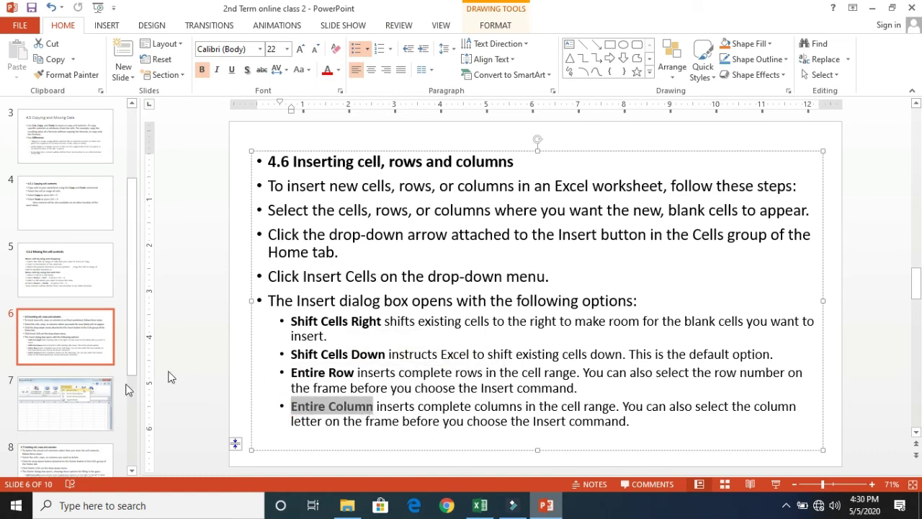
left_click(88, 398)
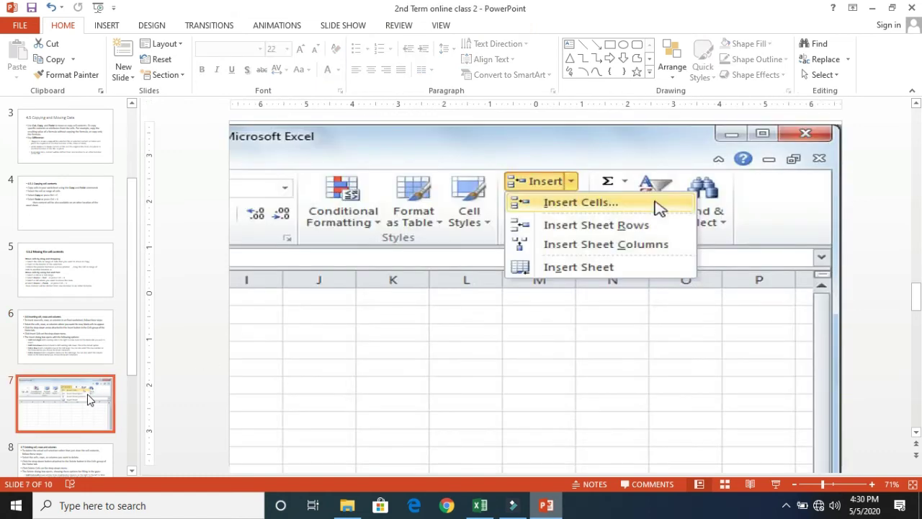
key("Down")
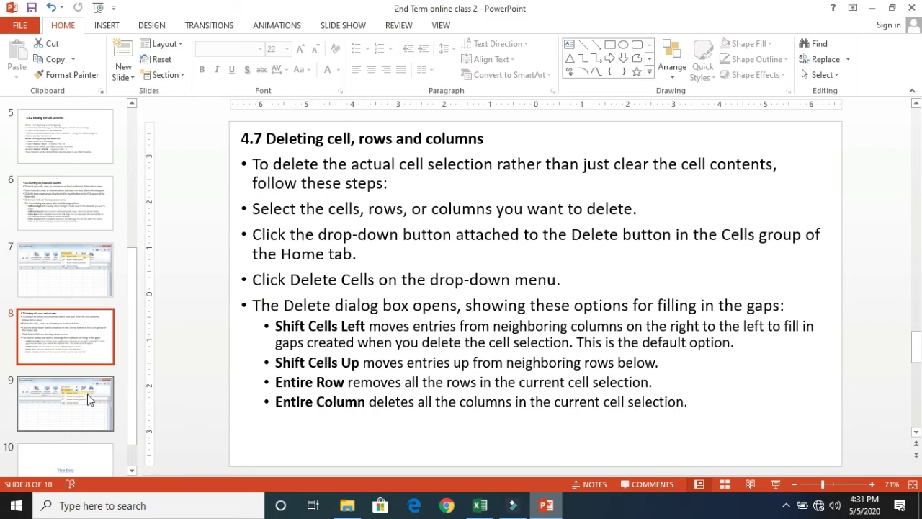
Switch back to Excel and delete the whole of row 3 from the marks table
left_click(546, 505)
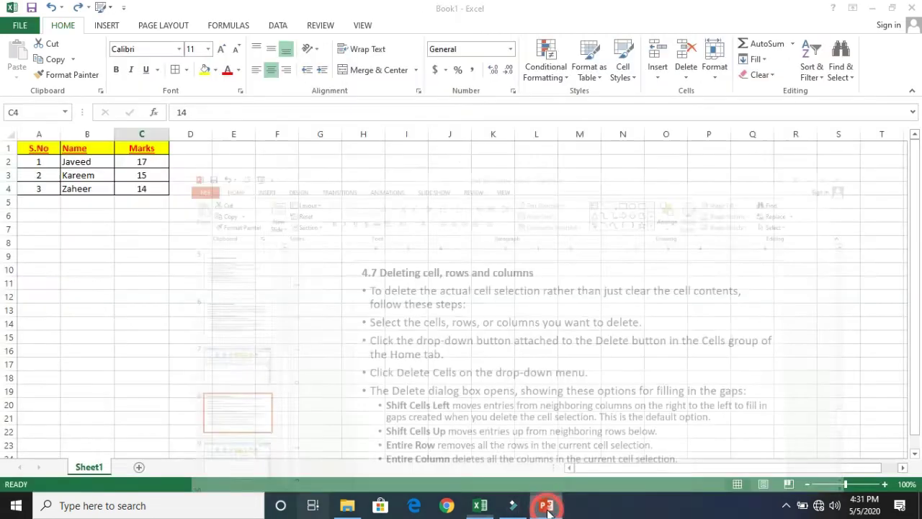
left_click(35, 188)
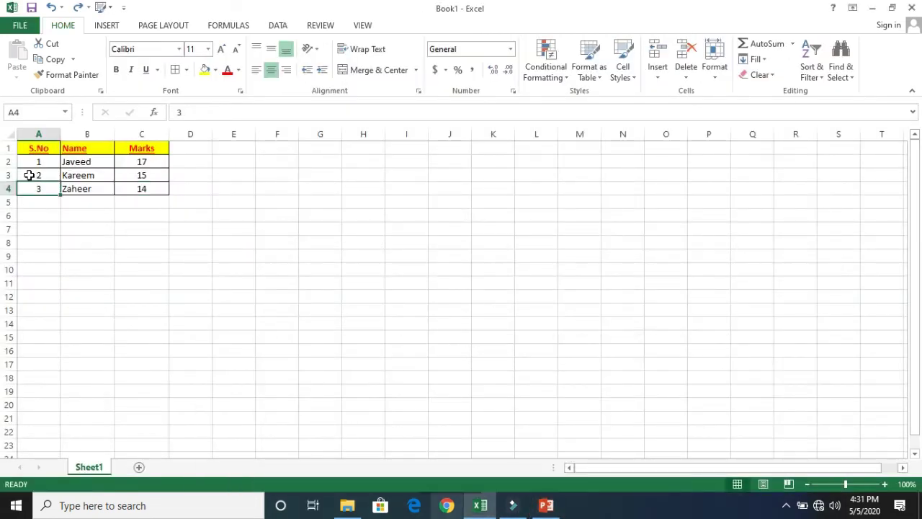
left_click(9, 175)
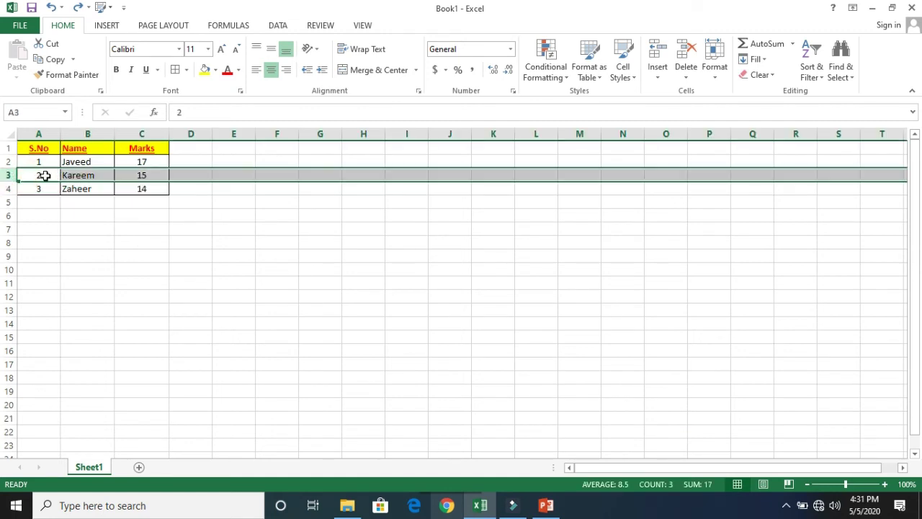
left_click(10, 176)
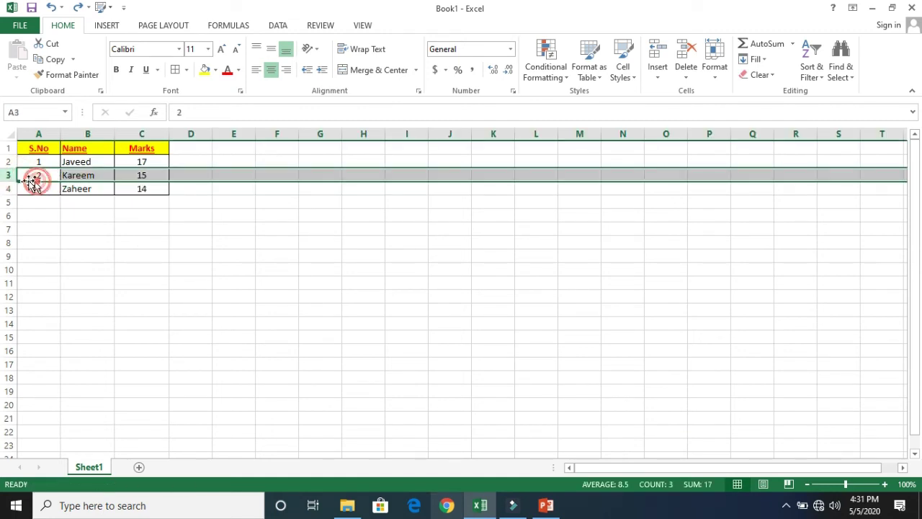
left_click(36, 188)
left_click(11, 175)
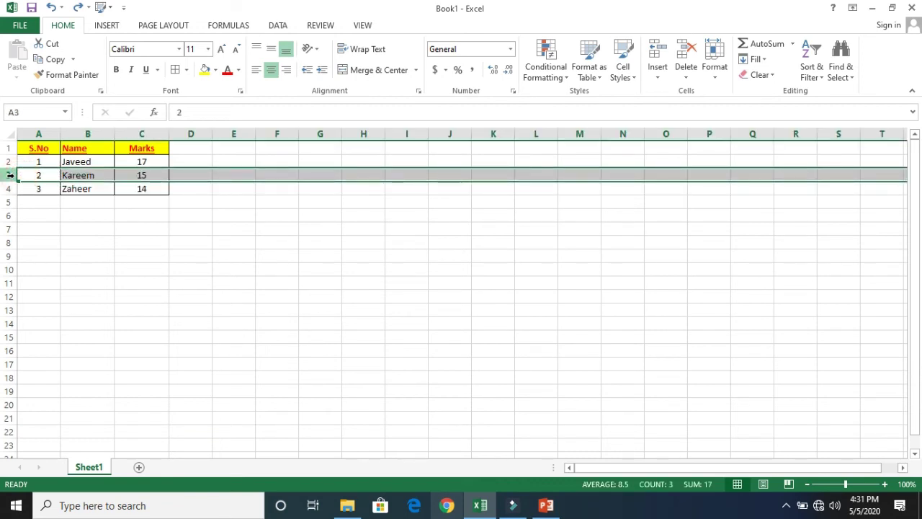
right_click(10, 175)
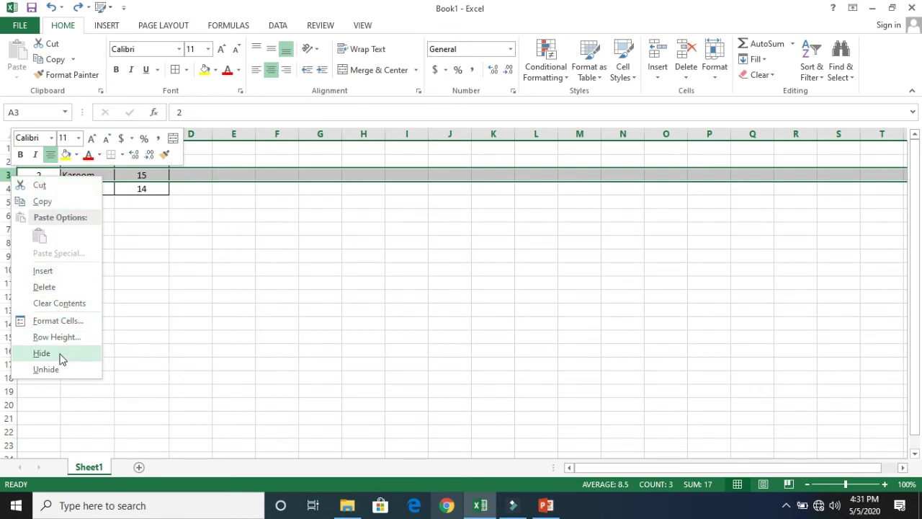
left_click(52, 288)
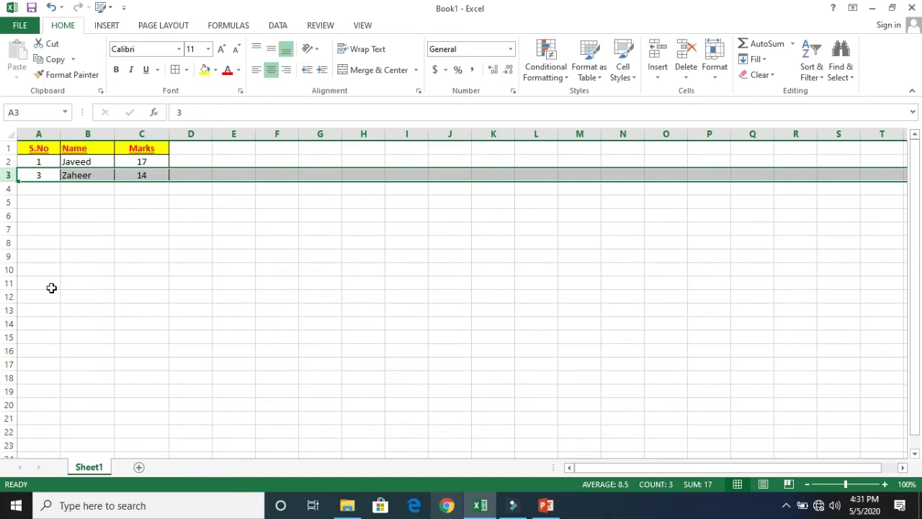
Undo the deletion of row 3 so the marks table is complete again, and deselect the row
key("ctrl+z")
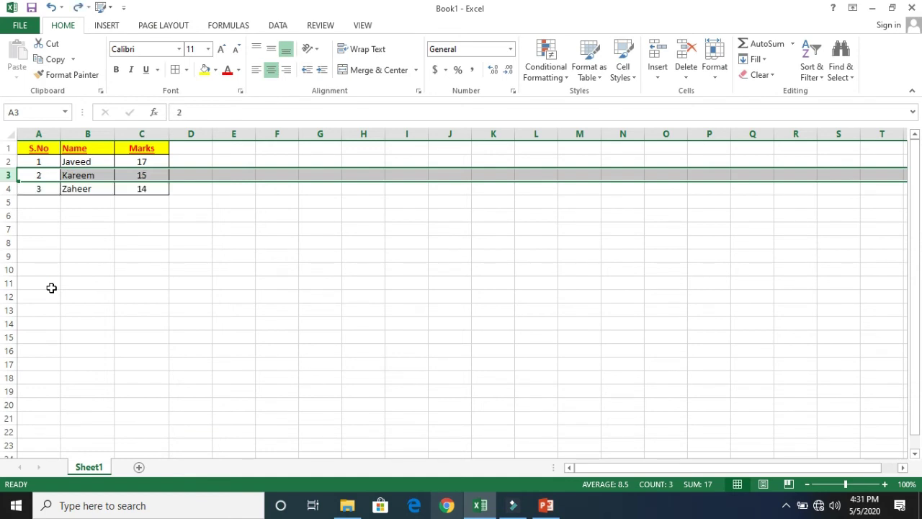
left_click(51, 223)
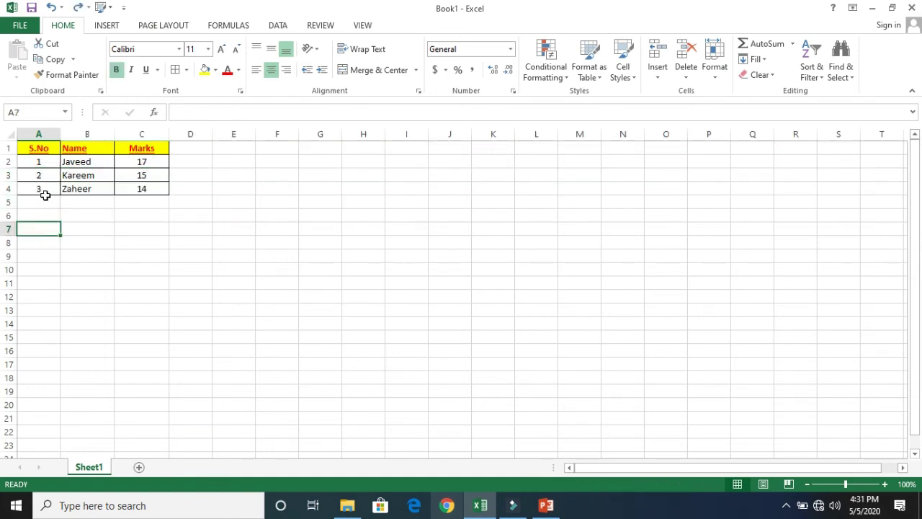
left_click(53, 214)
Delete the whole of row 3 from the marks table and undo the deletion, performing this demonstration twice
left_click(10, 176)
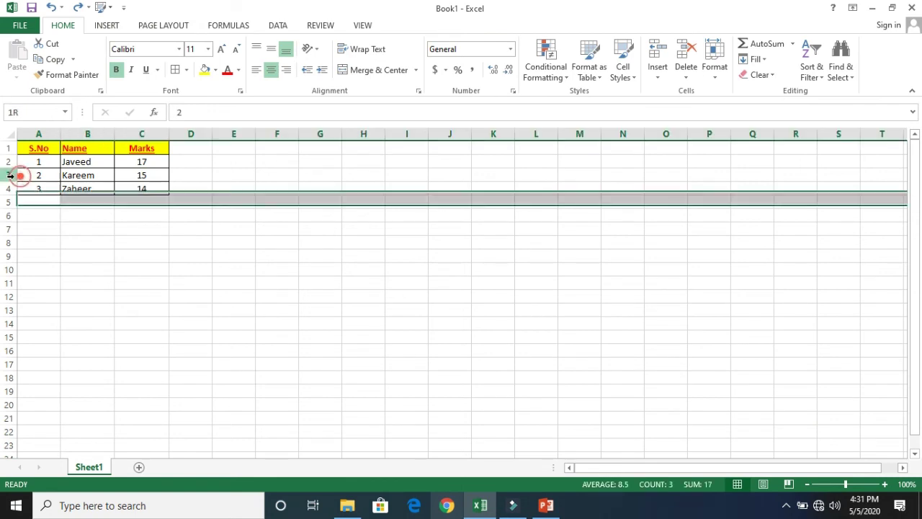
right_click(10, 176)
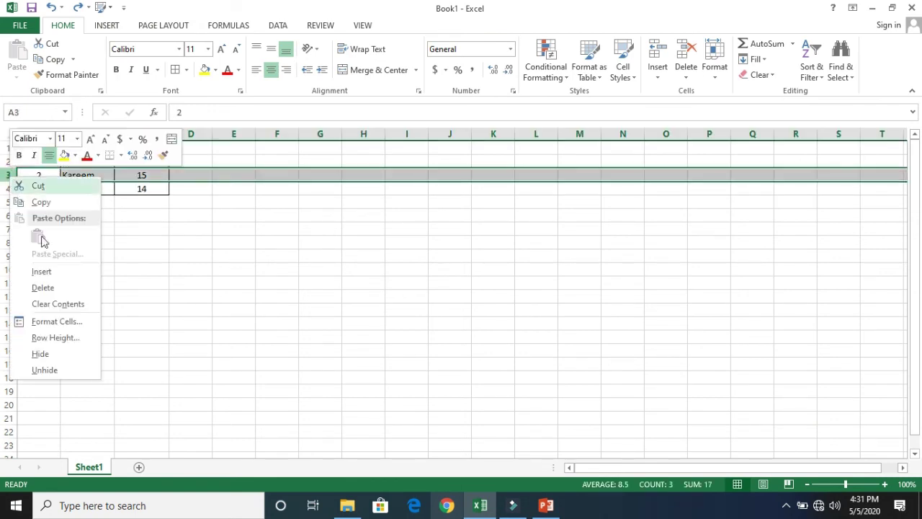
left_click(43, 288)
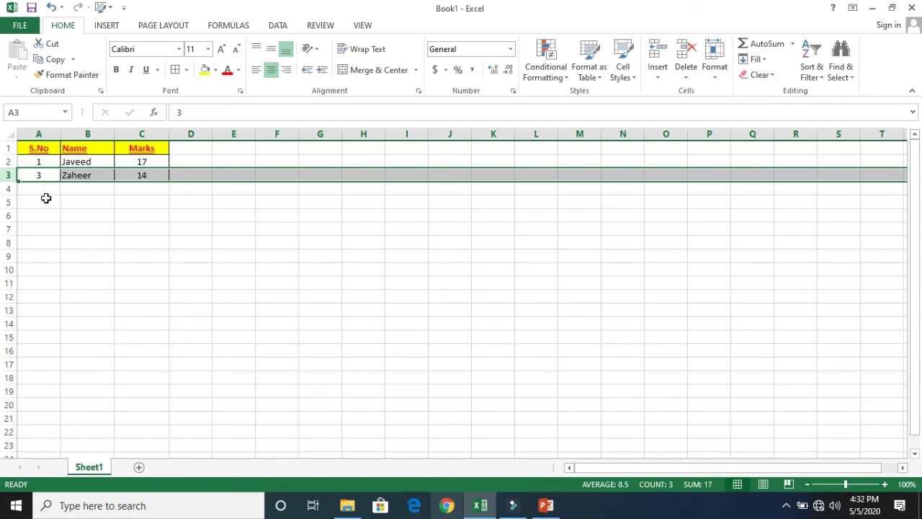
key("ctrl+z")
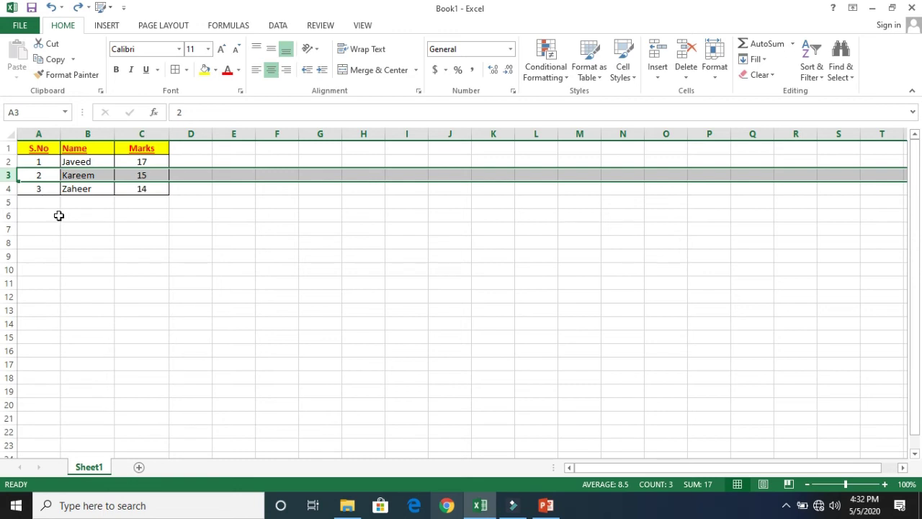
left_click(59, 214)
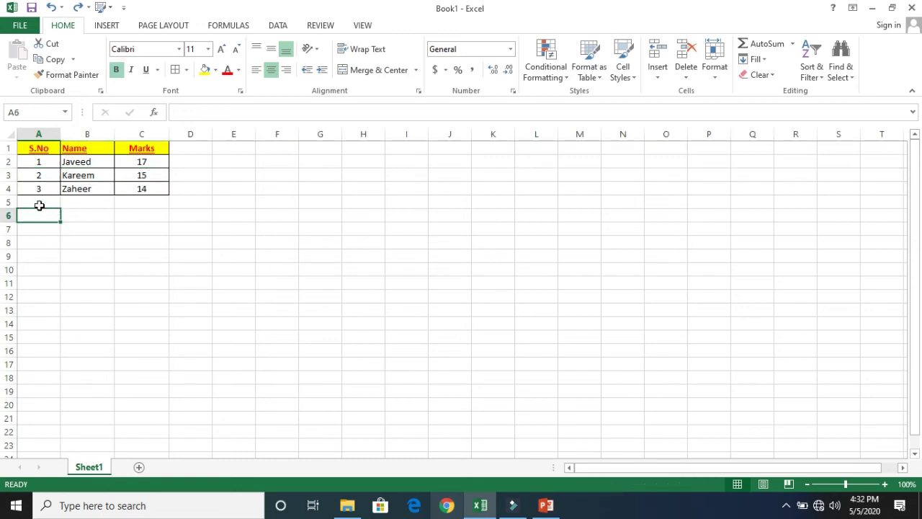
left_click(9, 176)
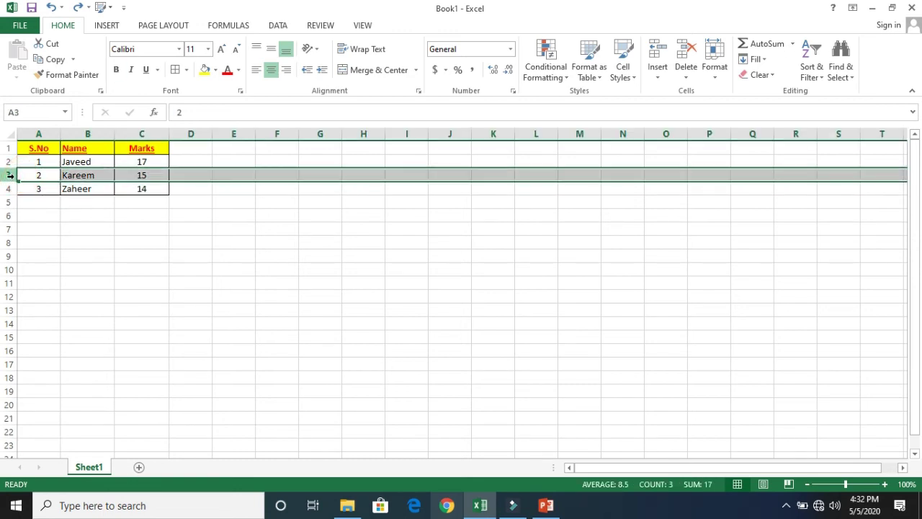
right_click(9, 176)
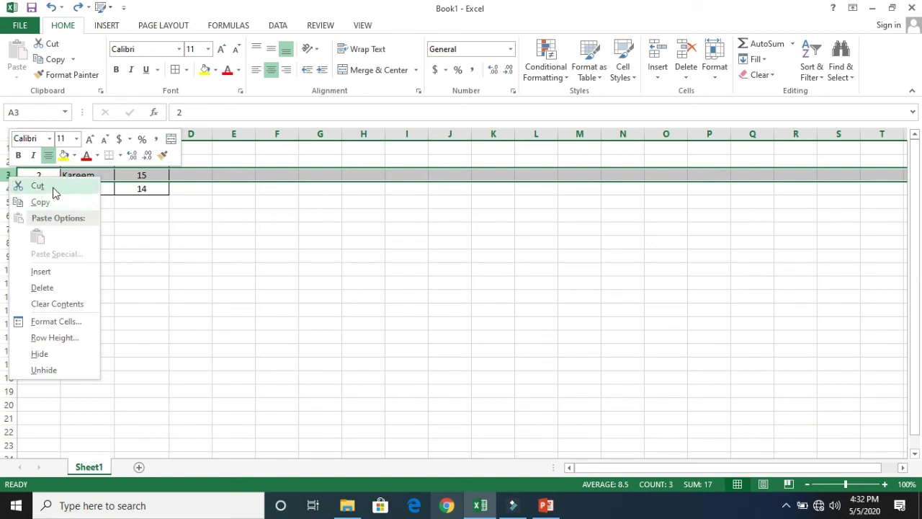
left_click(42, 287)
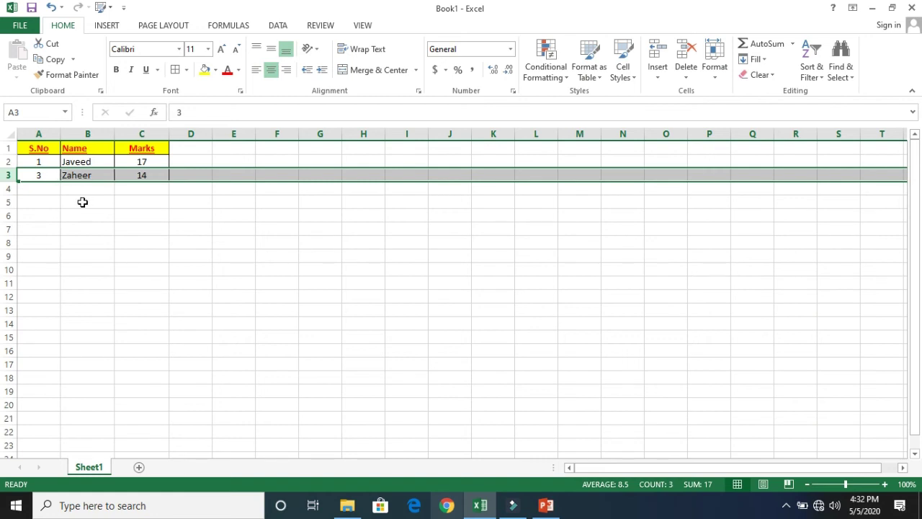
key("ctrl+z")
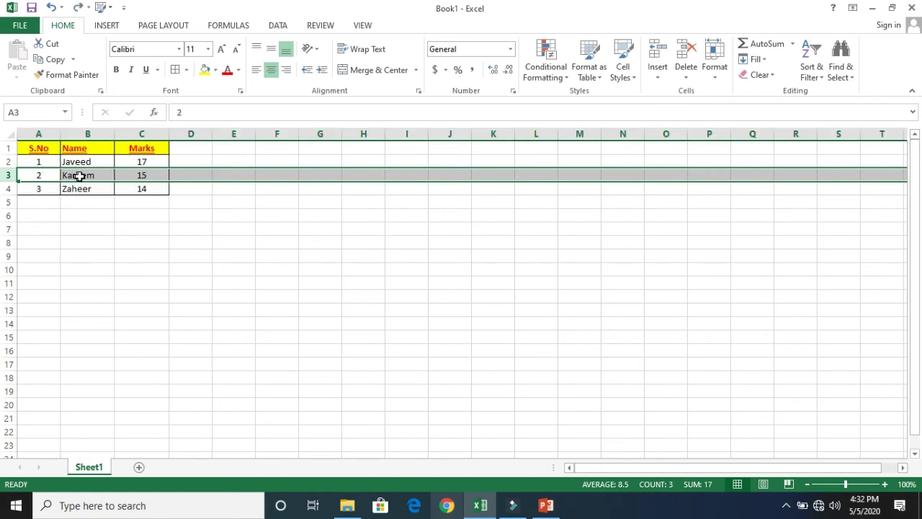
left_click(144, 216)
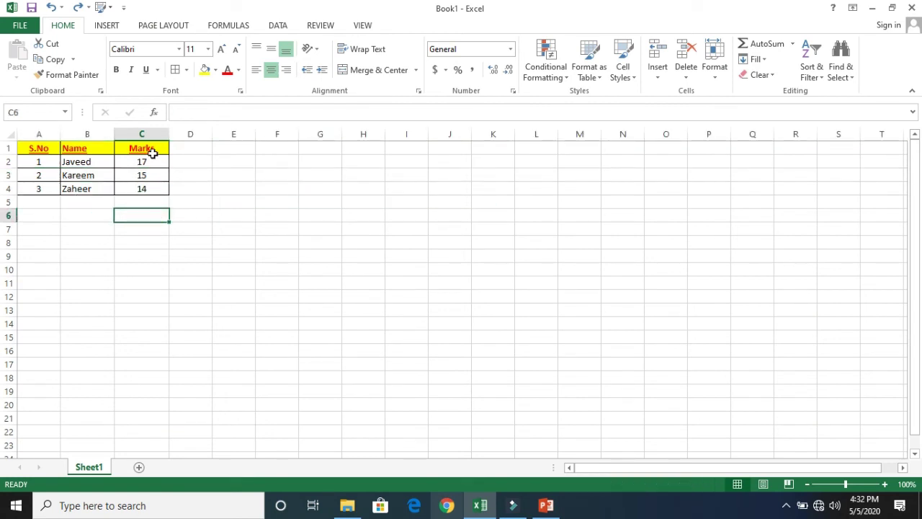
Delete the whole Name column, column B, from the marks table and undo that deletion
left_click(93, 130)
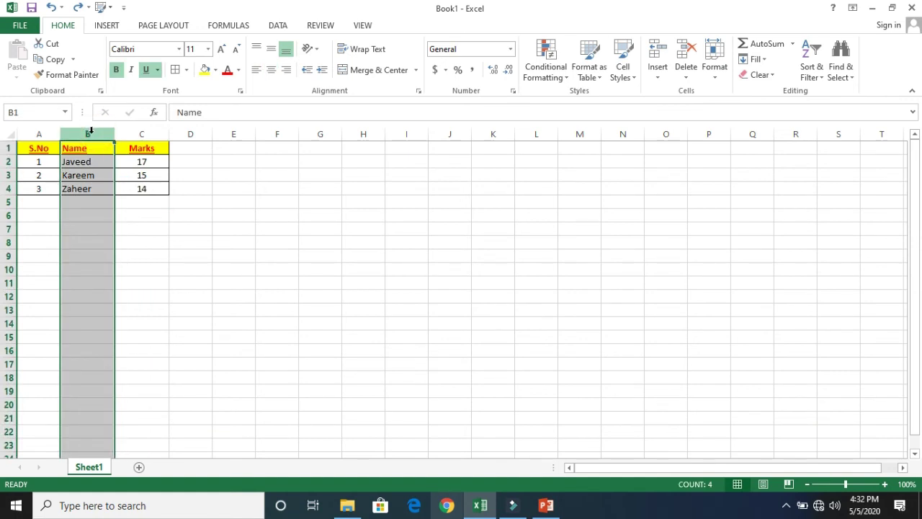
left_click(156, 240)
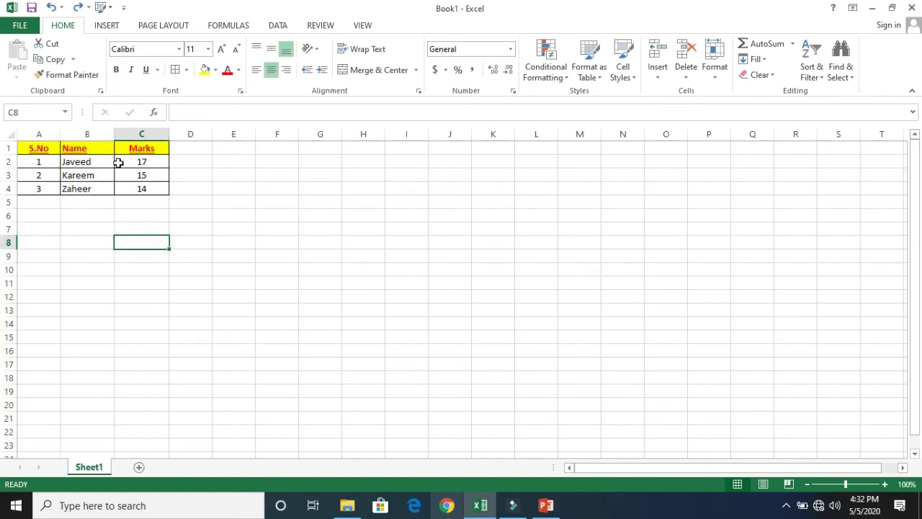
left_click(94, 132)
right_click(94, 132)
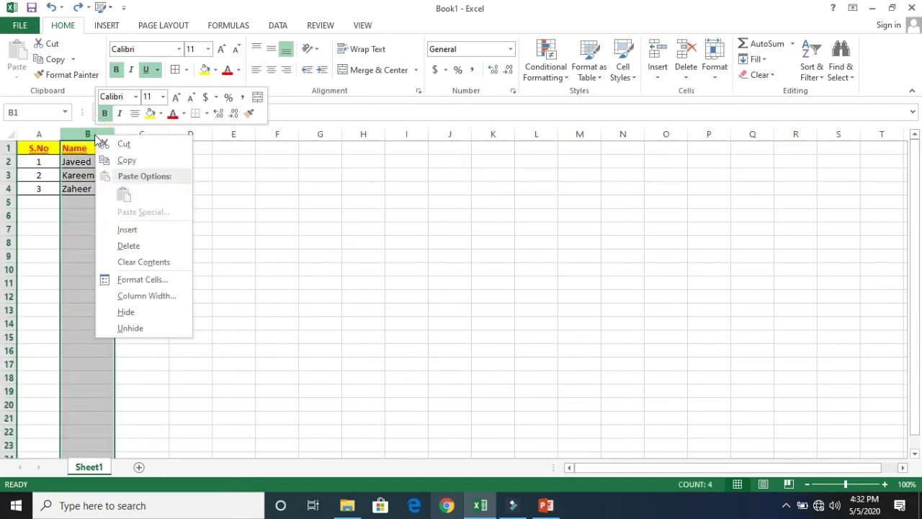
left_click(139, 250)
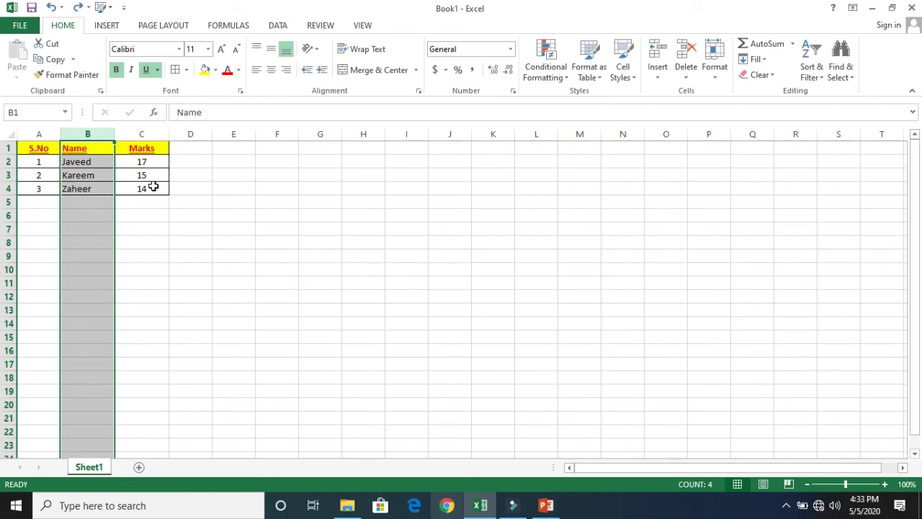
left_click(149, 211)
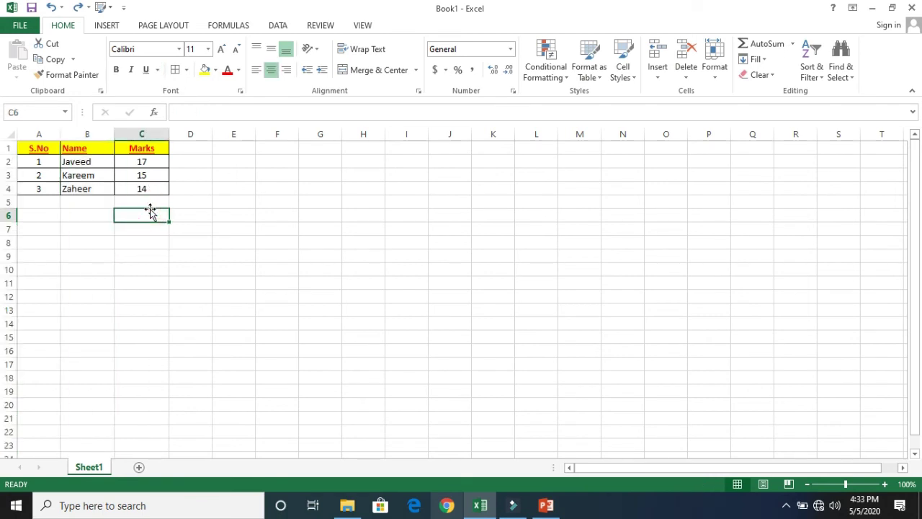
Delete only cell B3 in the Name column with the Shift cells up option, and undo that deletion
left_click(41, 164)
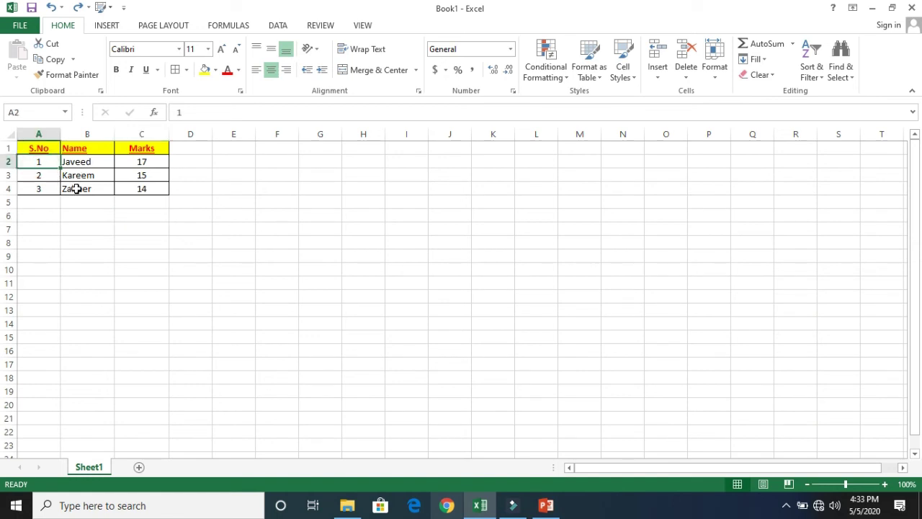
left_click(51, 176)
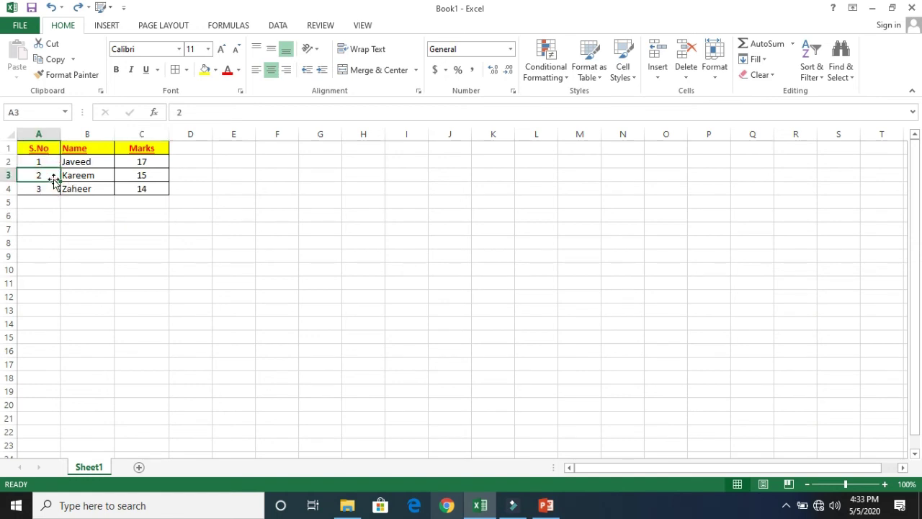
left_click(79, 175)
left_click(45, 175)
left_click(78, 174)
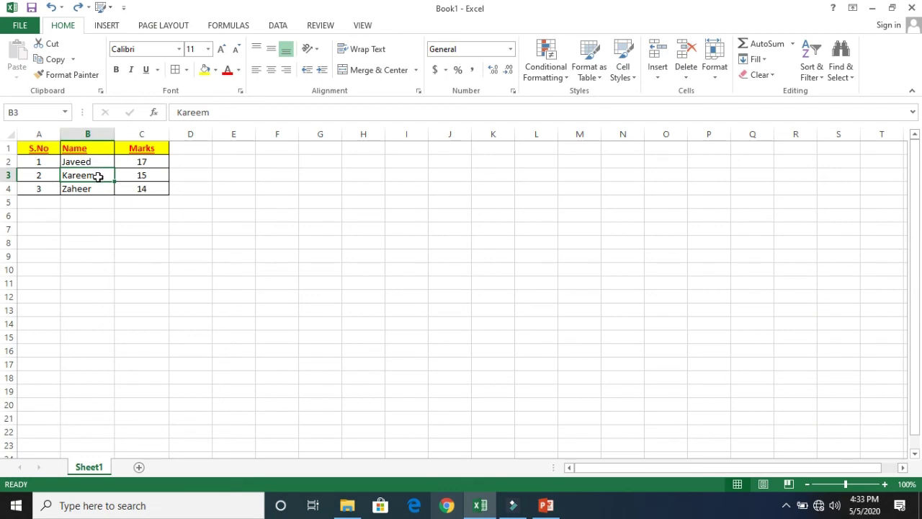
left_click(73, 28)
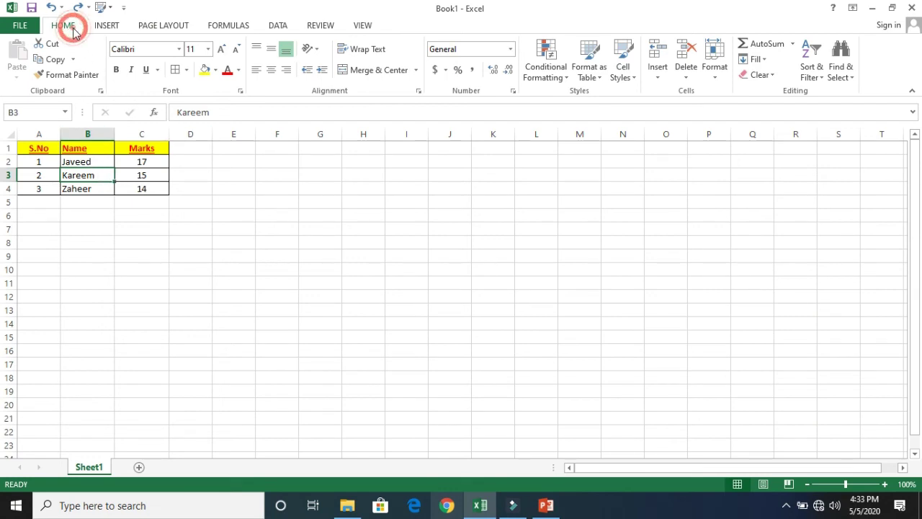
left_click(688, 81)
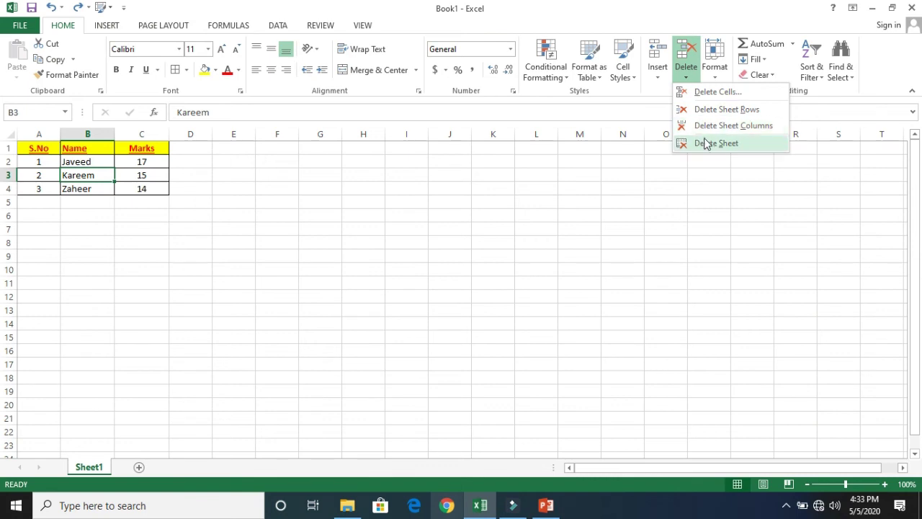
left_click(704, 94)
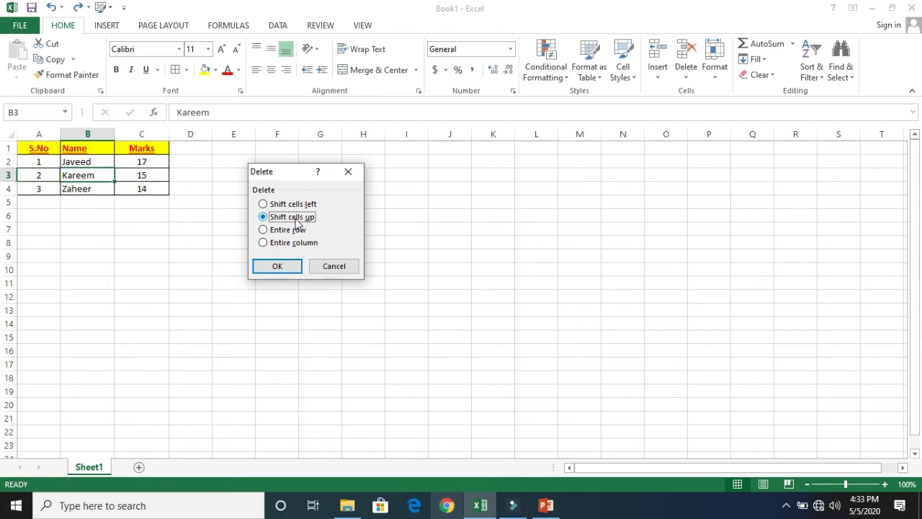
left_click(290, 268)
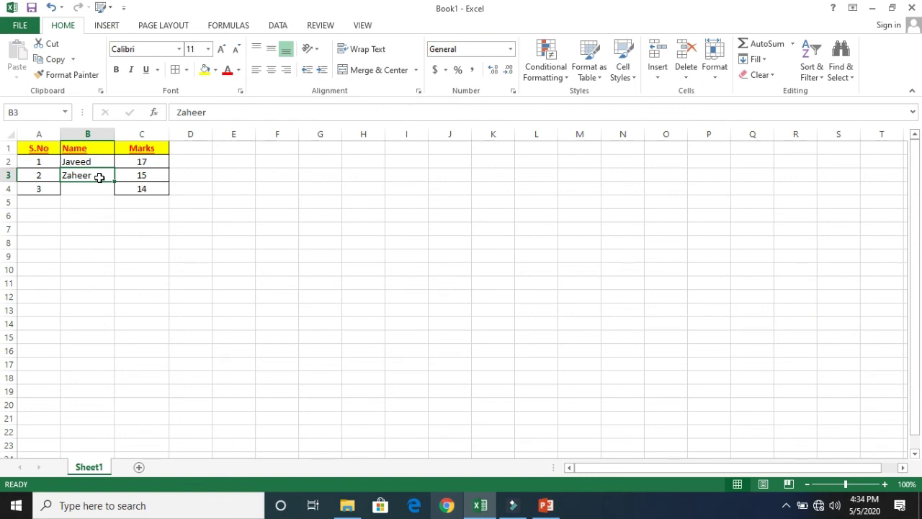
key("ctrl+z")
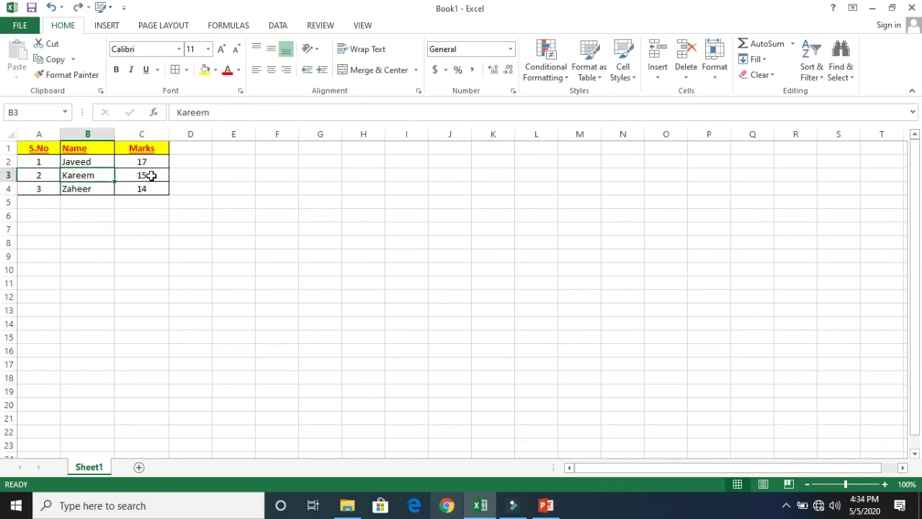
Delete only cell C3 in the Marks column with the Shift cells up option, and undo that deletion
left_click(151, 175)
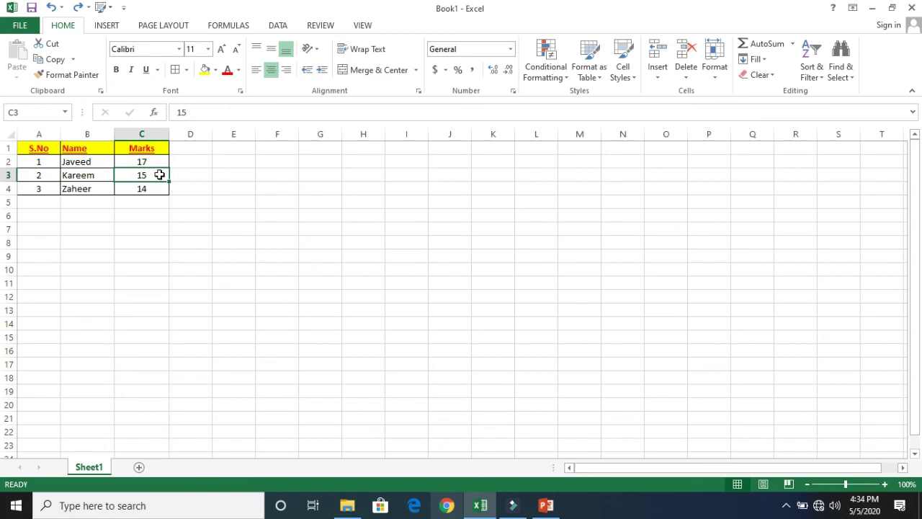
left_click(685, 78)
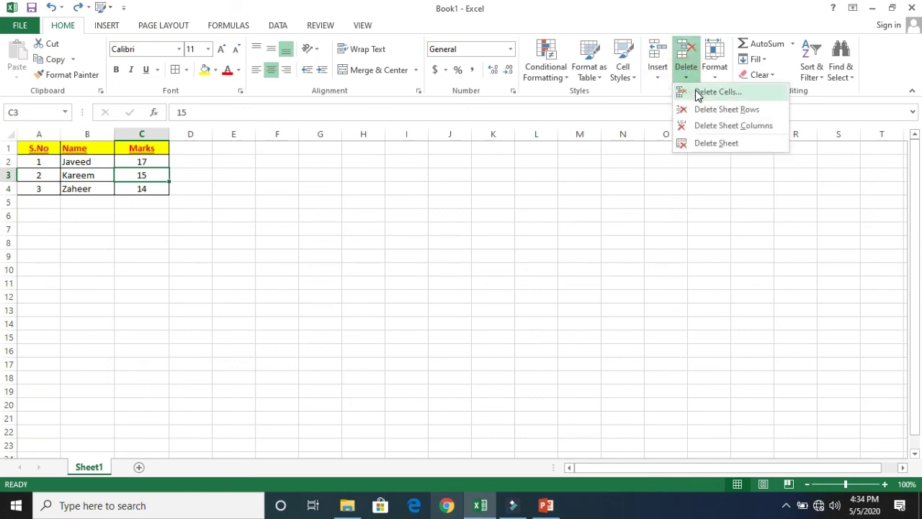
left_click(698, 92)
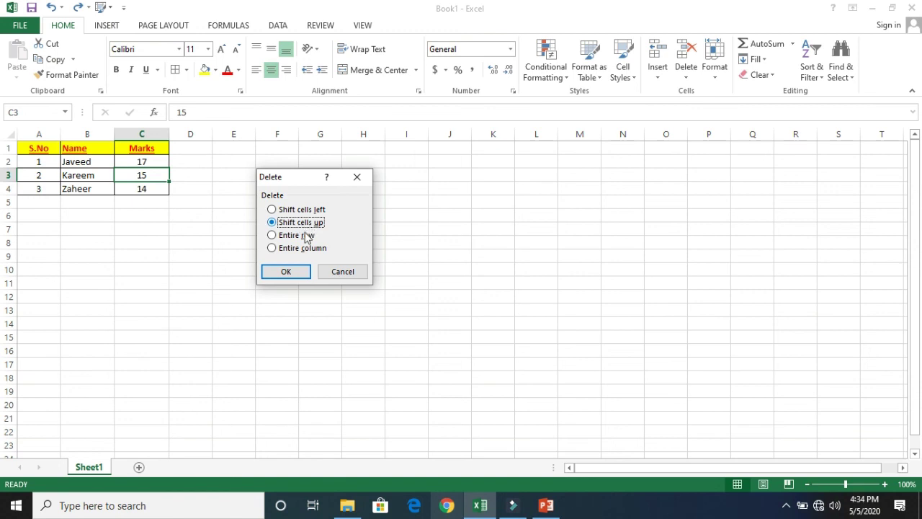
left_click(293, 271)
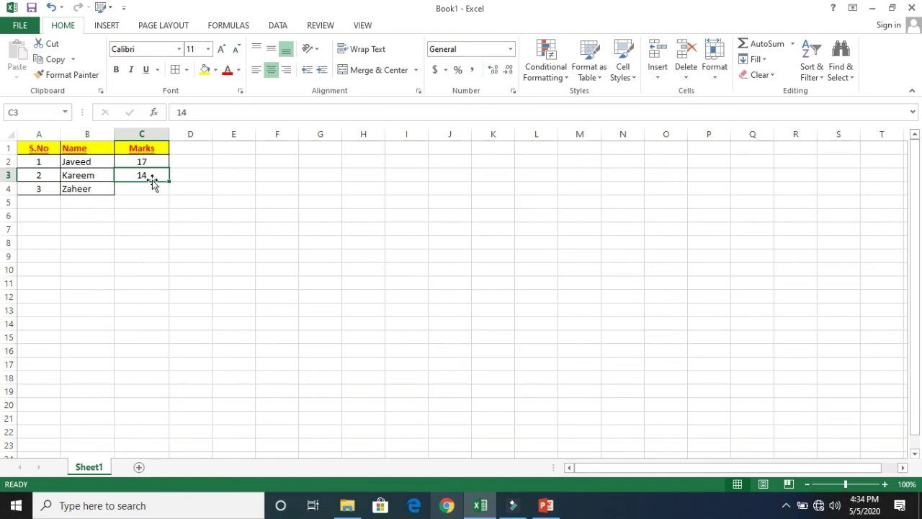
key("ctrl+z")
left_click(216, 189)
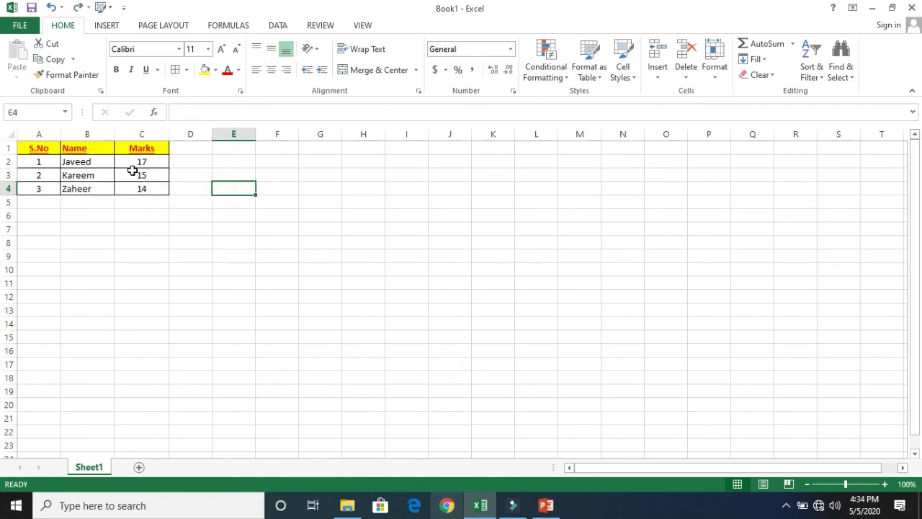
Delete the sheet row containing cell A3 with Delete Sheet Rows, and undo that deletion
left_click(96, 173)
left_click(86, 189)
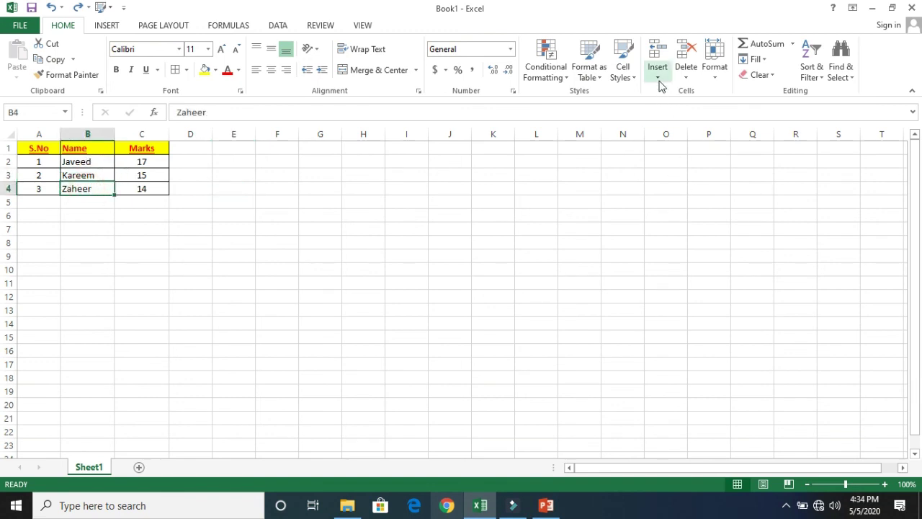
left_click(51, 175)
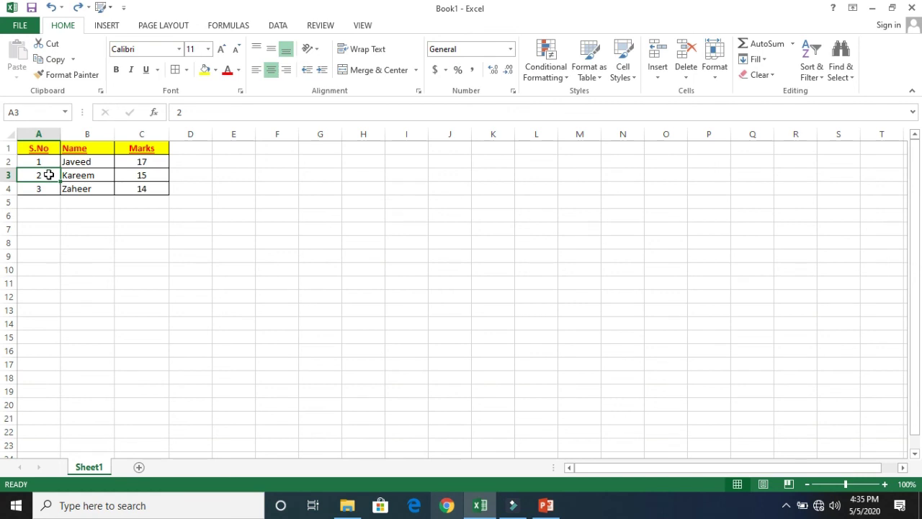
left_click(686, 77)
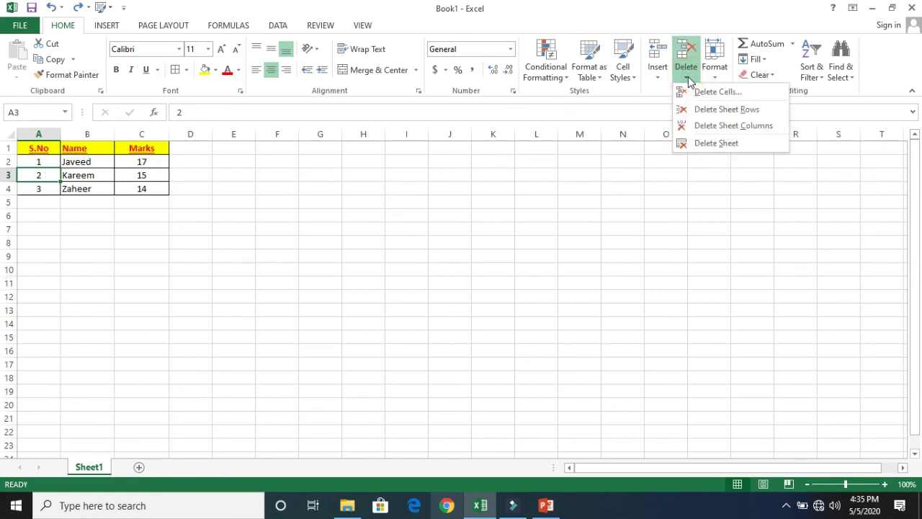
left_click(703, 112)
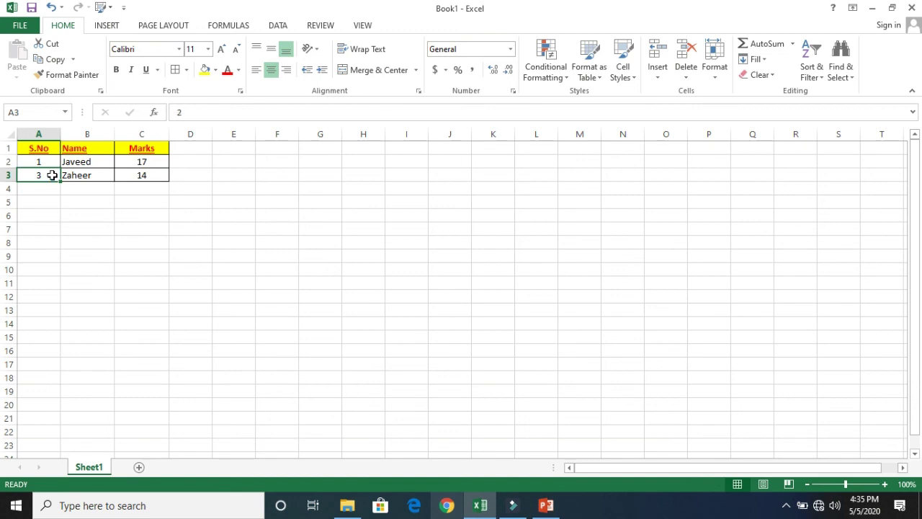
Delete the sheet column containing cell A3 with Delete Sheet Columns, and undo that deletion
left_click(688, 74)
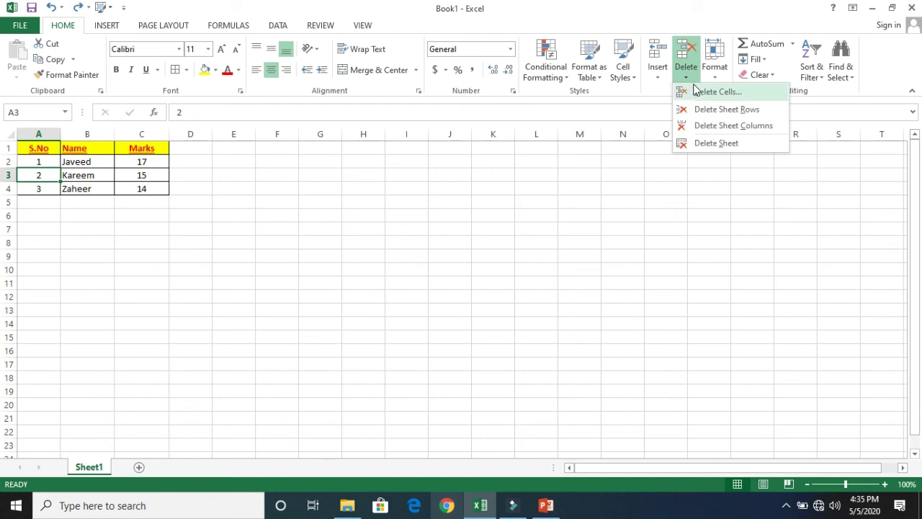
left_click(699, 126)
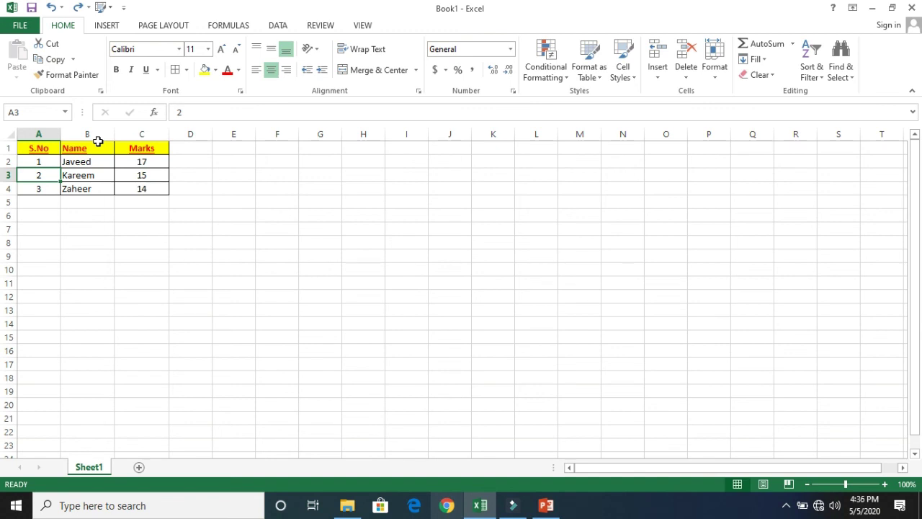
Delete the sheet column containing cell B2, the Name column, with Delete Sheet Columns
left_click(130, 175)
left_click(101, 165)
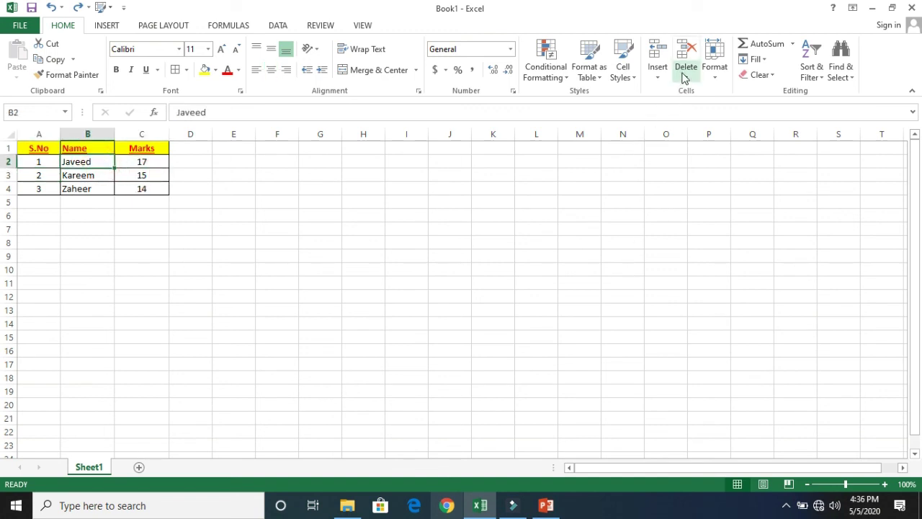
left_click(684, 76)
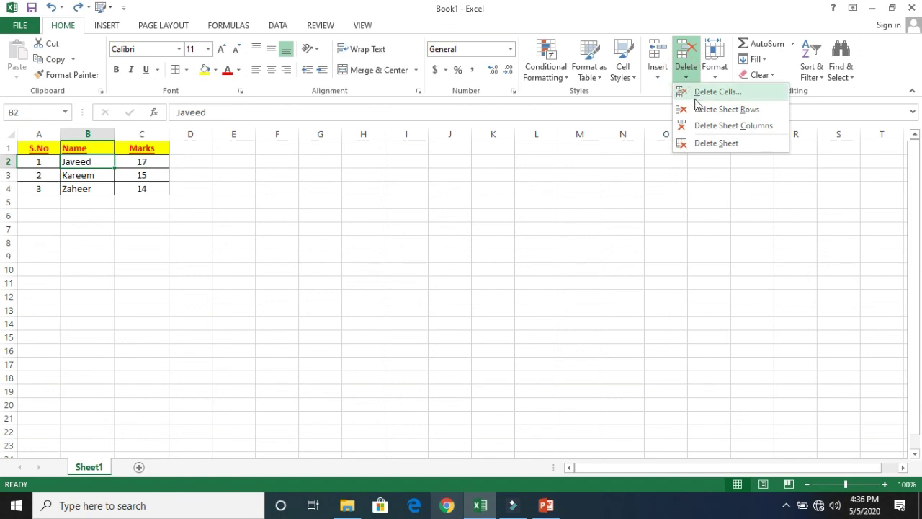
left_click(713, 127)
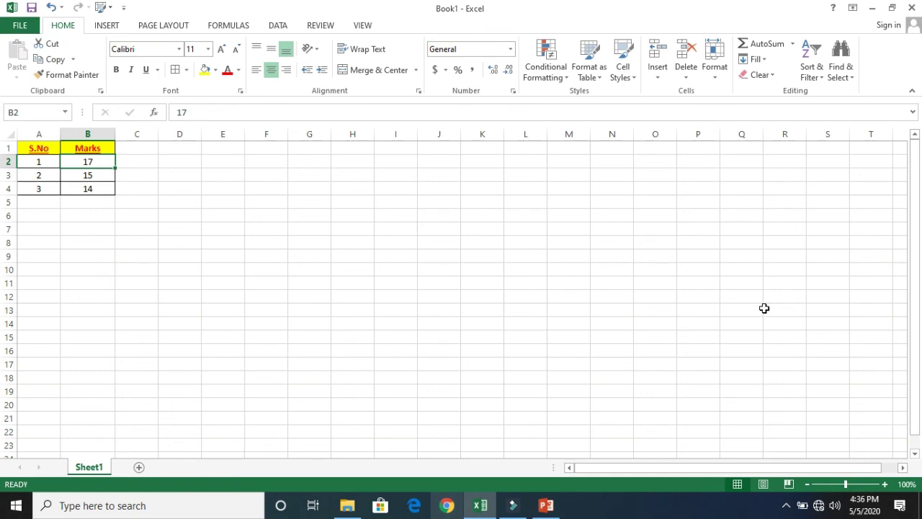
Switch to PowerPoint, highlight the Shift Cells Left and Shift Cells Up terms on slide 8, and go to the closing slide 10
left_click(546, 505)
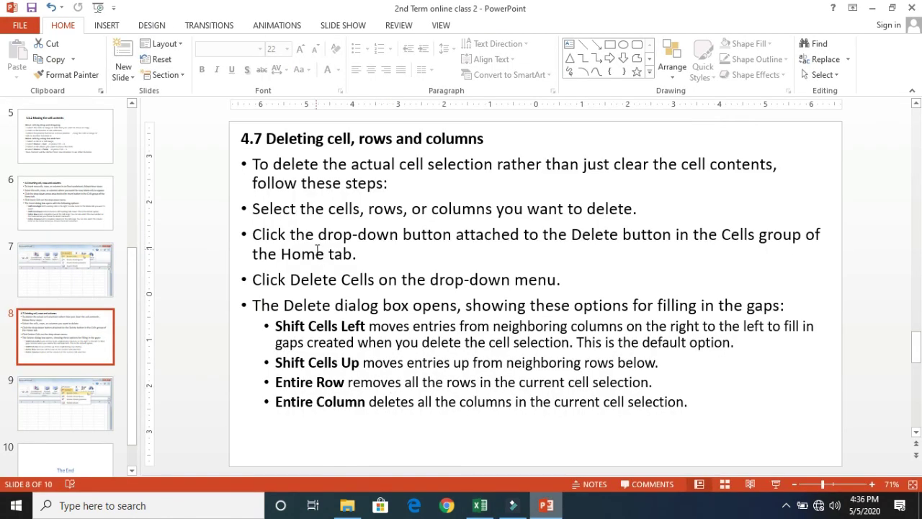
left_click_drag(274, 326, 341, 328)
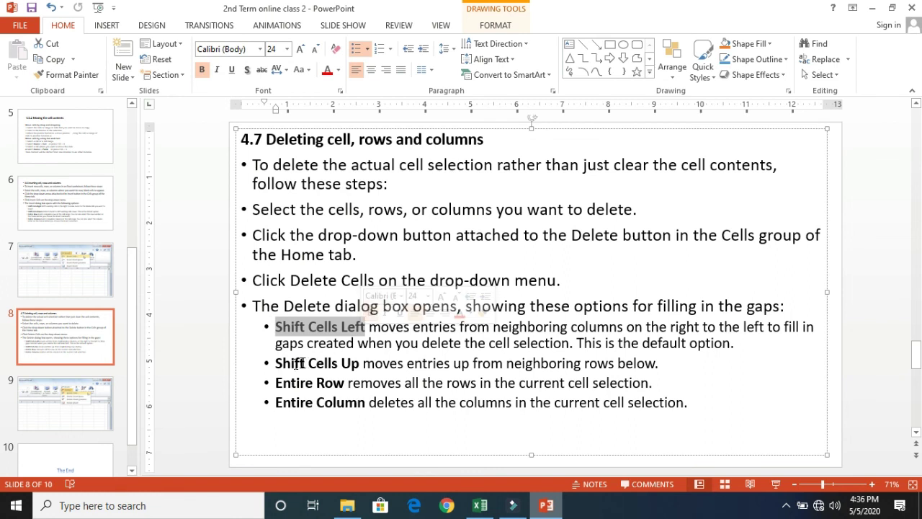
left_click_drag(274, 363, 359, 363)
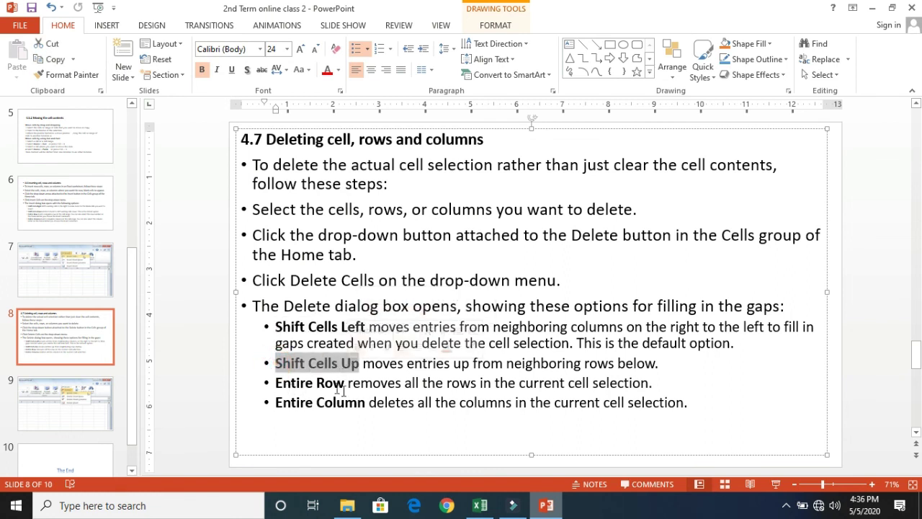
left_click(84, 391)
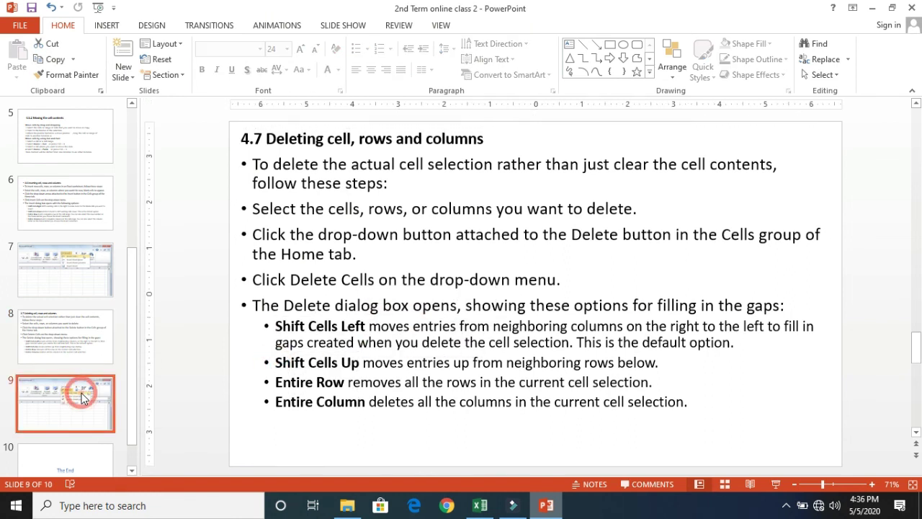
key("Down")
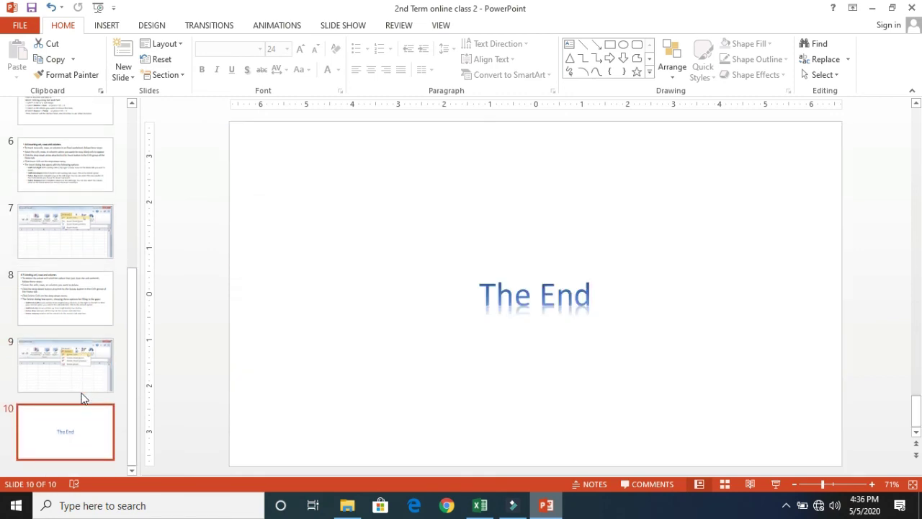